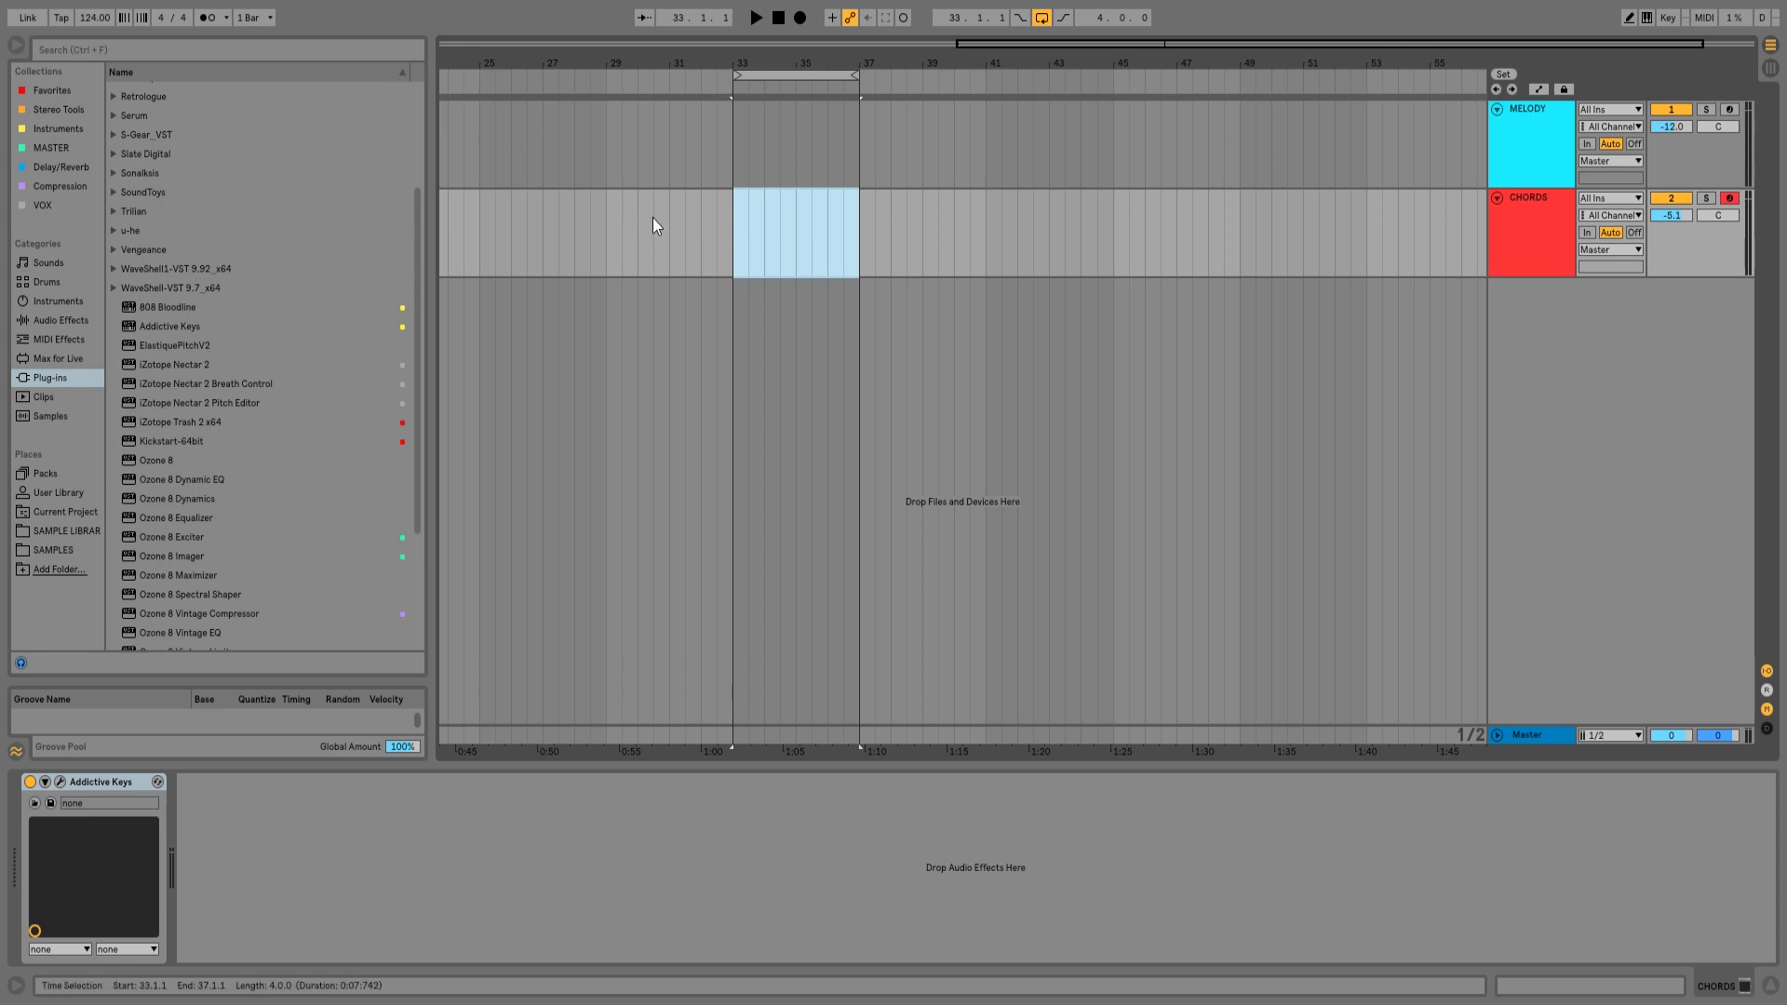
Insert an empty four-bar MIDI clip at bar 33 of the CHORDS track and enlarge its note editor.
{"action": "left_click_drag", "start_coordinate": [736, 227], "coordinate": [823, 235]}
{"action": "key", "text": "ctrl+shift+m"}
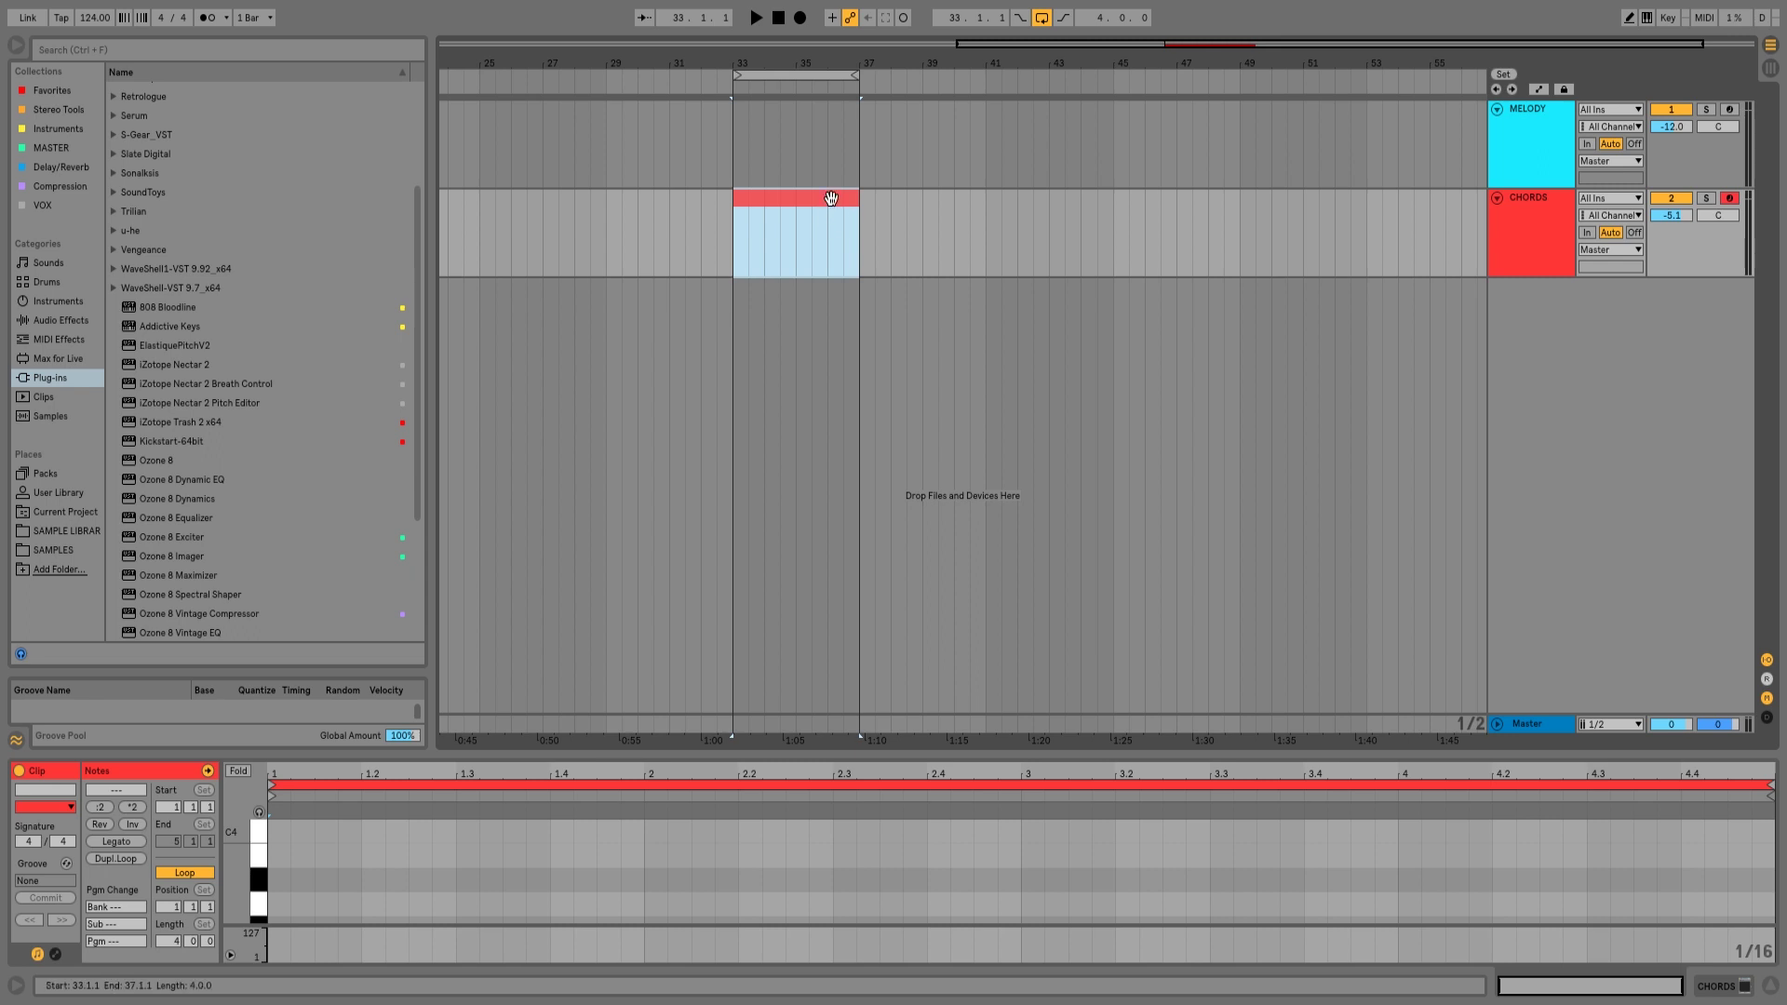
{"action": "left_click", "coordinate": [1008, 826]}
{"action": "left_click_drag", "start_coordinate": [1024, 752], "coordinate": [1037, 391]}
Build a one-bar chord of F#1, A1 and C#2 in the clip's first bar.
{"action": "scroll", "coordinate": [594, 684], "scroll_direction": "down", "scroll_amount": 1}
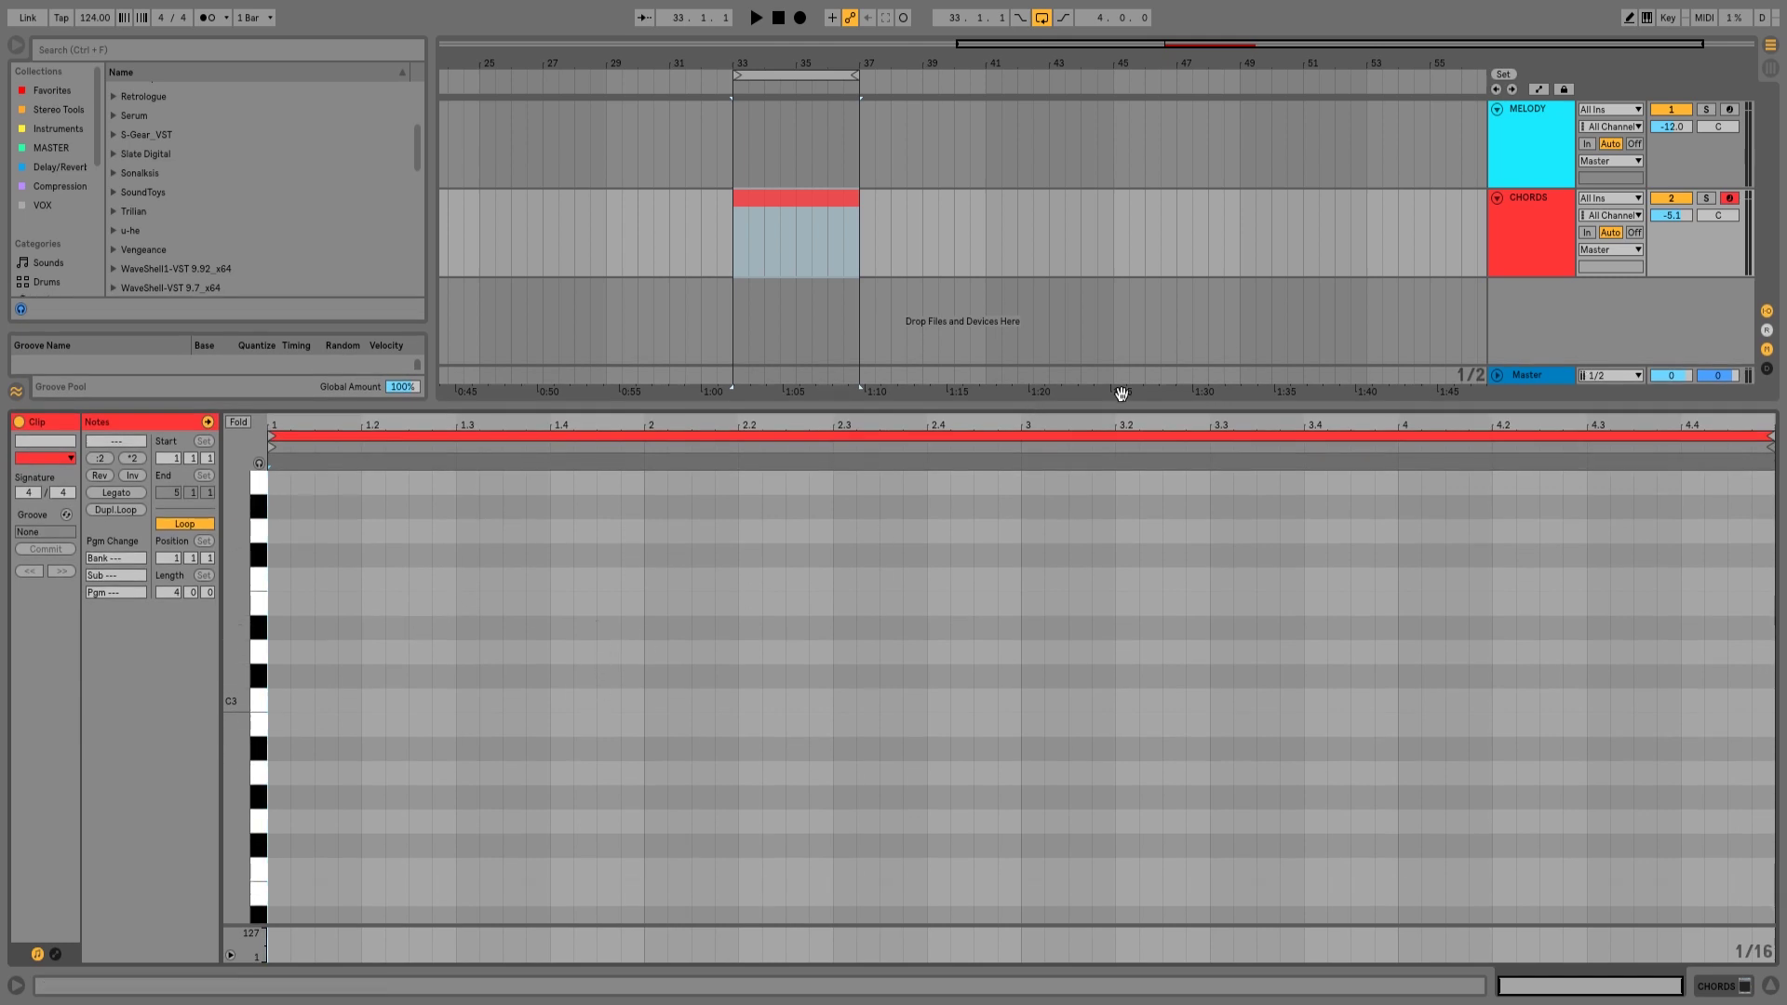
{"action": "scroll", "coordinate": [882, 584], "scroll_direction": "down", "scroll_amount": 1}
{"action": "scroll", "coordinate": [883, 585], "scroll_direction": "up", "scroll_amount": 3}
{"action": "scroll", "coordinate": [288, 680], "scroll_direction": "down", "scroll_amount": 2}
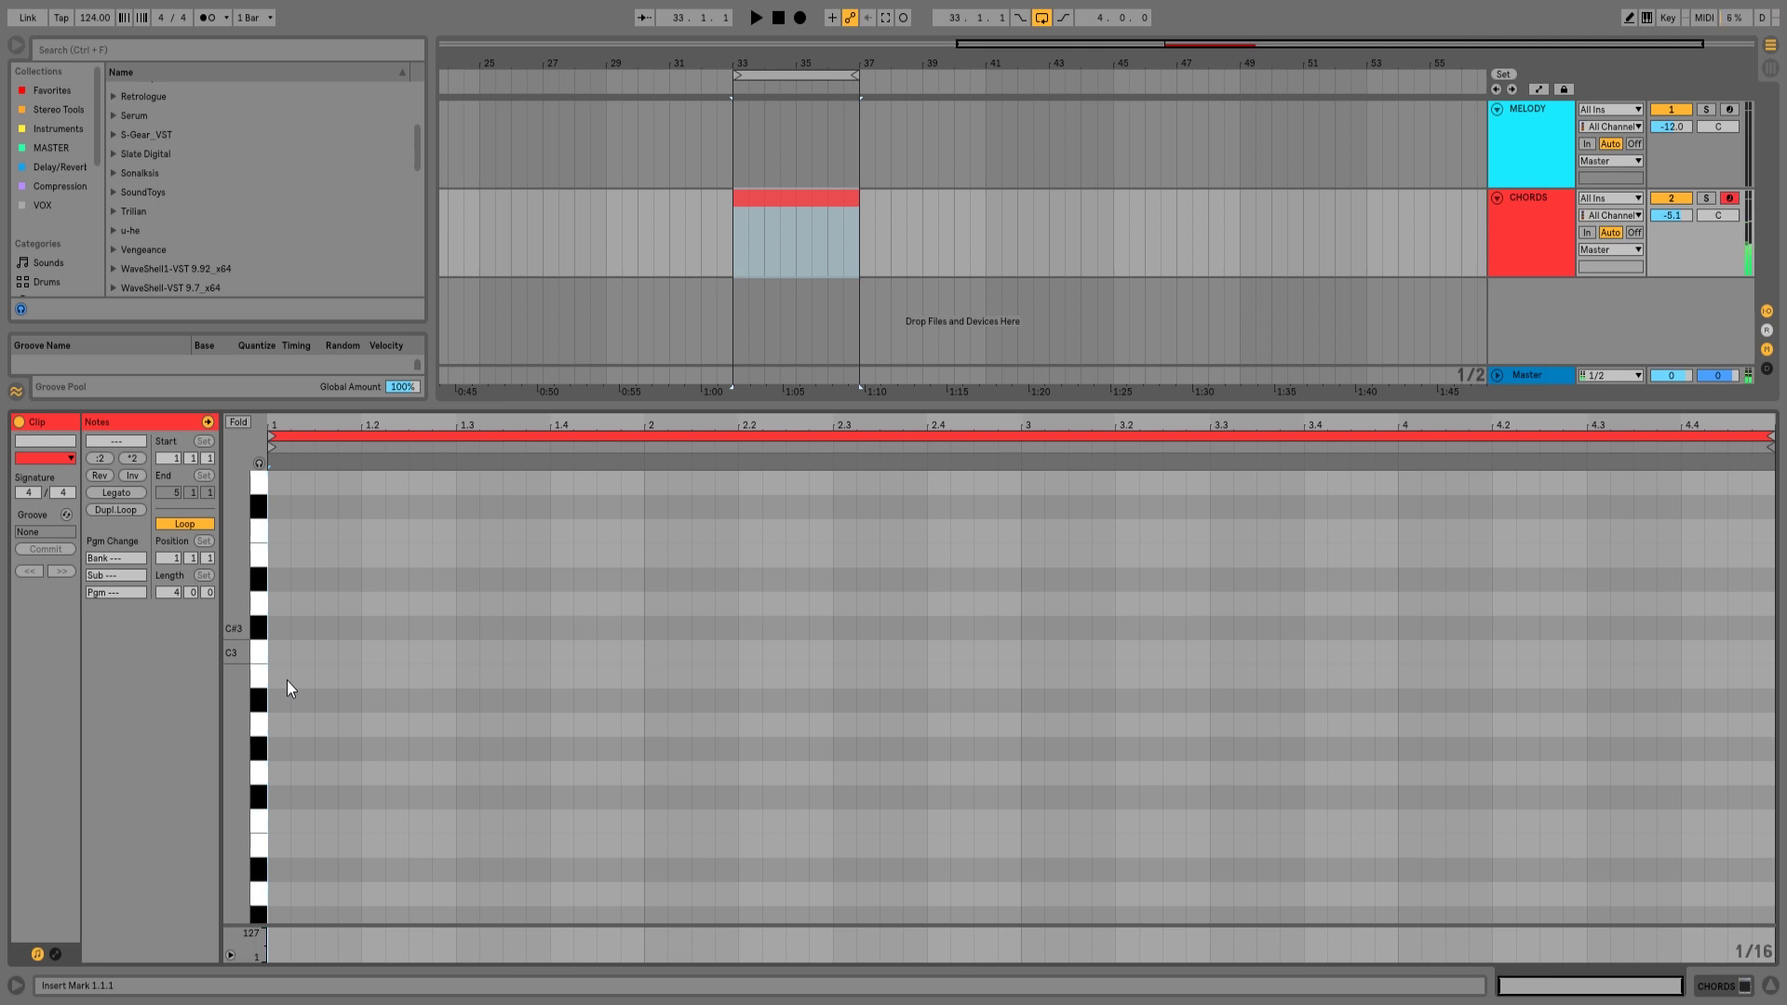
{"action": "scroll", "coordinate": [367, 654], "scroll_direction": "down", "scroll_amount": 1}
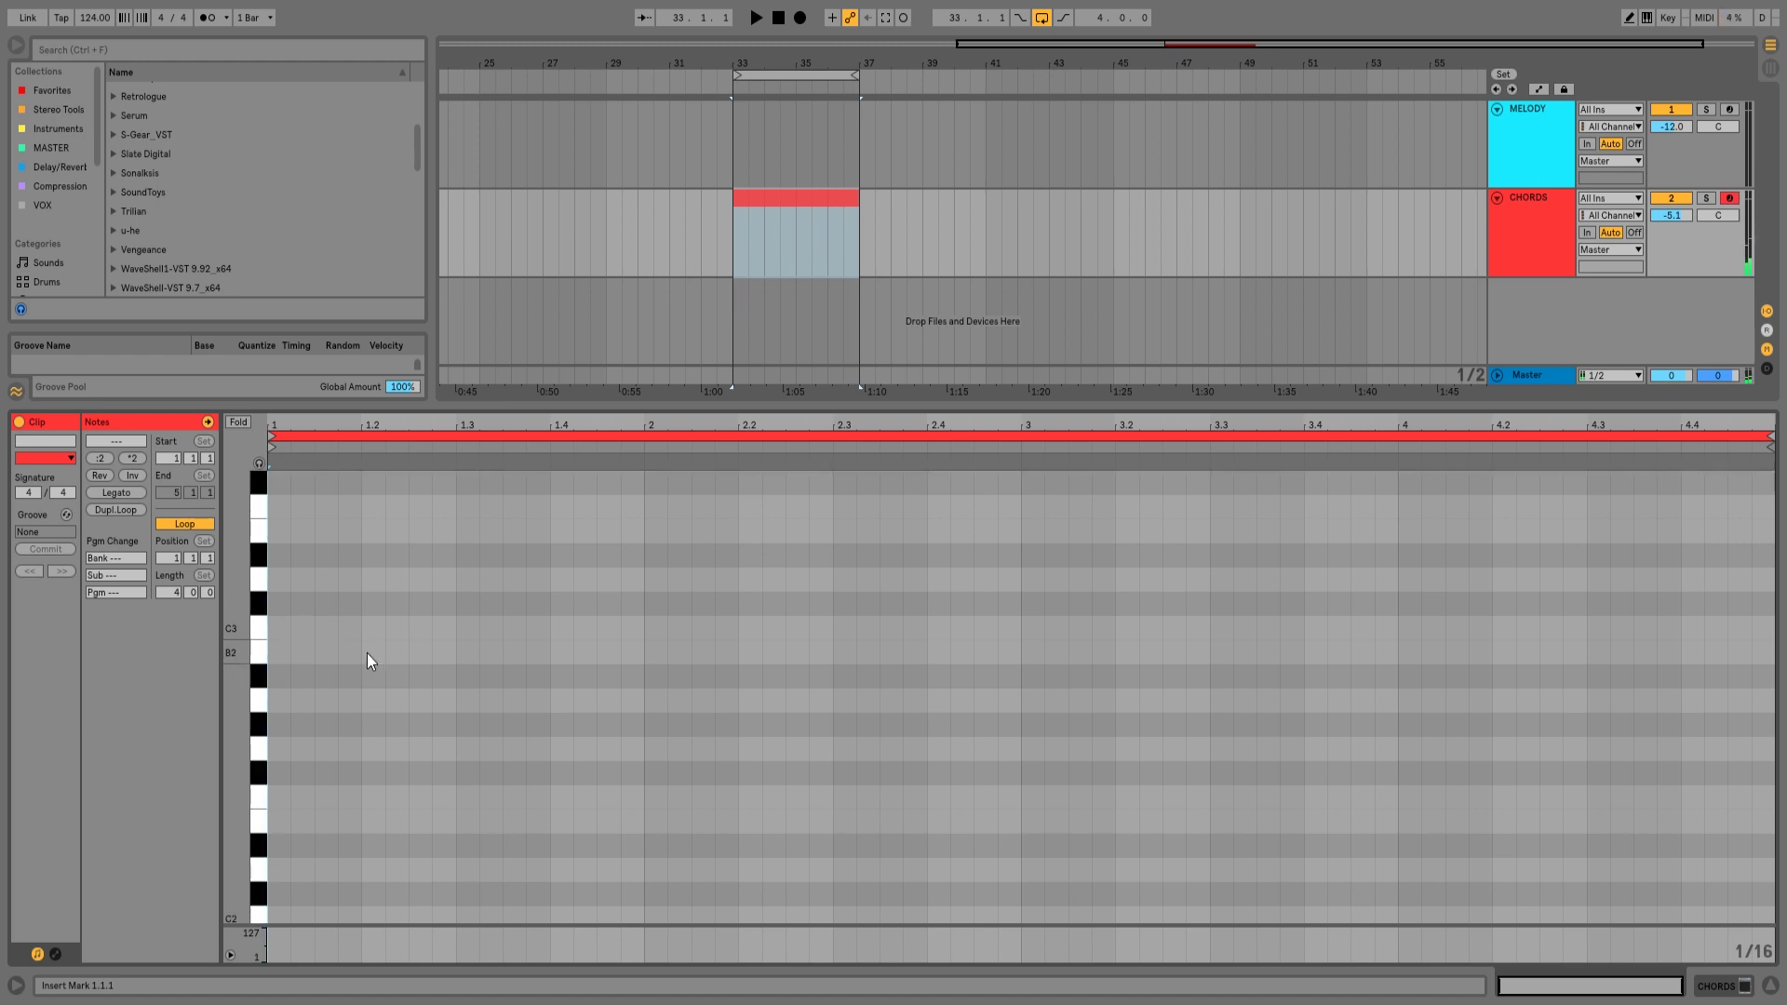
{"action": "scroll", "coordinate": [405, 657], "scroll_direction": "down", "scroll_amount": 3}
{"action": "scroll", "coordinate": [307, 754], "scroll_direction": "down", "scroll_amount": 4}
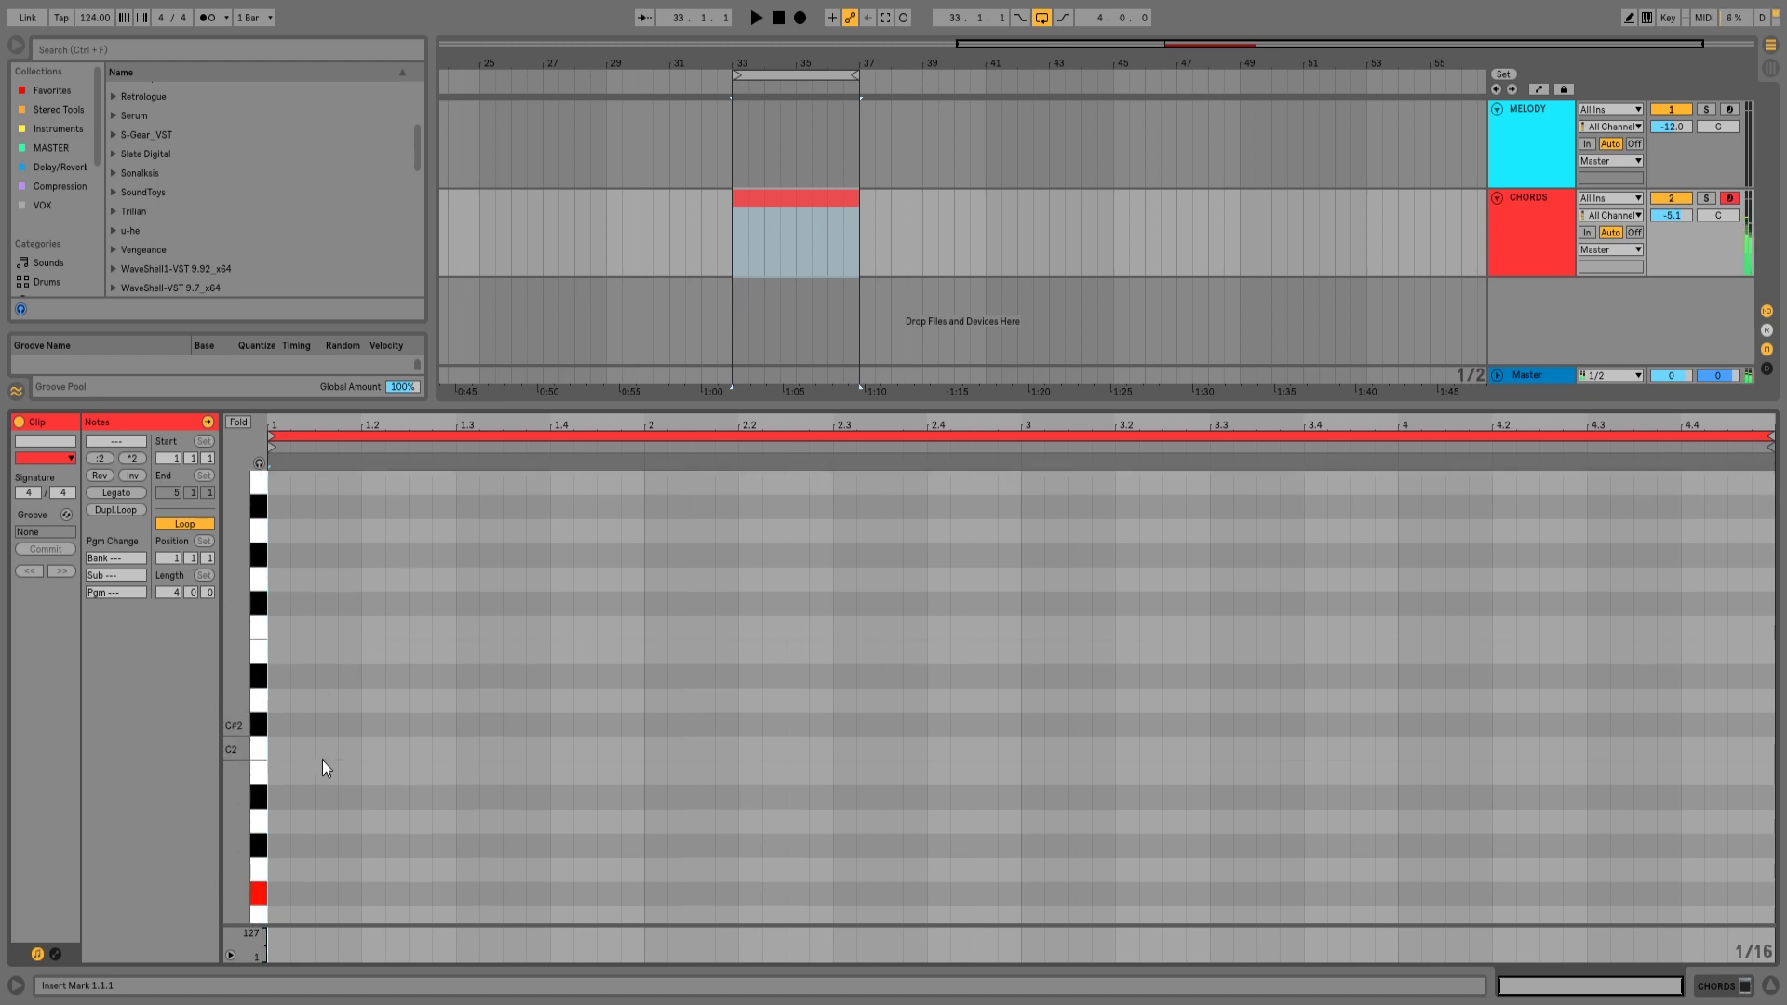
{"action": "scroll", "coordinate": [322, 760], "scroll_direction": "down", "scroll_amount": 4}
{"action": "double_click", "coordinate": [278, 772]}
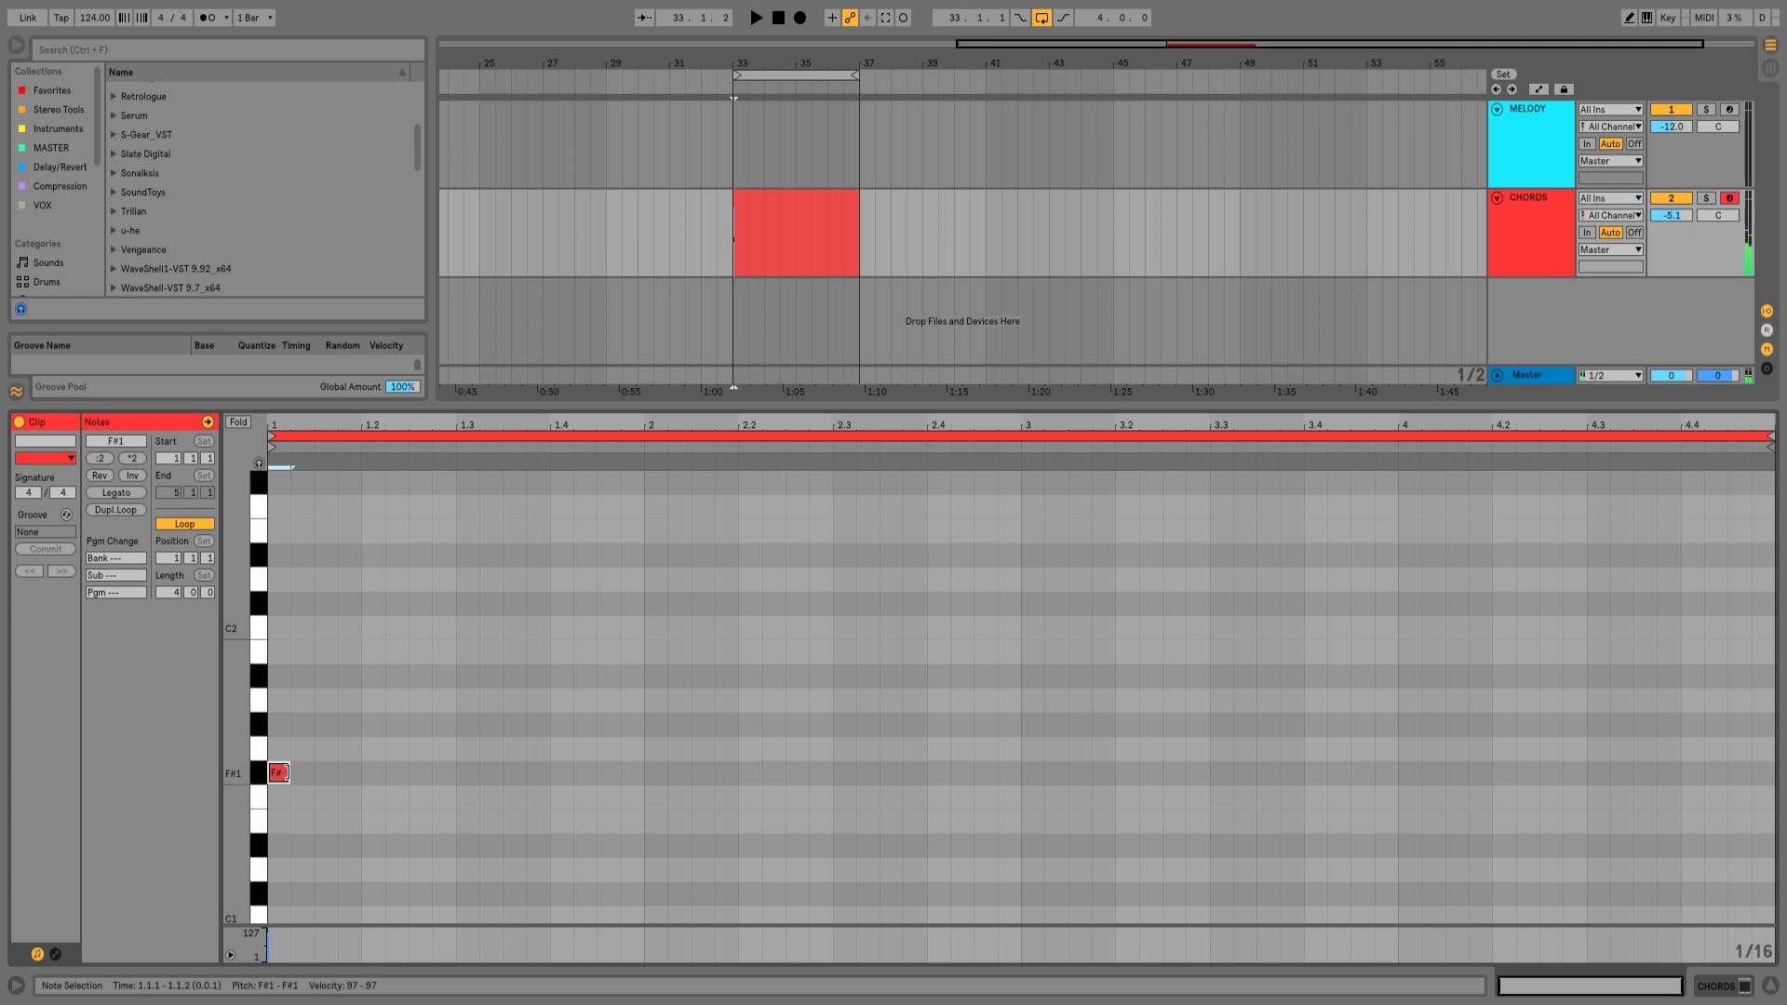
{"action": "left_click_drag", "start_coordinate": [287, 774], "coordinate": [642, 773]}
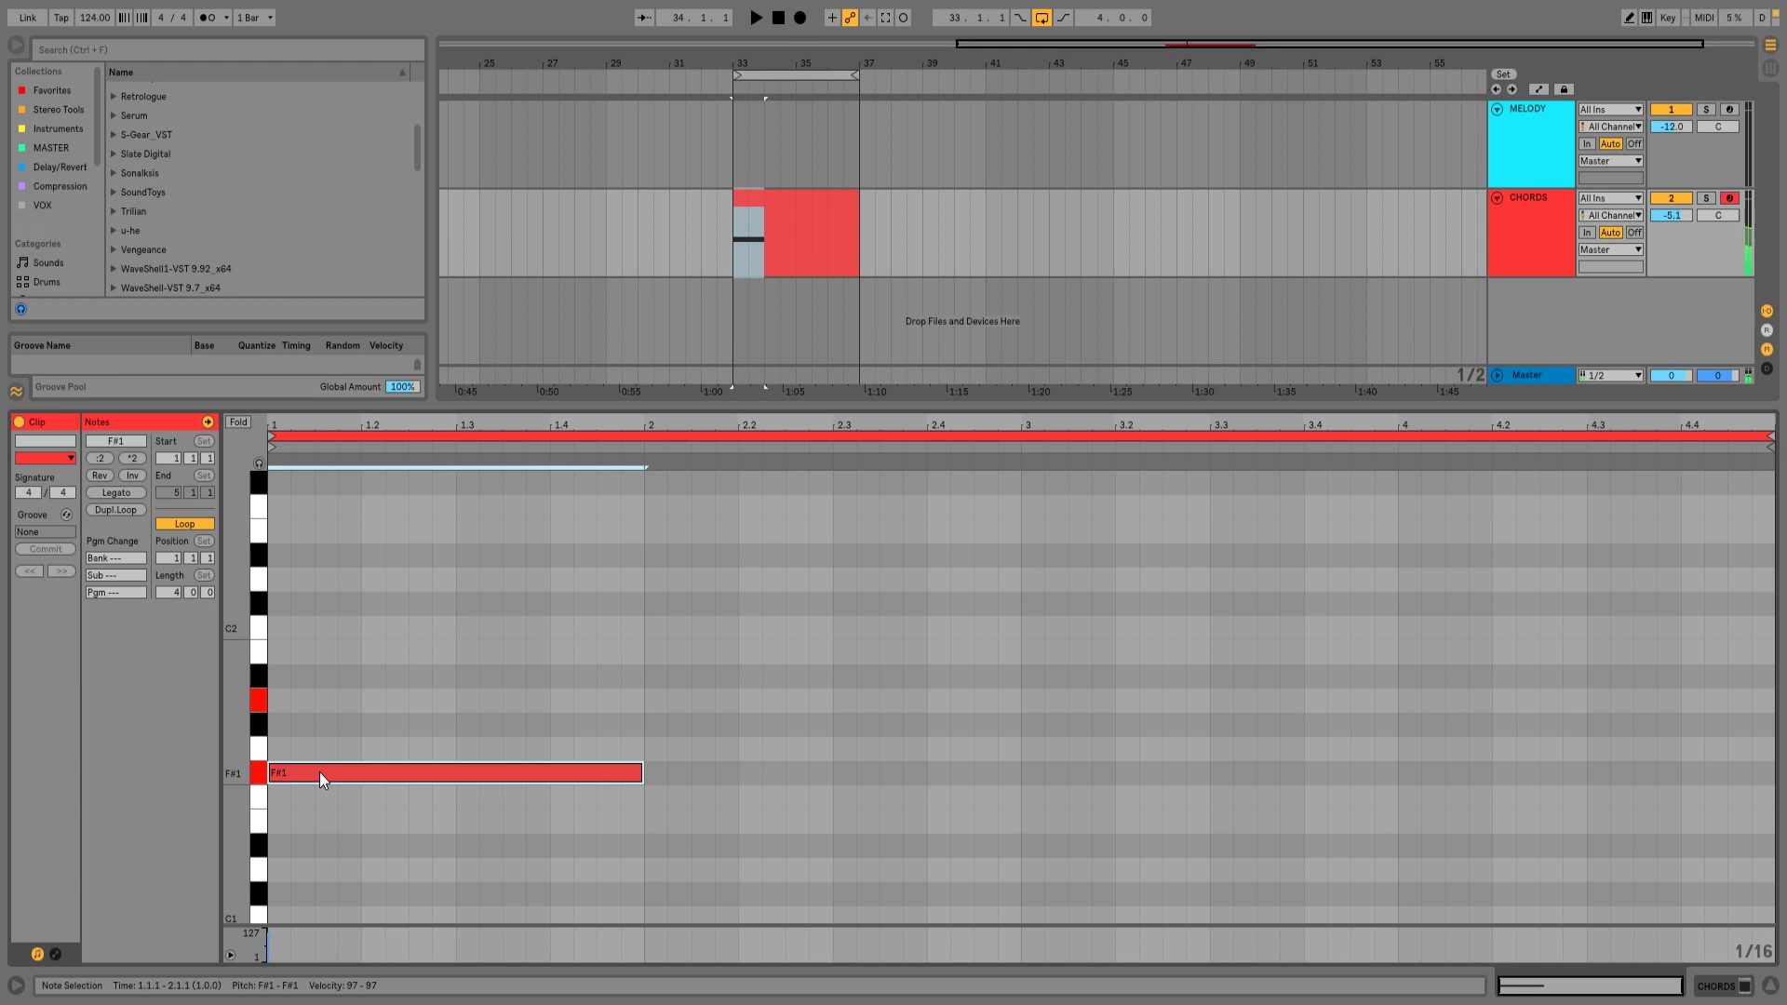
{"action": "left_click_drag", "start_coordinate": [332, 768], "coordinate": [338, 611]}
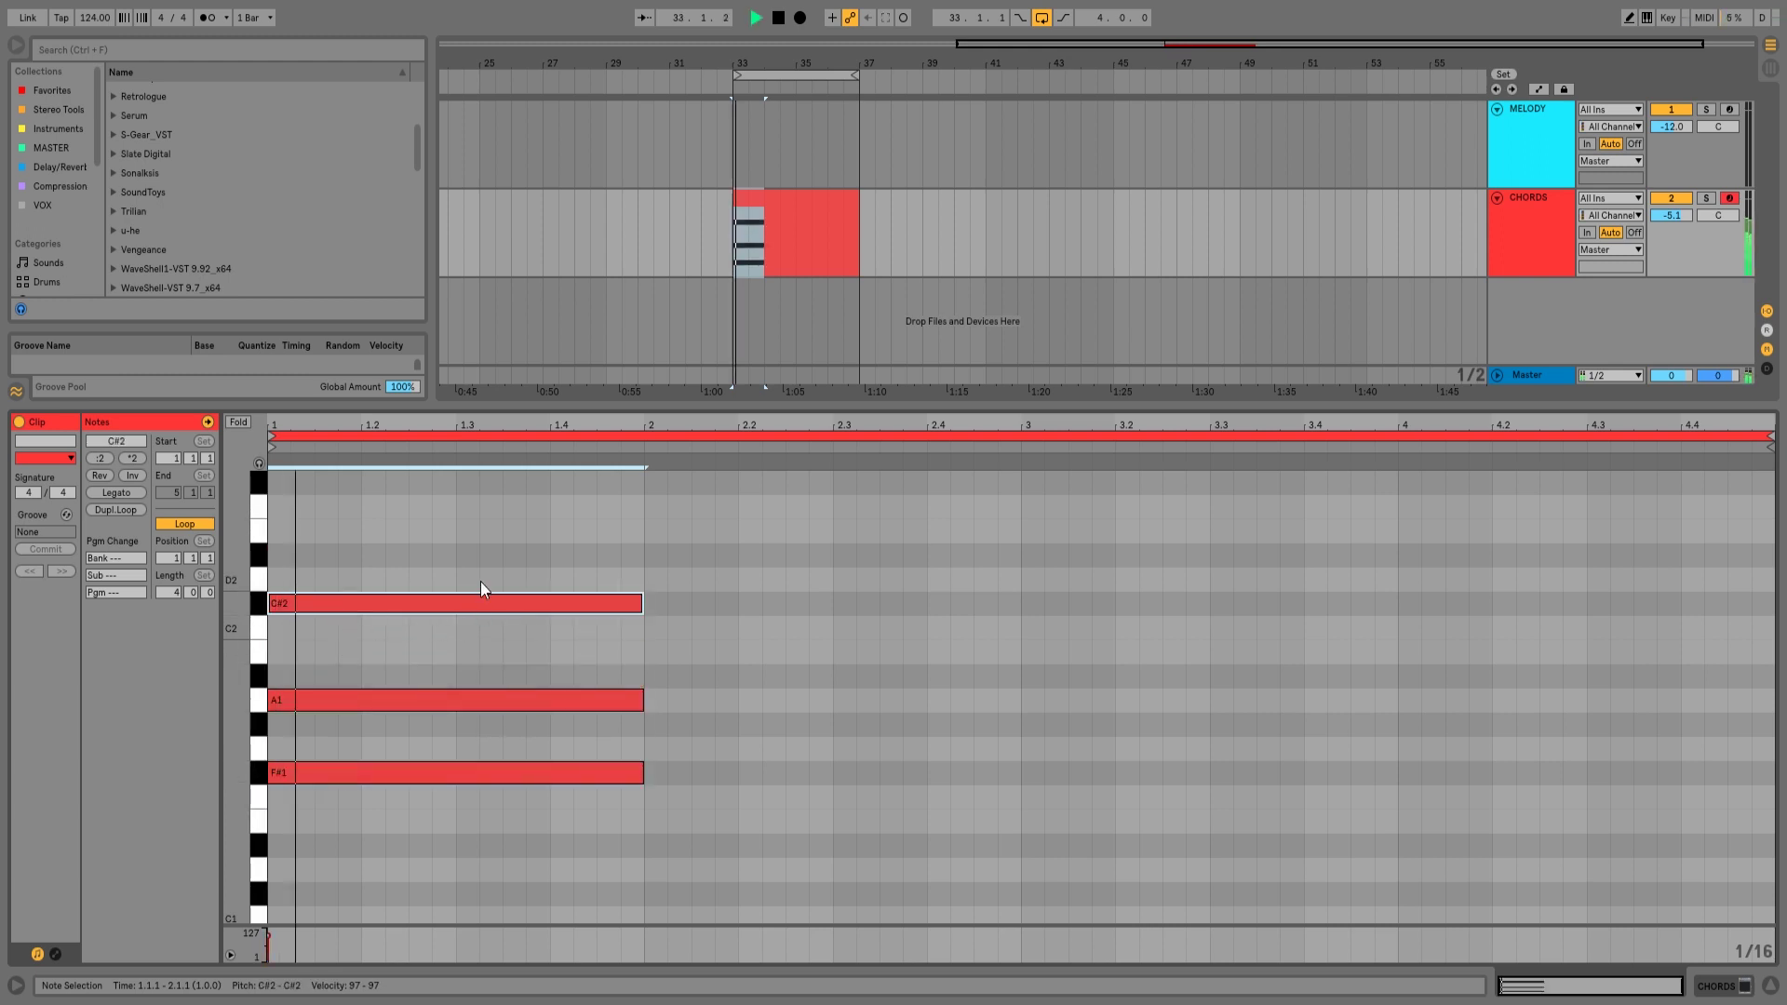
Transpose all three notes of the first chord up one octave and play the clip.
{"action": "left_click_drag", "start_coordinate": [511, 564], "coordinate": [490, 808]}
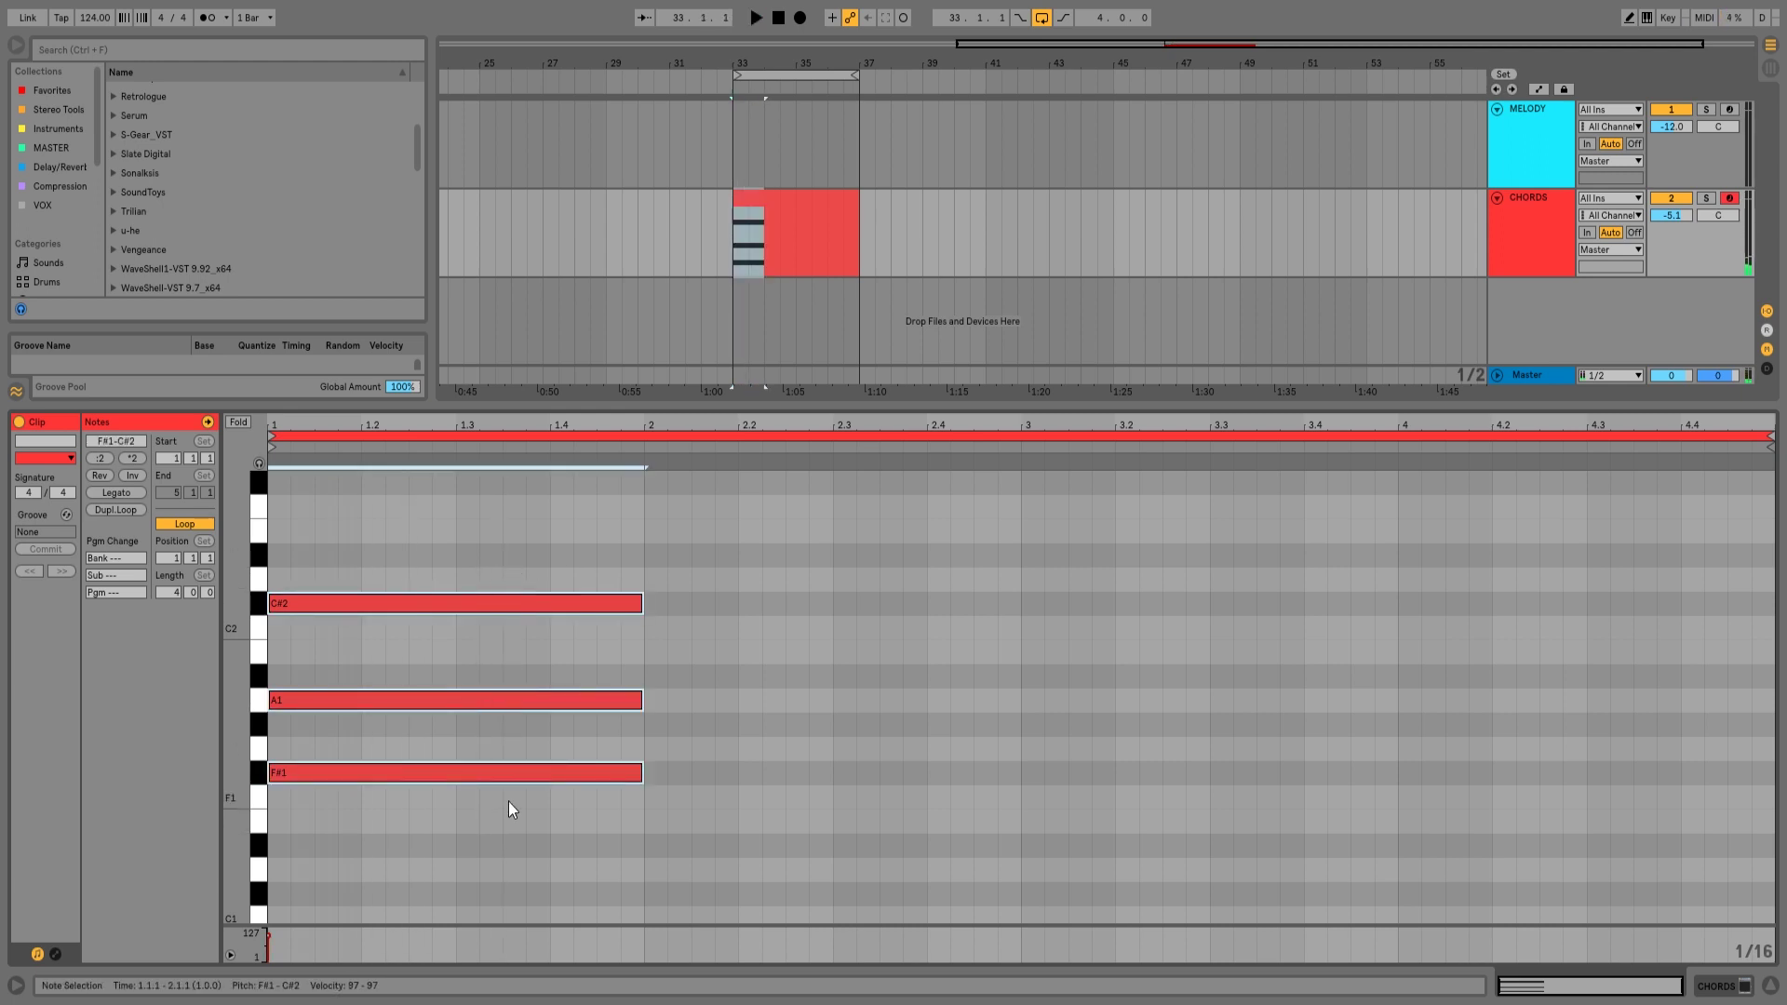
{"action": "key", "text": "shift+Up"}
{"action": "key", "text": "space"}
{"action": "scroll", "coordinate": [514, 799], "scroll_direction": "up", "scroll_amount": 2}
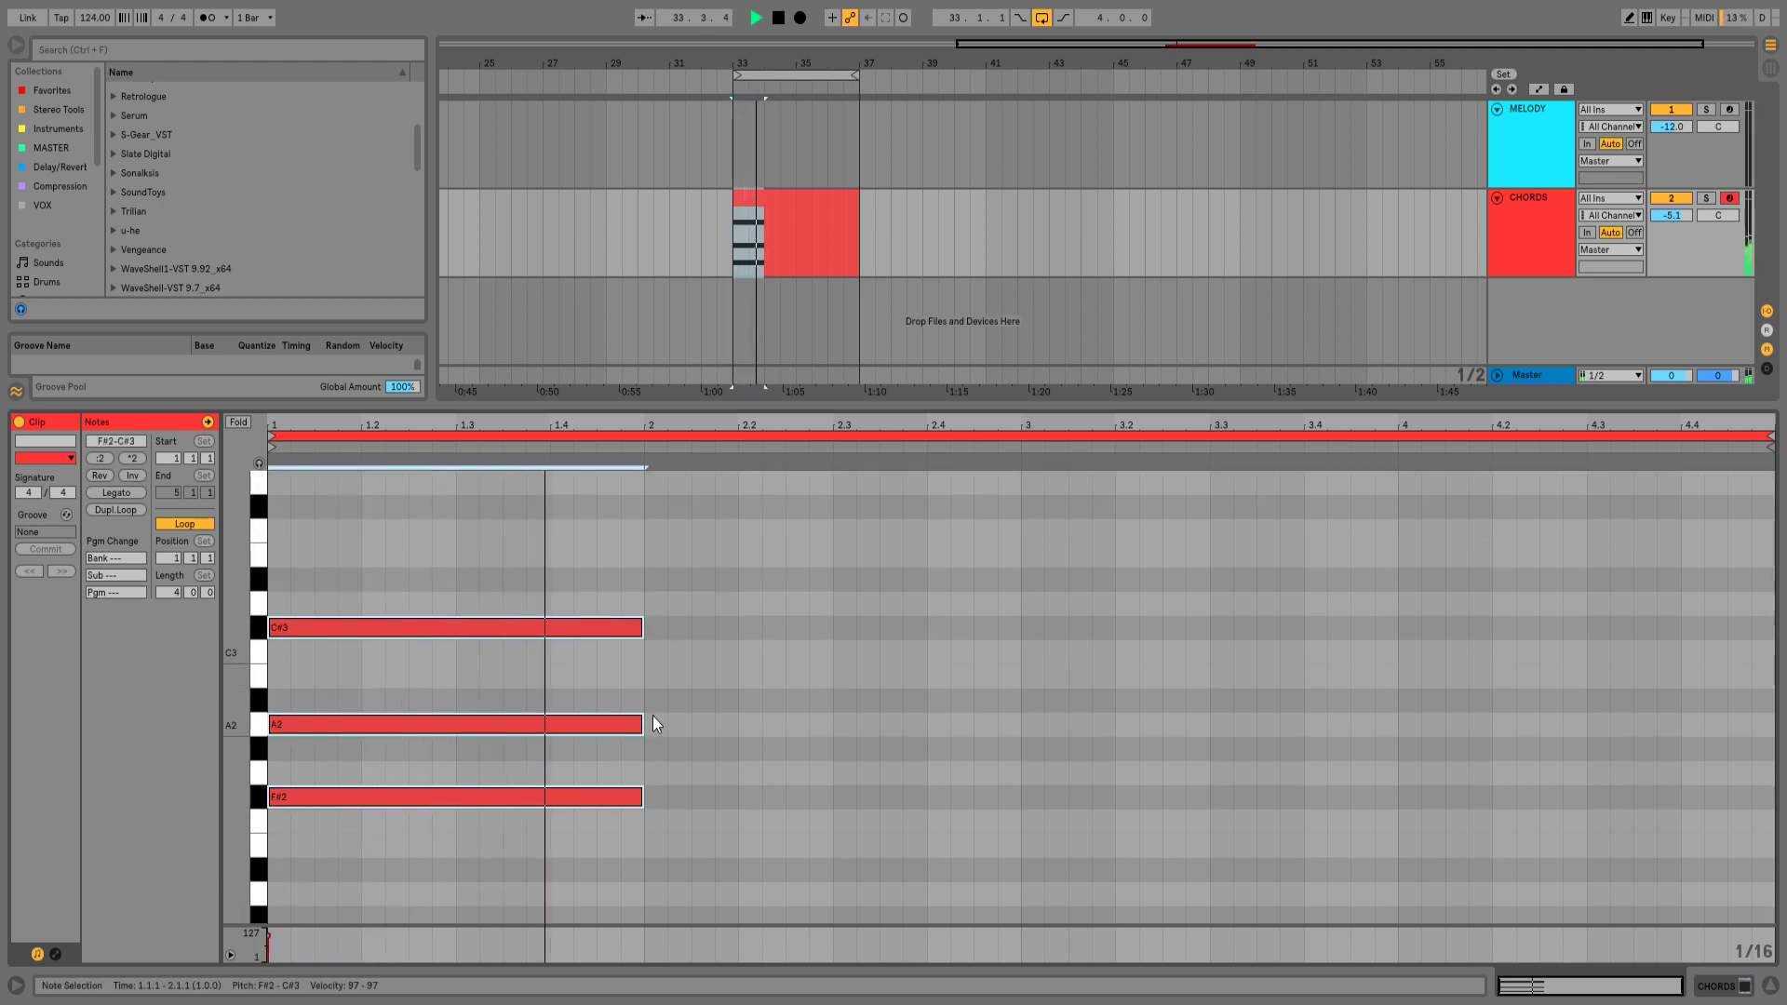
{"action": "key", "text": "space"}
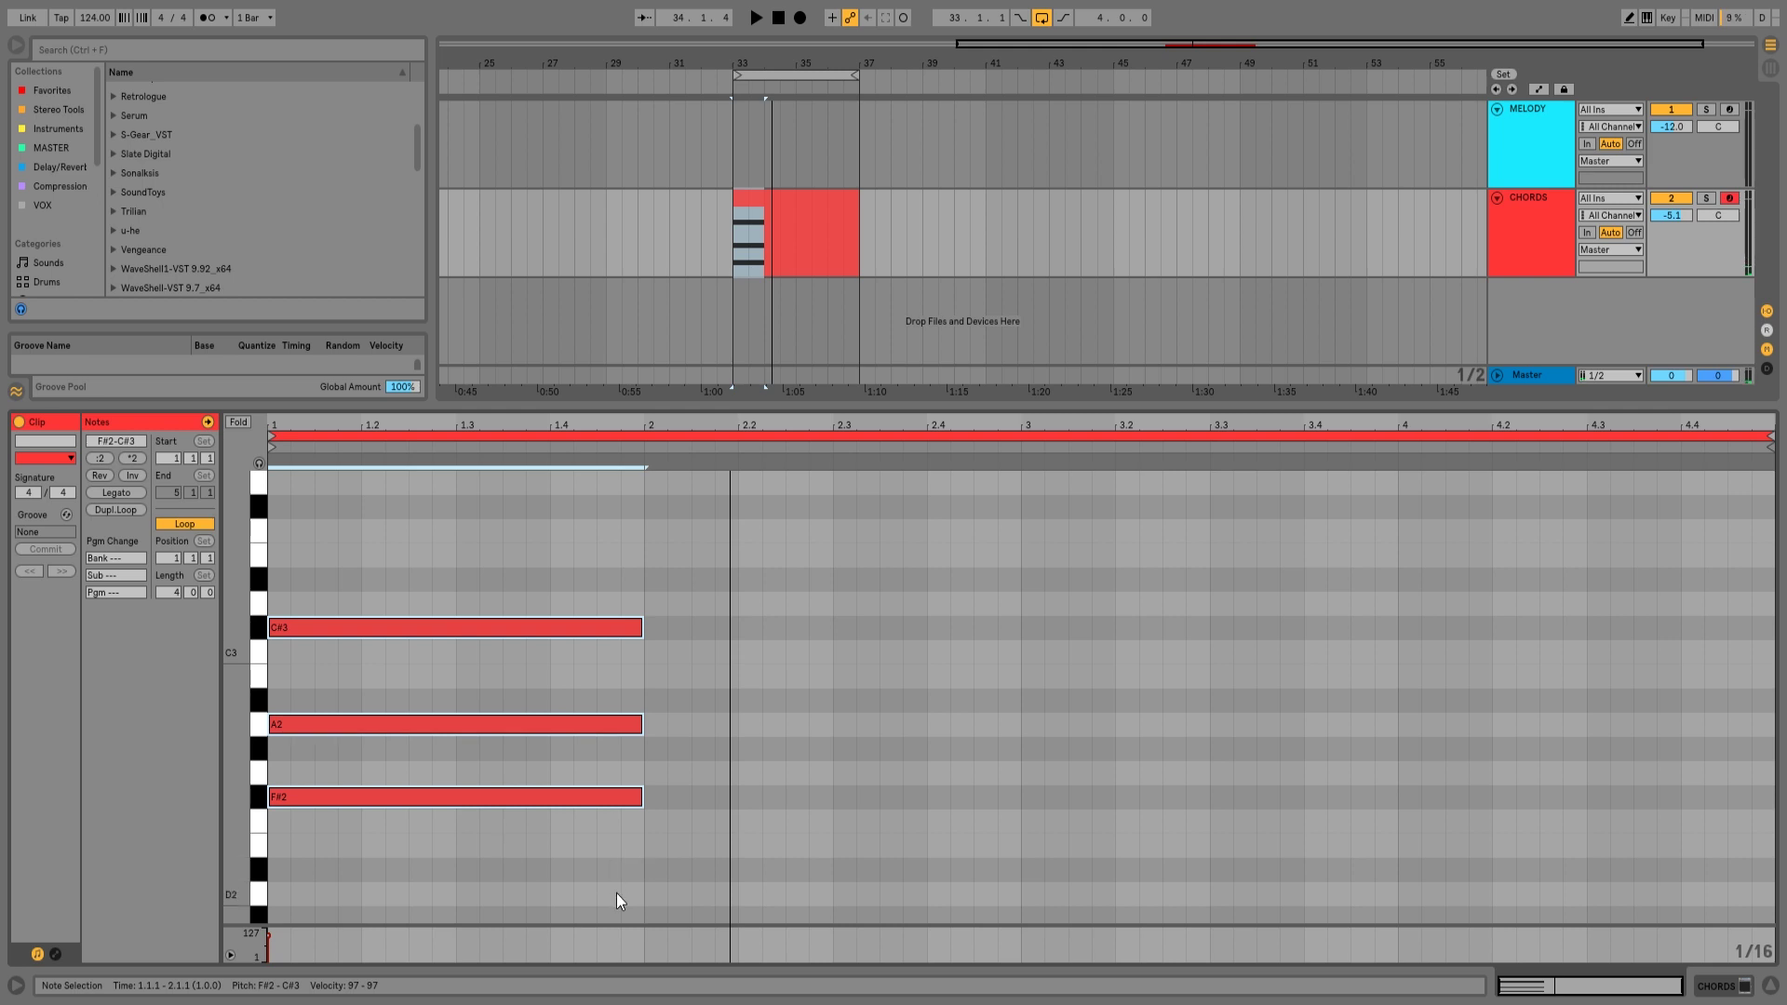
Add one-bar E2, G#2 and B2 notes as the chord in bar 2.
{"action": "double_click", "coordinate": [651, 849]}
{"action": "left_click_drag", "start_coordinate": [666, 845], "coordinate": [1009, 845]}
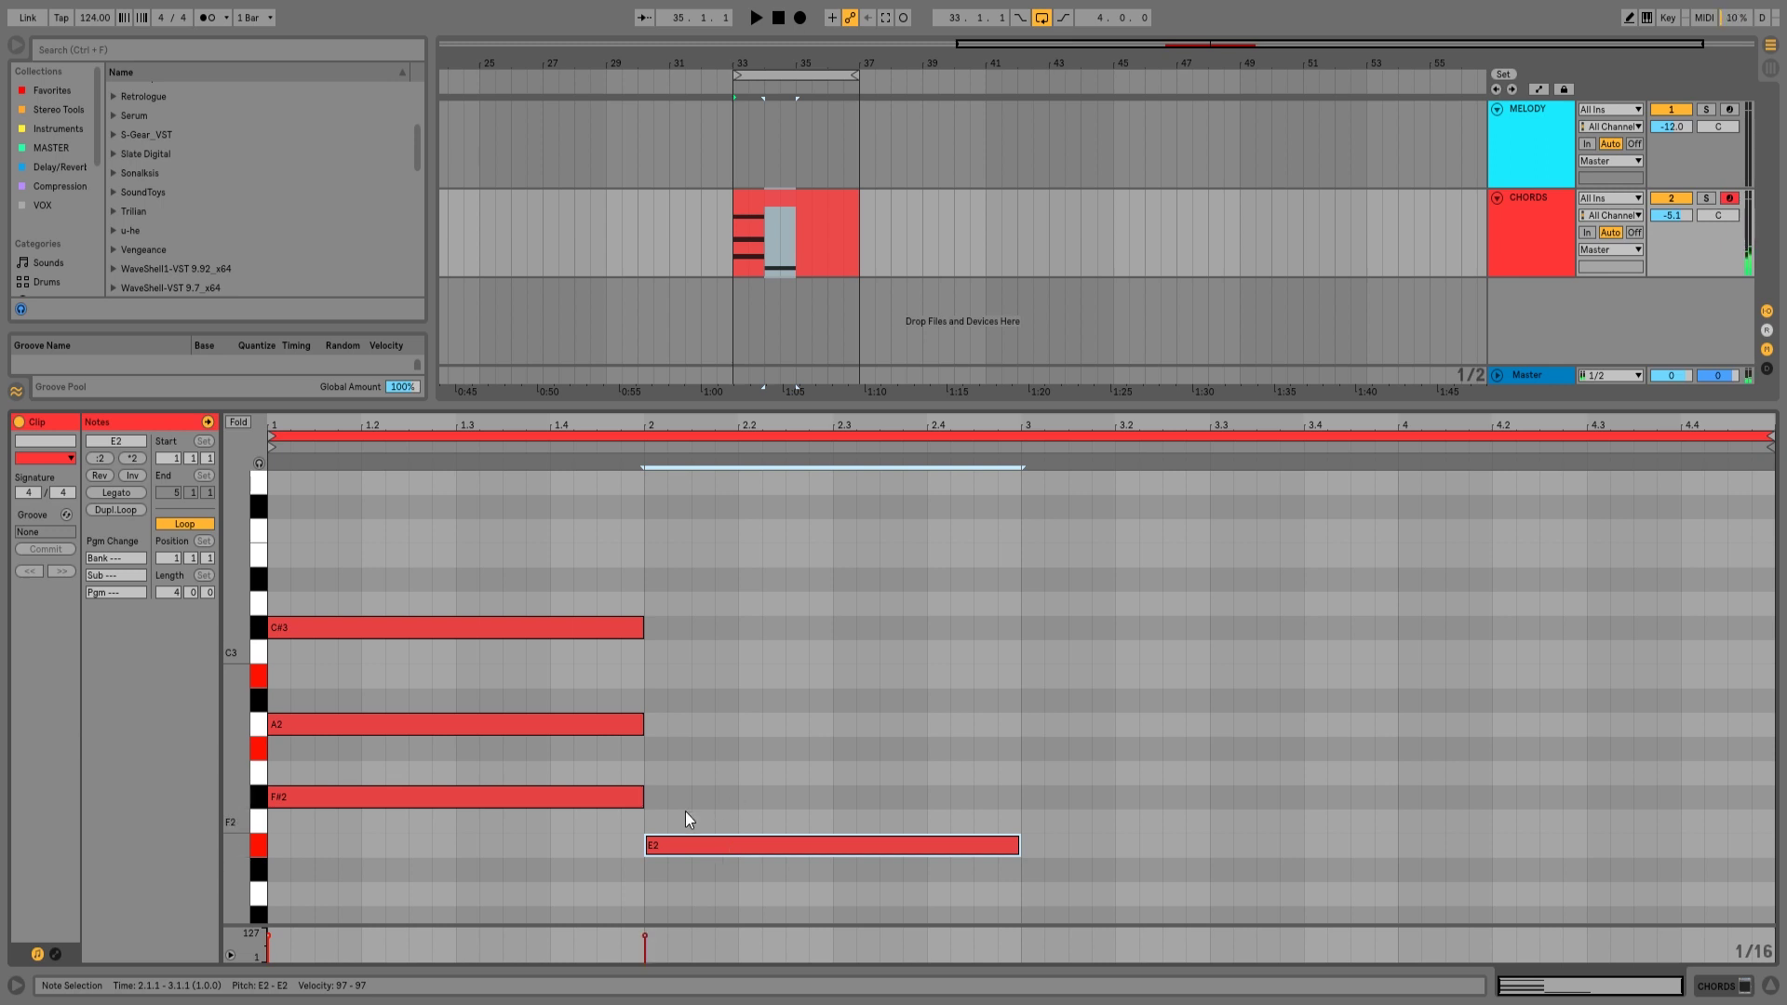
{"action": "left_click", "coordinate": [650, 748]}
{"action": "double_click", "coordinate": [650, 746]}
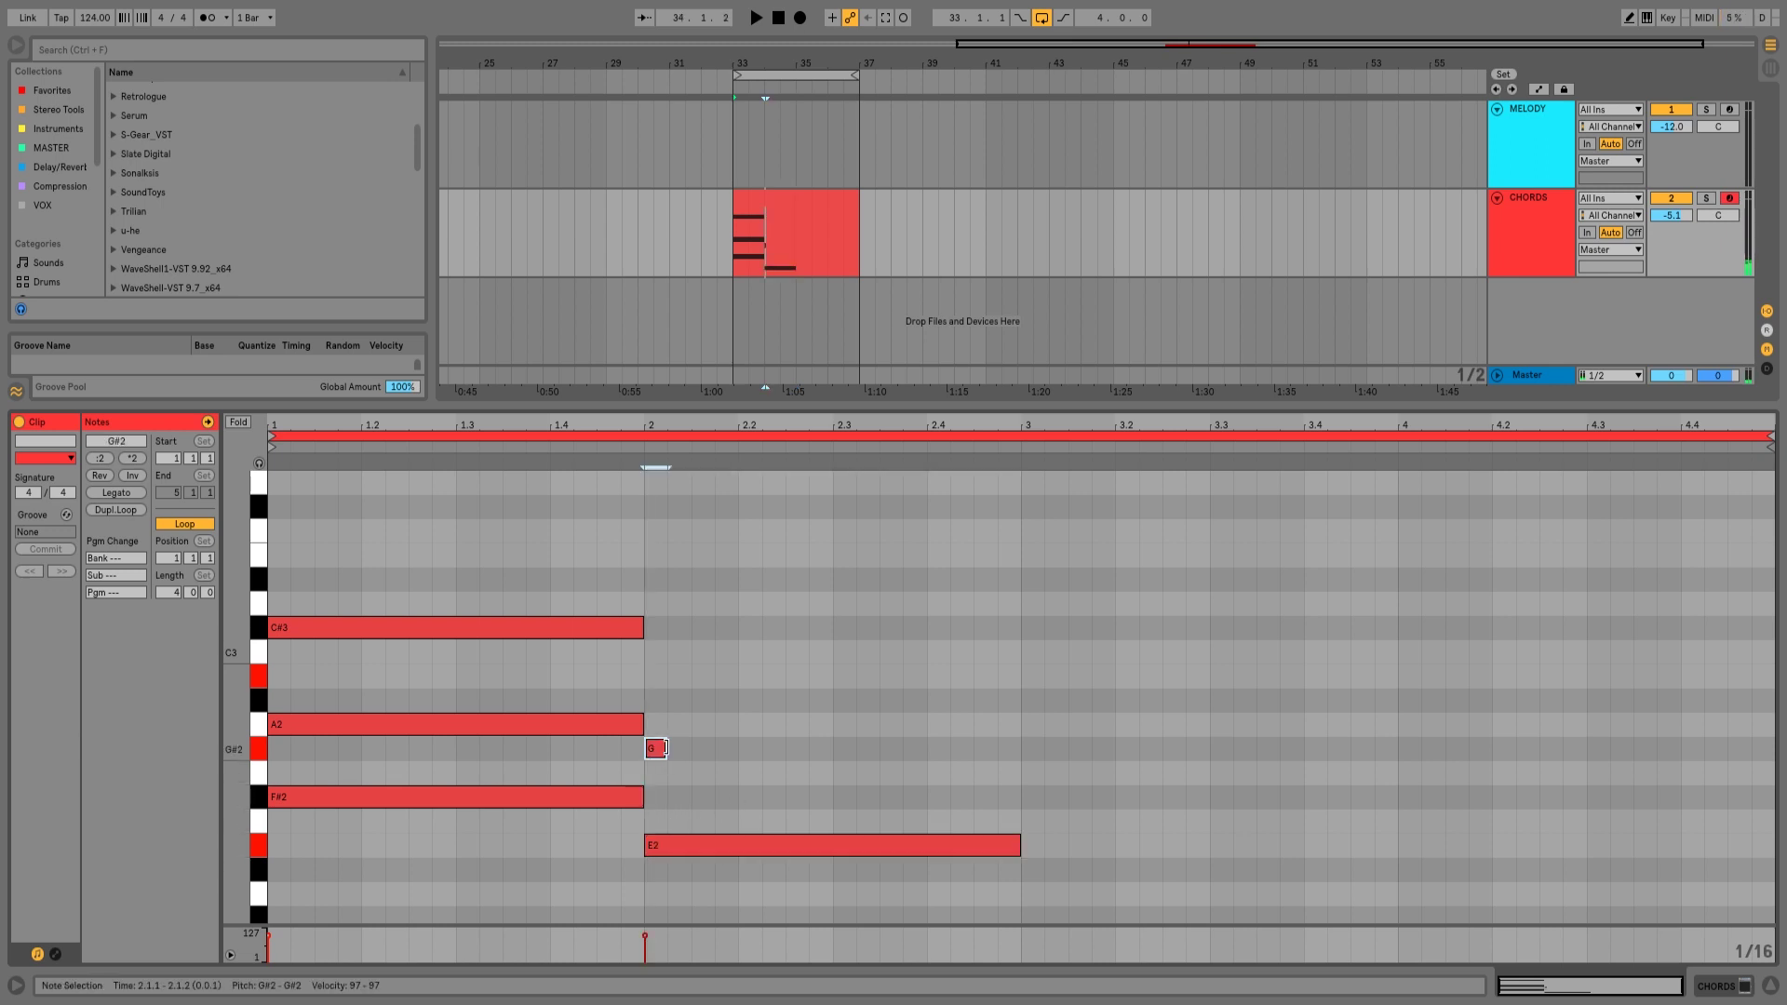
{"action": "left_click_drag", "start_coordinate": [667, 747], "coordinate": [1021, 745]}
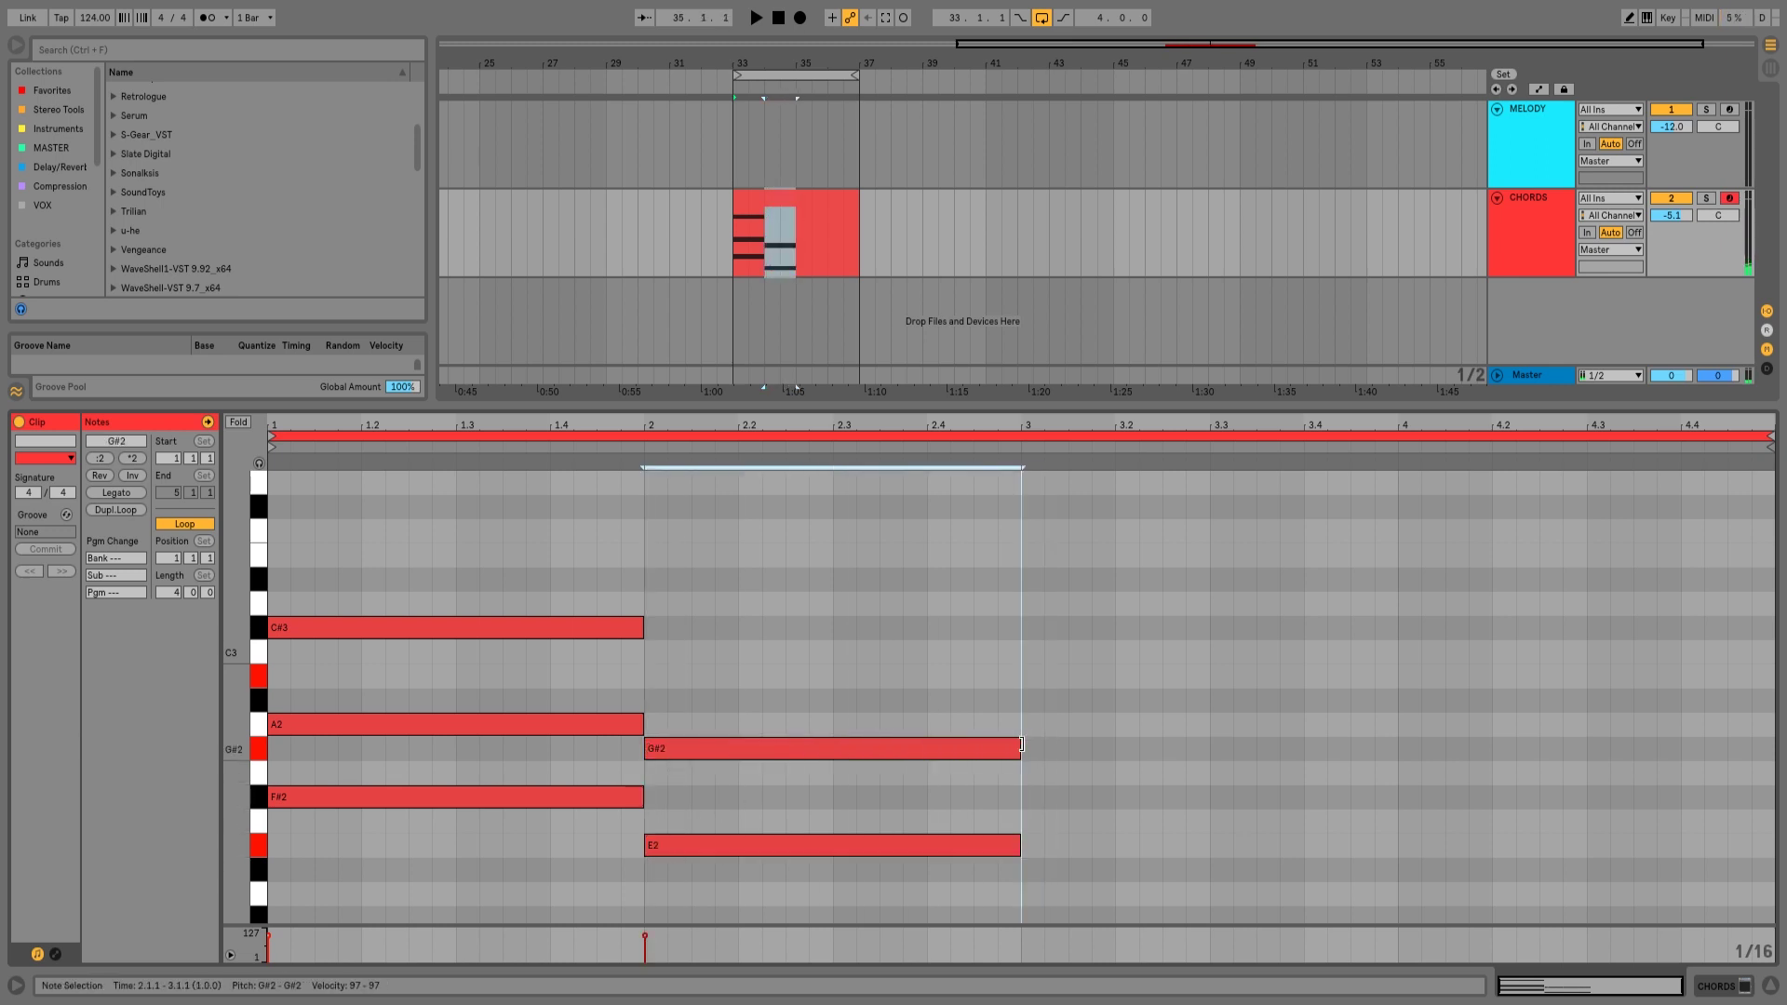
{"action": "double_click", "coordinate": [660, 677]}
{"action": "left_click_drag", "start_coordinate": [666, 677], "coordinate": [1016, 676]}
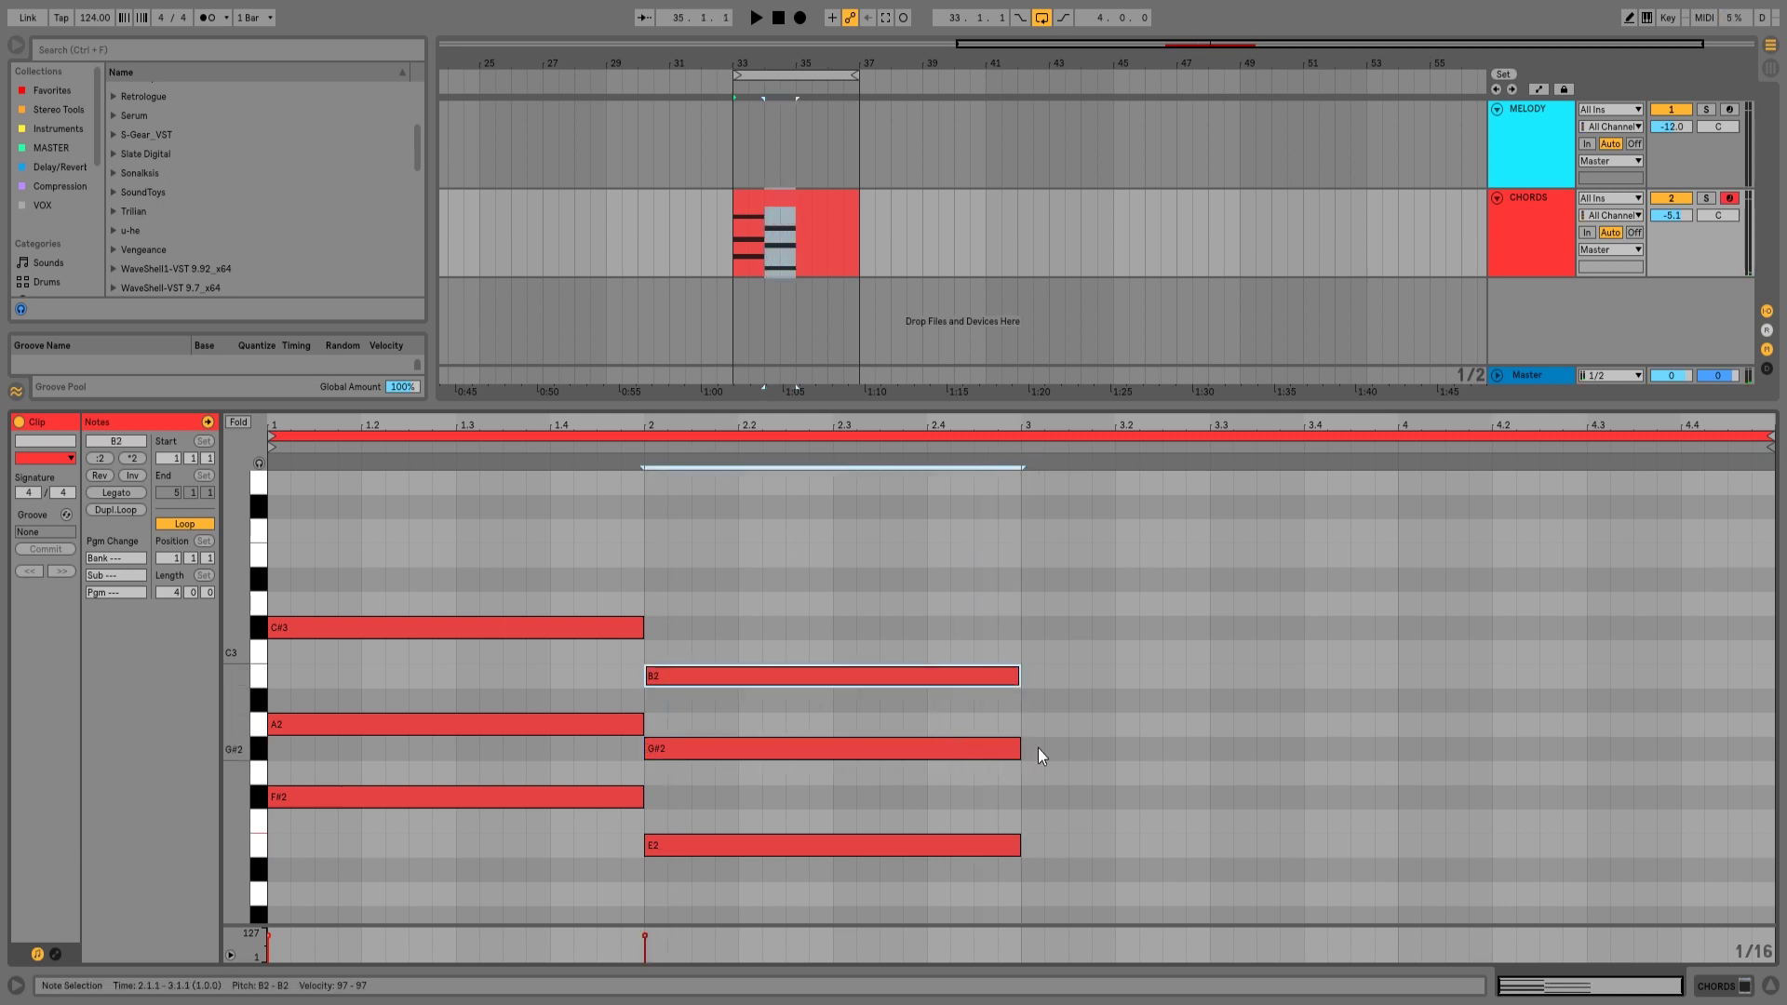
Add one-bar D2, F#2 and A2 notes as the chord in bar 3 and play the clip.
{"action": "scroll", "coordinate": [1037, 747], "scroll_direction": "down", "scroll_amount": 2}
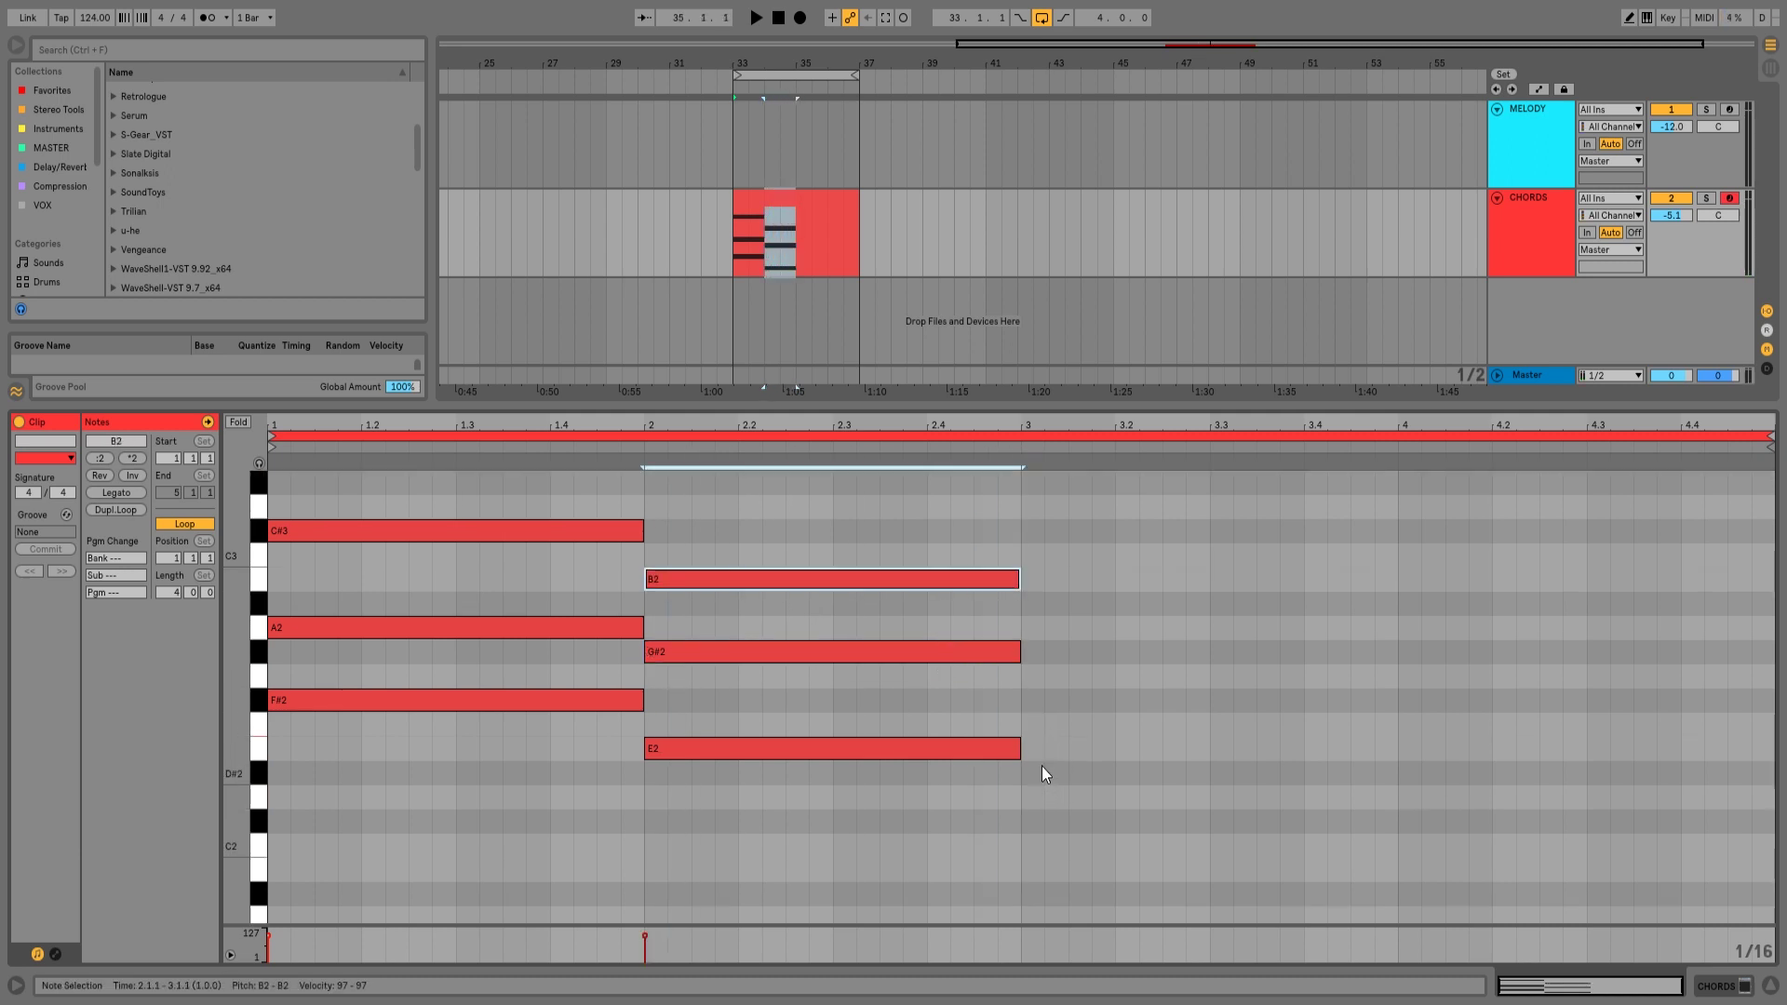
{"action": "double_click", "coordinate": [1030, 798]}
{"action": "left_click_drag", "start_coordinate": [1035, 798], "coordinate": [1397, 797]}
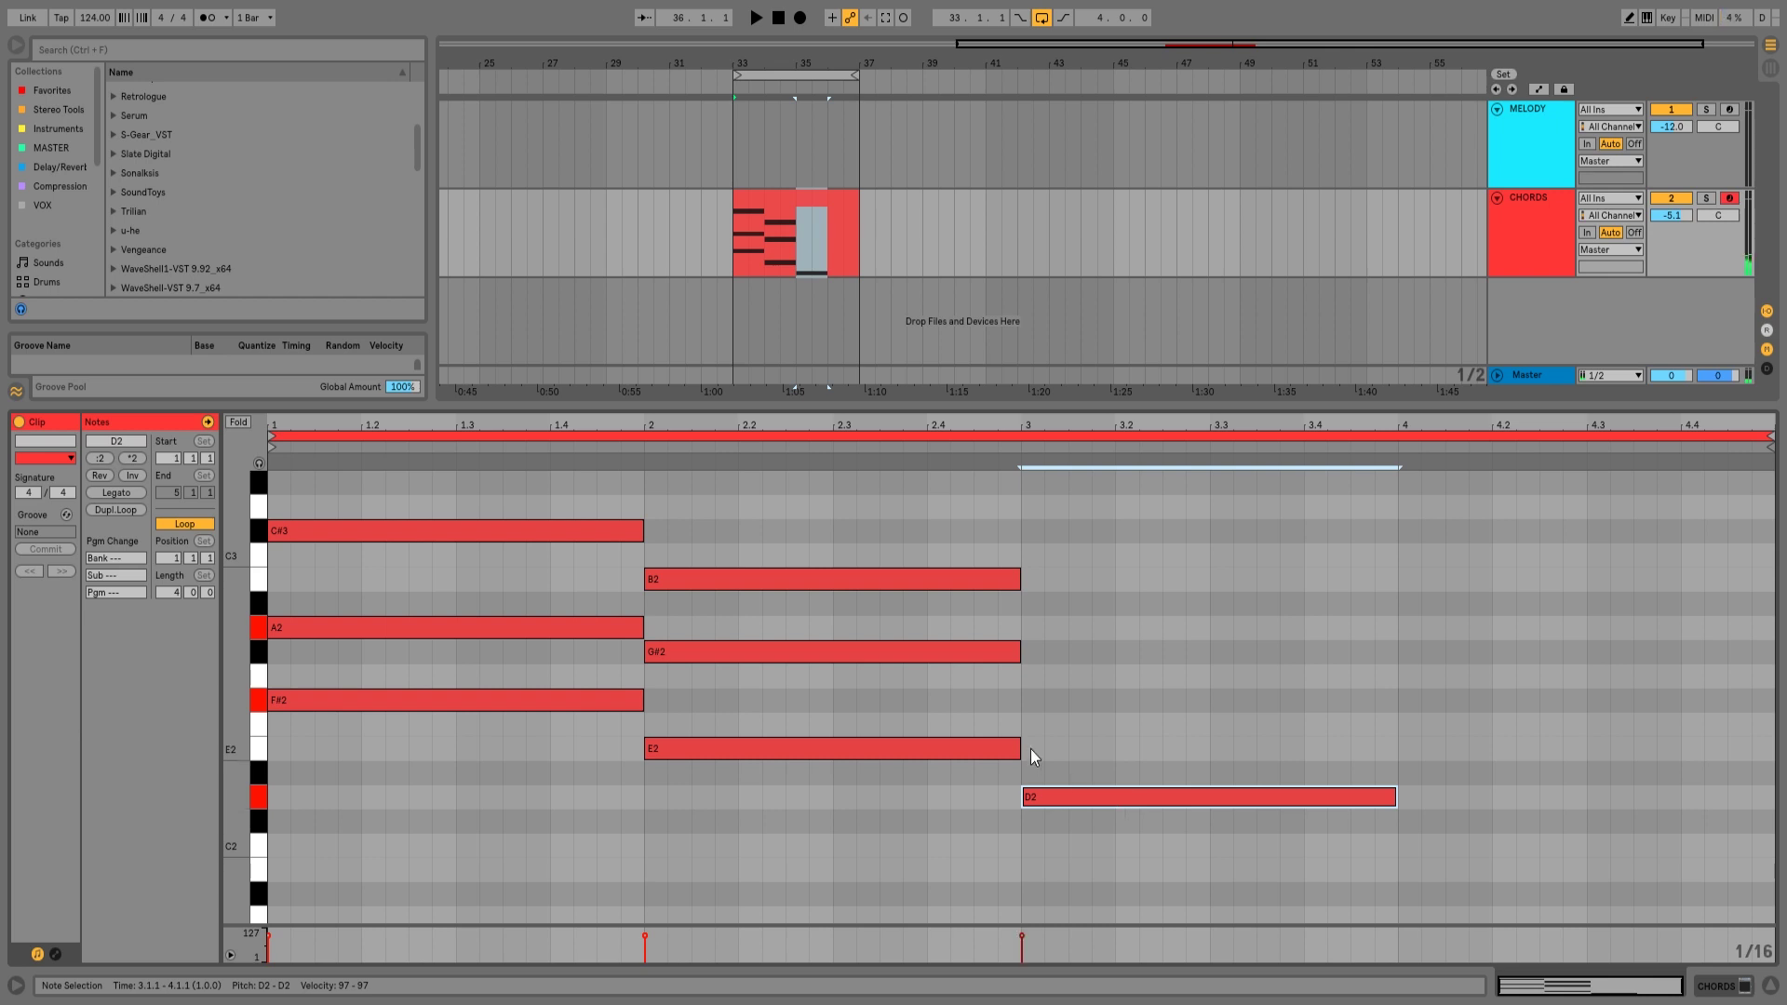
{"action": "double_click", "coordinate": [1034, 699]}
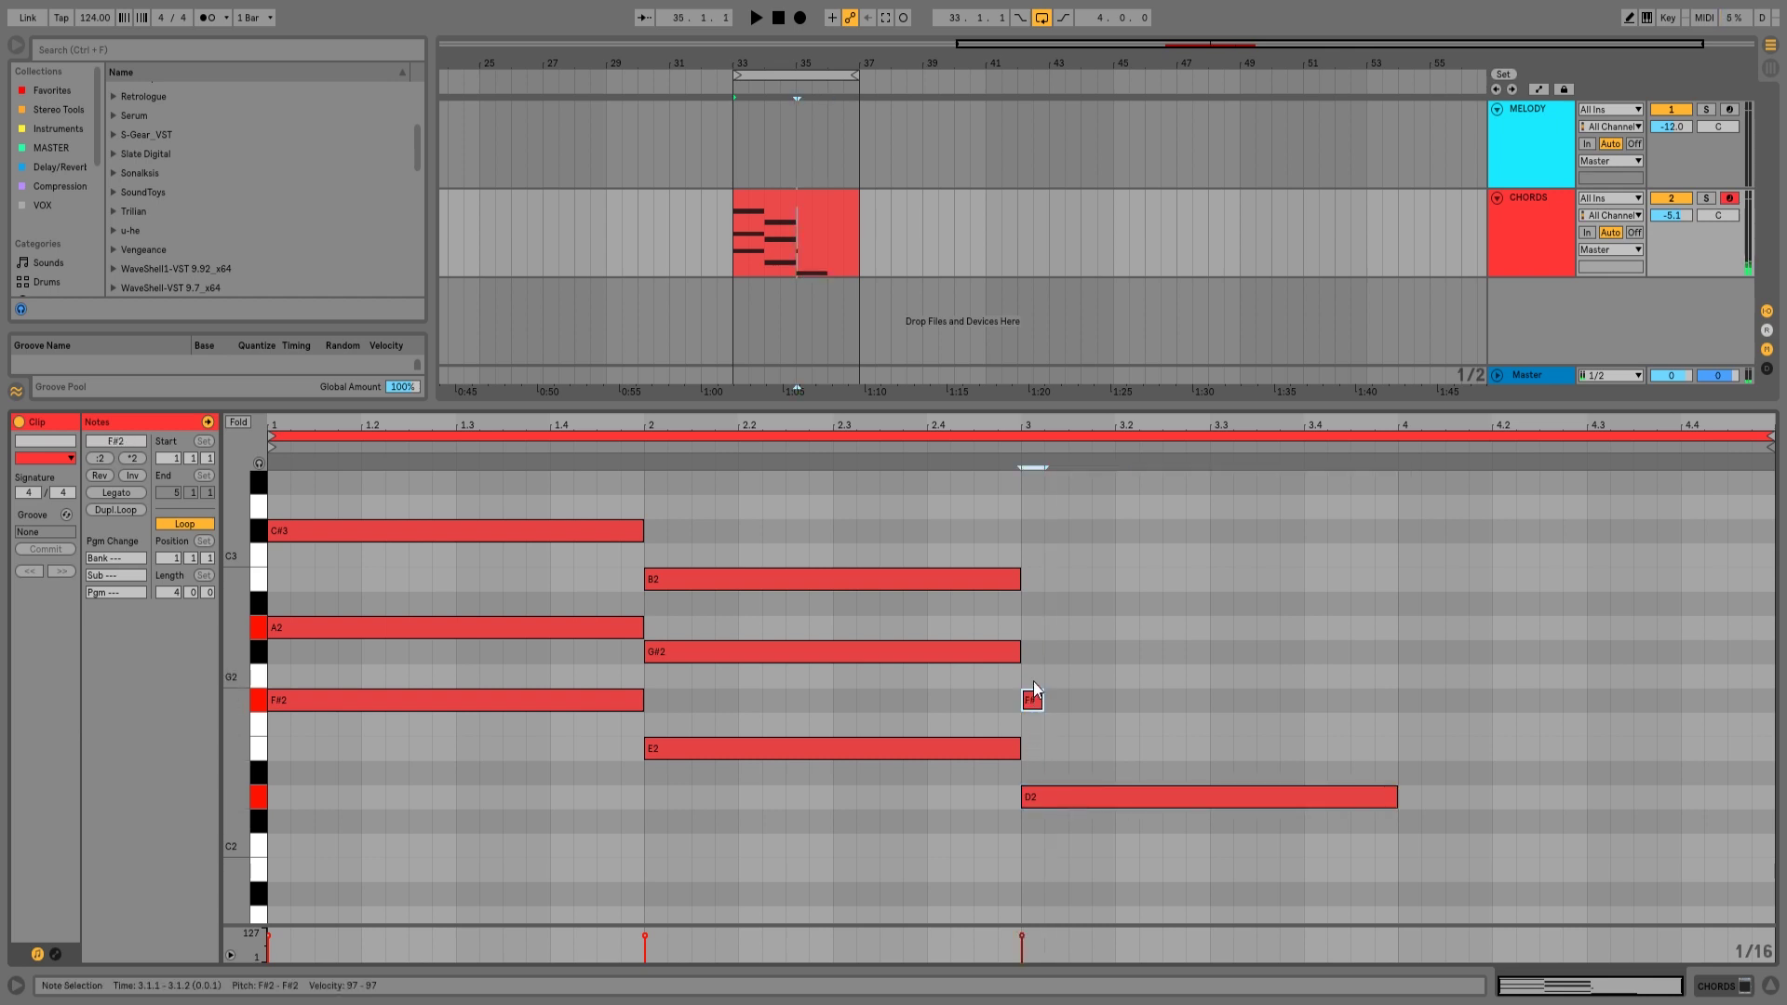
{"action": "double_click", "coordinate": [1033, 625]}
{"action": "left_click_drag", "start_coordinate": [1039, 603], "coordinate": [1396, 705]}
{"action": "key", "text": "space"}
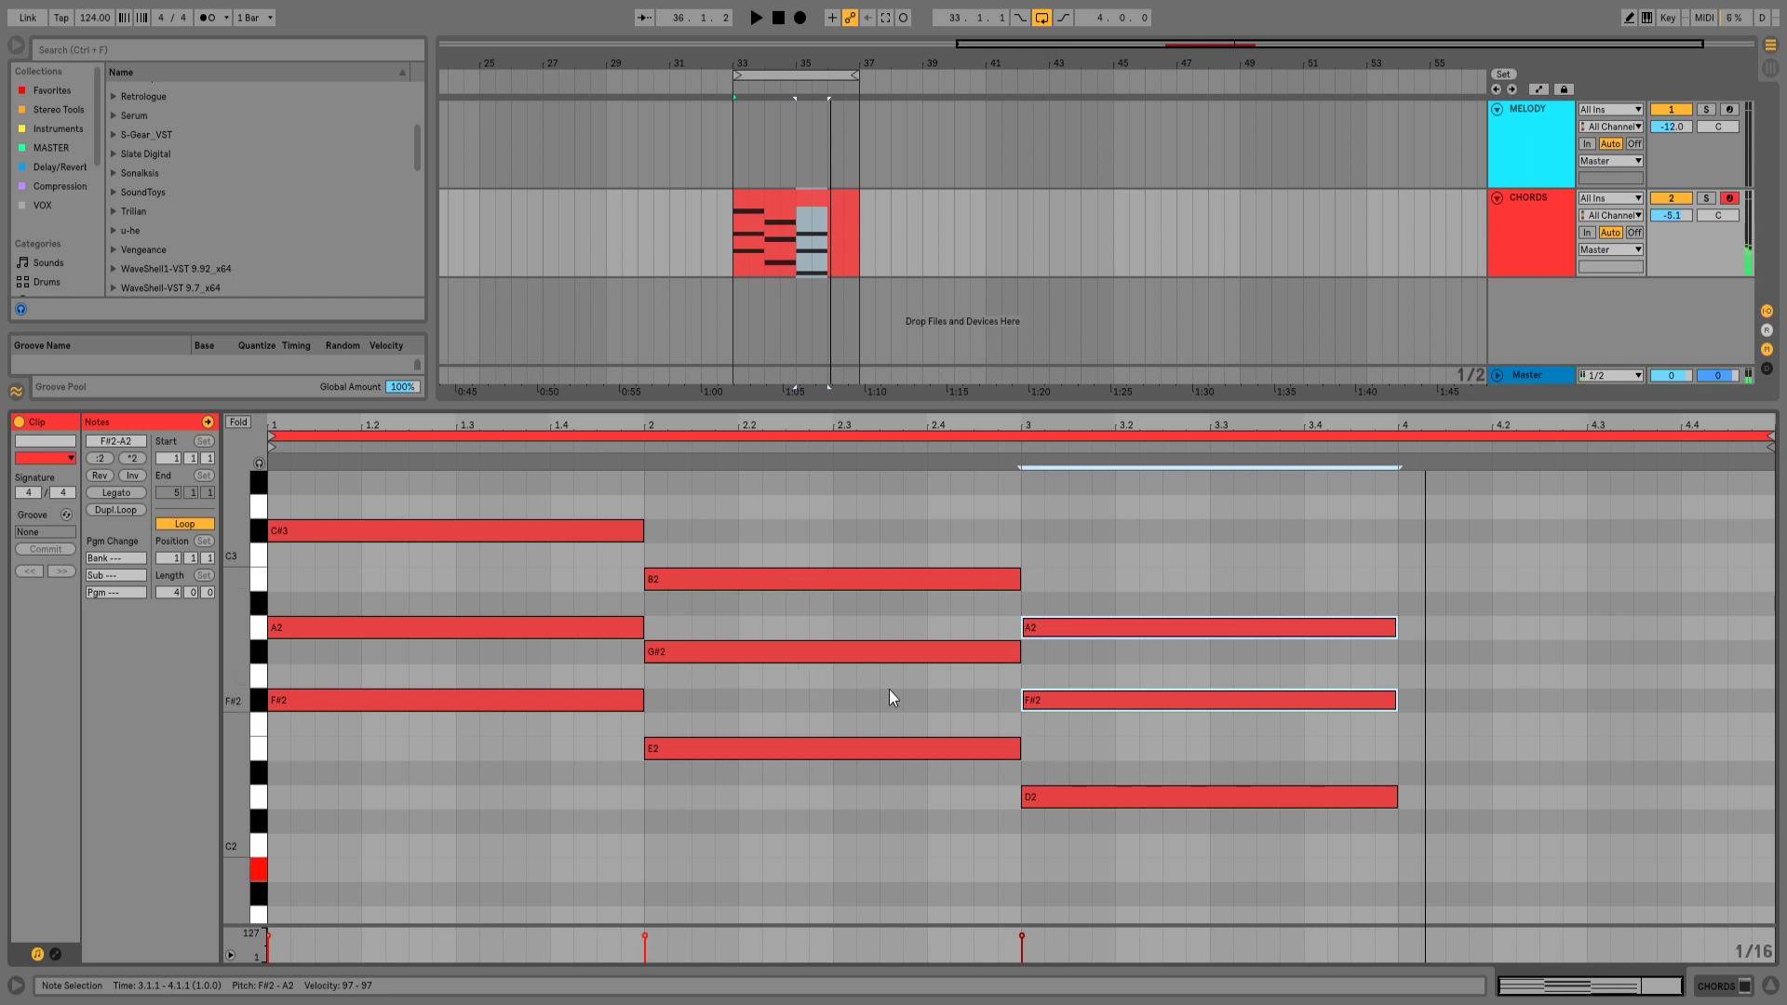
{"action": "scroll", "coordinate": [882, 812], "scroll_direction": "down", "scroll_amount": 4}
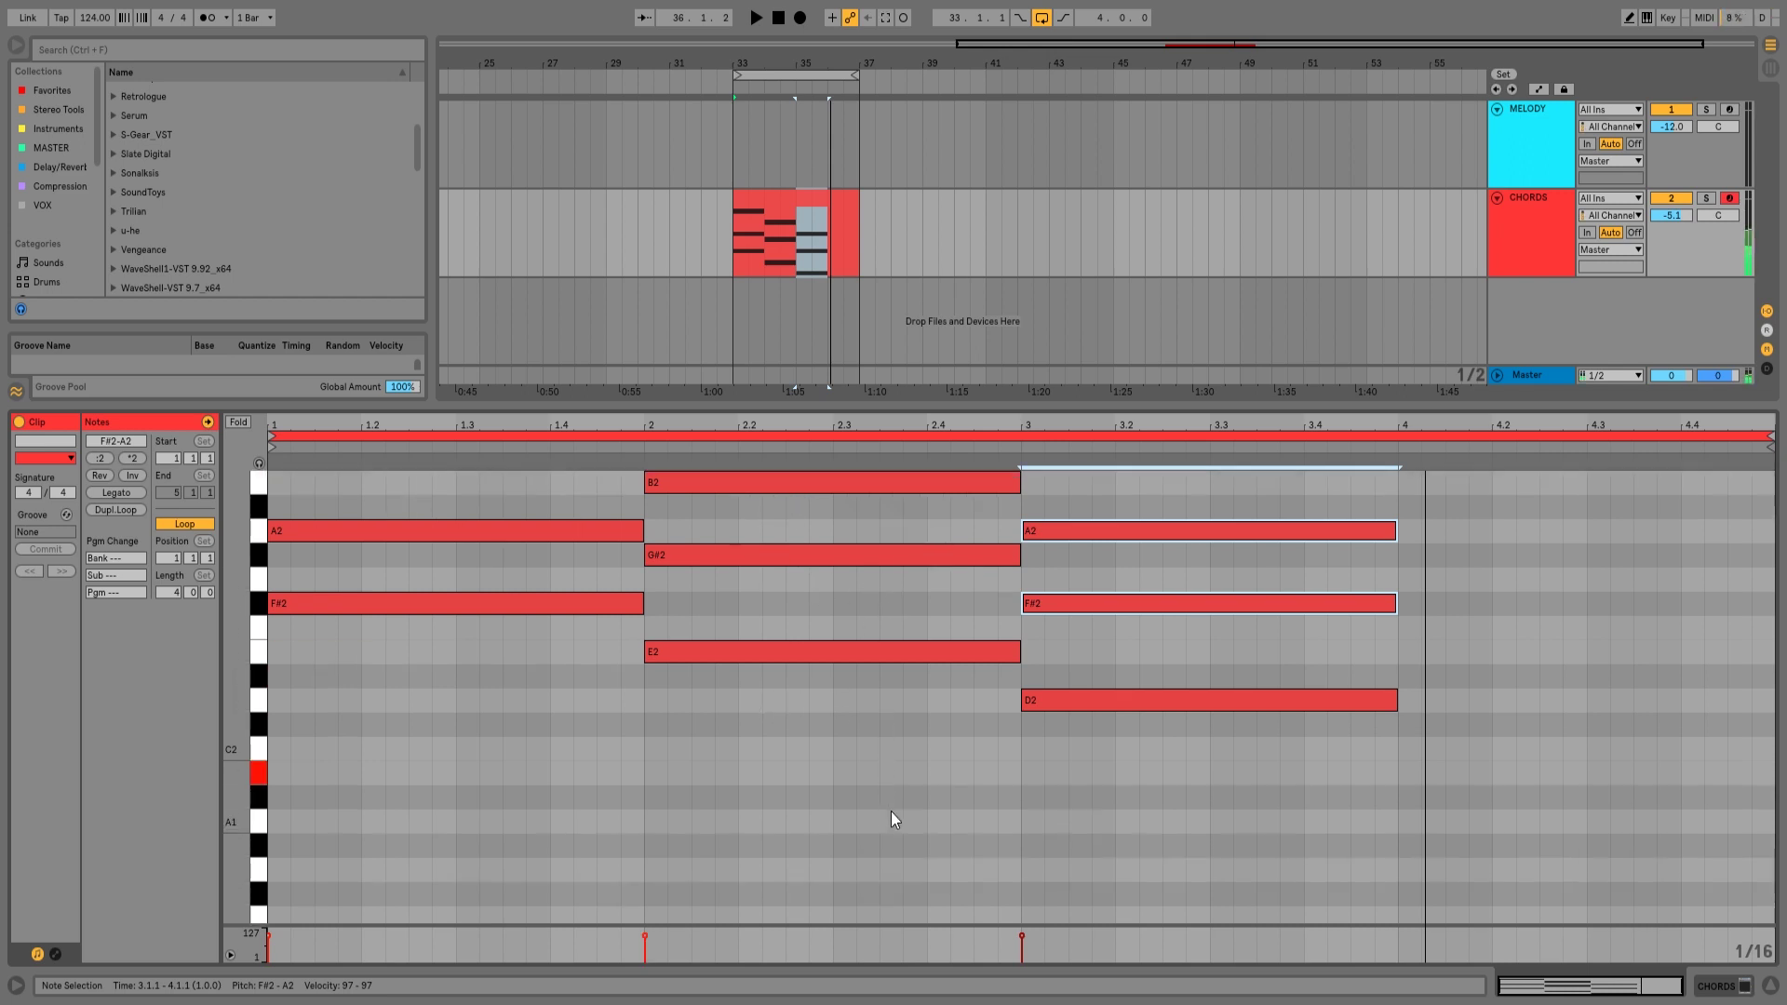
{"action": "double_click", "coordinate": [1410, 774]}
{"action": "left_click_drag", "start_coordinate": [1422, 774], "coordinate": [1773, 782]}
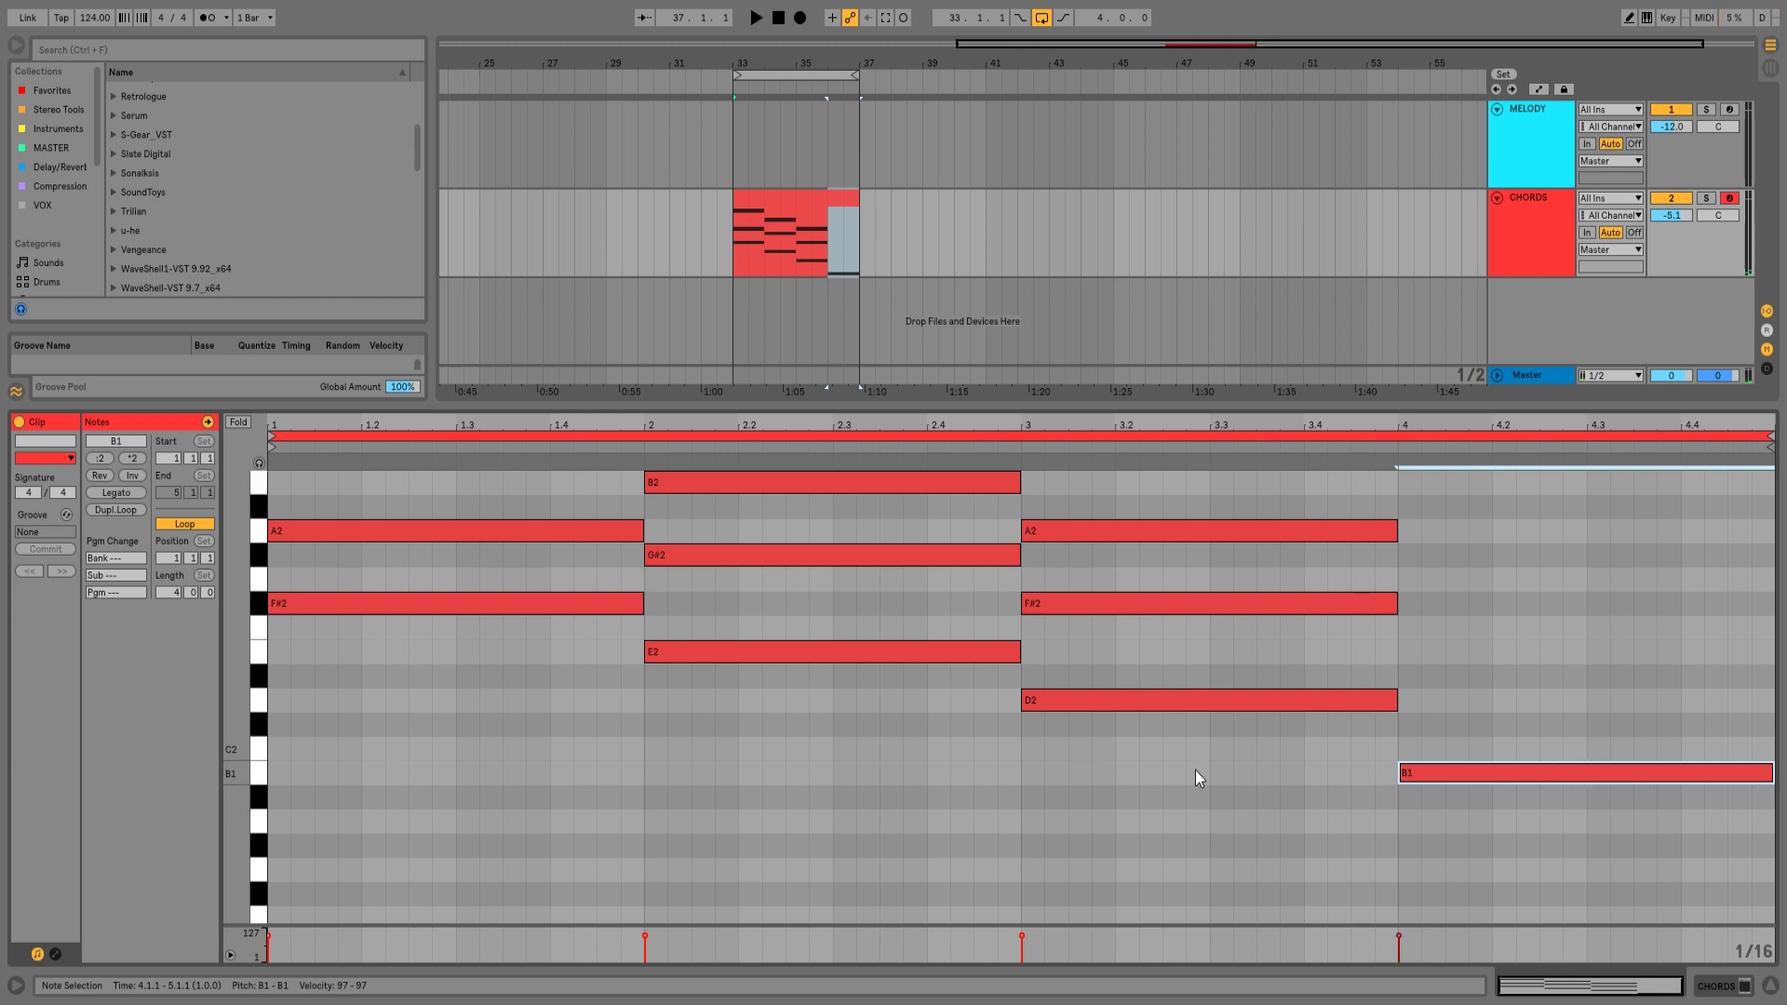
{"action": "key", "text": "space"}
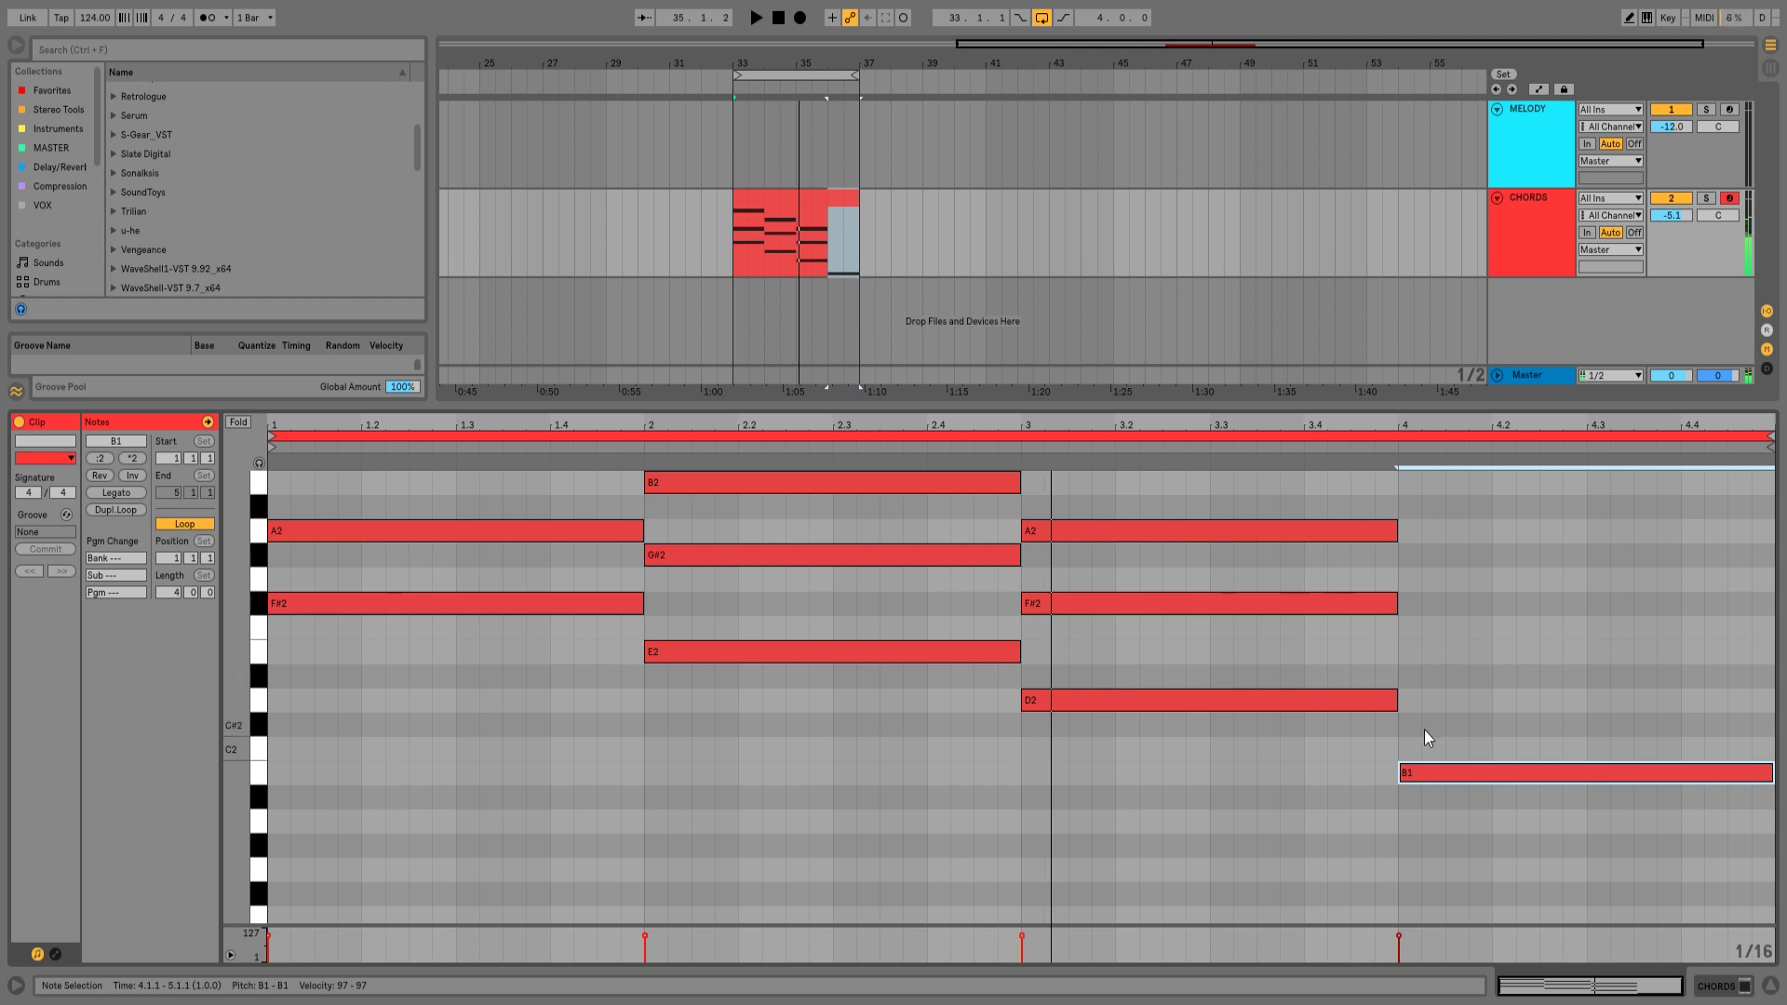
{"action": "double_click", "coordinate": [1473, 771]}
Copy the E2, G#2 and B2 chord from bar 2 into bar 4 and play the progression.
{"action": "scroll", "coordinate": [691, 700], "scroll_direction": "up", "scroll_amount": 3}
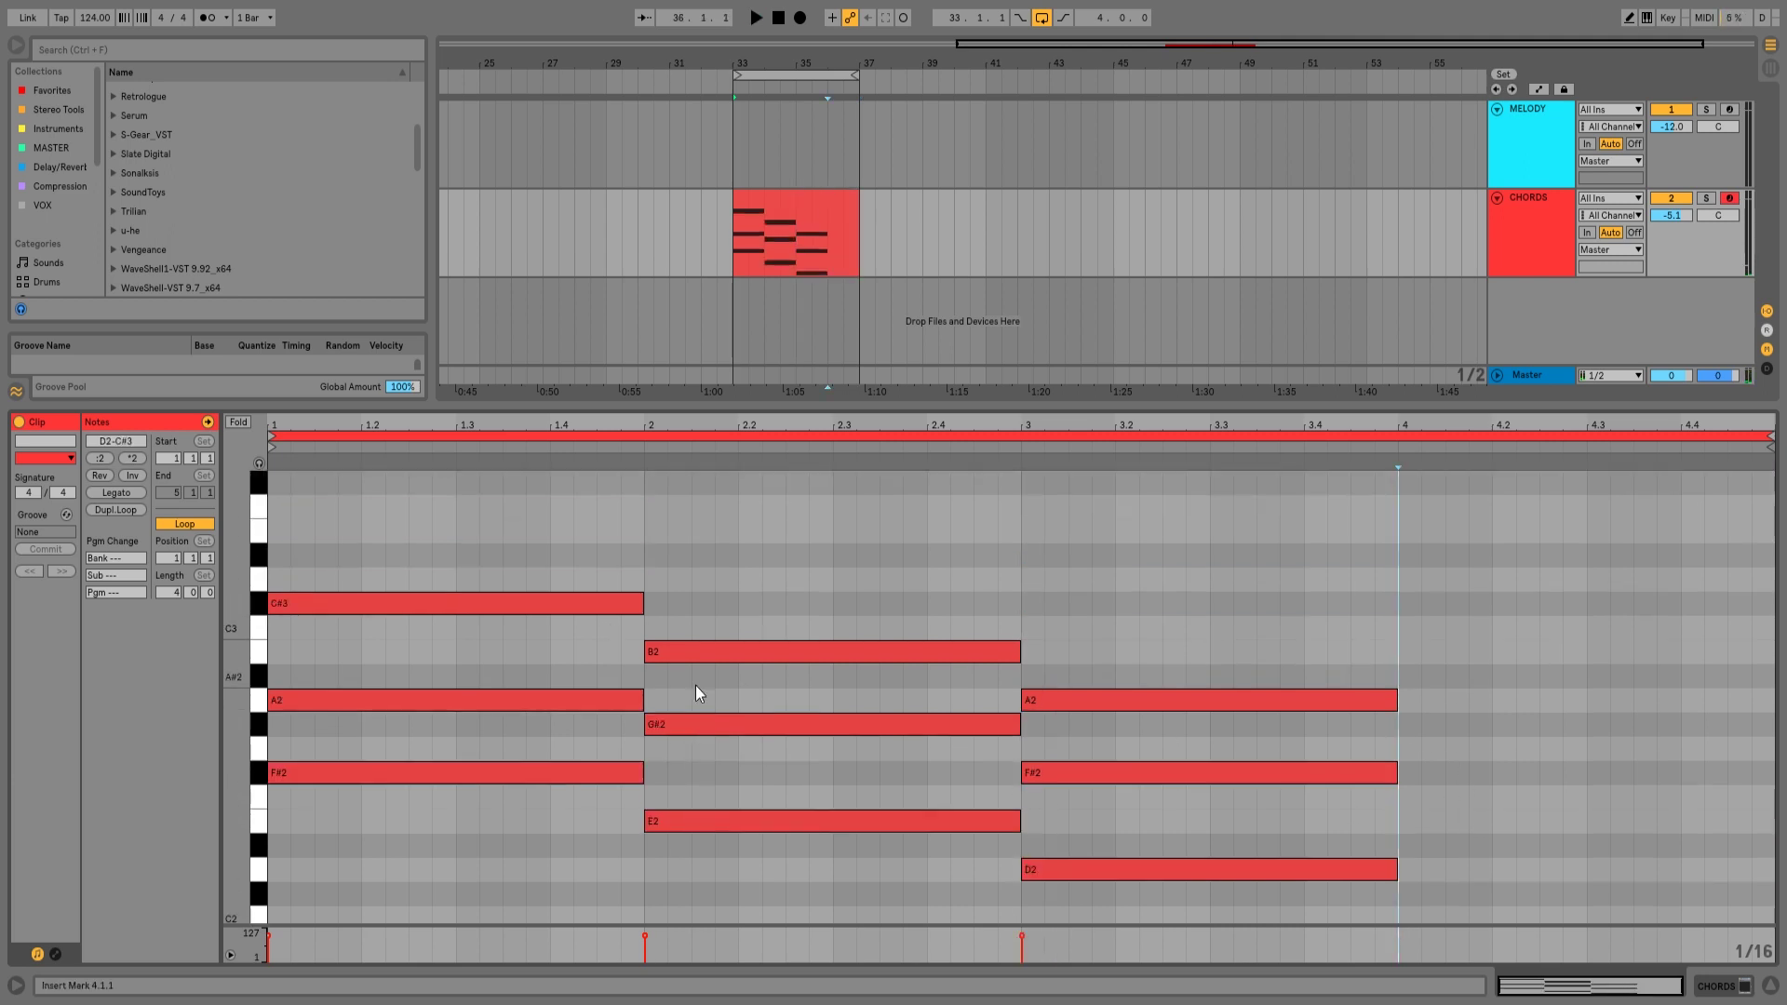
{"action": "left_click_drag", "start_coordinate": [713, 607], "coordinate": [1449, 819]}
{"action": "scroll", "coordinate": [874, 769], "scroll_direction": "down", "scroll_amount": 2}
{"action": "scroll", "coordinate": [791, 744], "scroll_direction": "up", "scroll_amount": 6}
{"action": "key", "text": "space"}
{"action": "scroll", "coordinate": [689, 652], "scroll_direction": "down", "scroll_amount": 3}
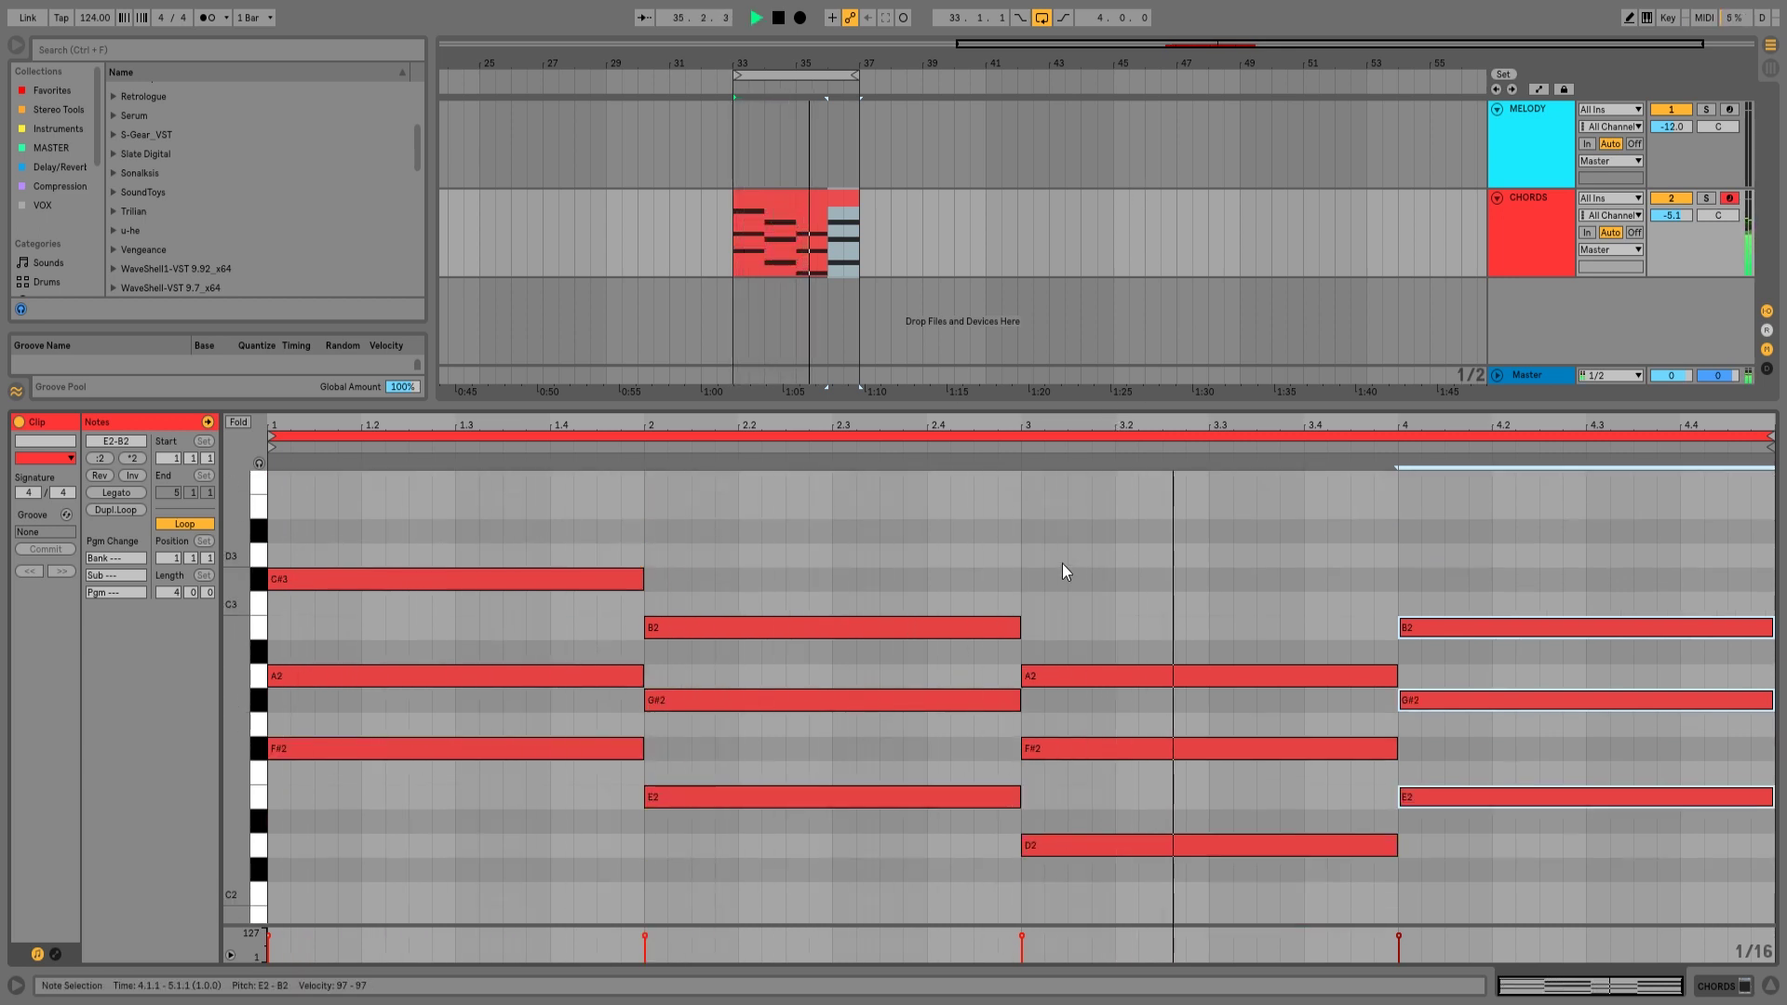
Place five eighth-note A3 notes above the first chord, starting at beat 1.1 and spaced three sixteenths apart.
{"action": "scroll", "coordinate": [802, 661], "scroll_direction": "up", "scroll_amount": 5}
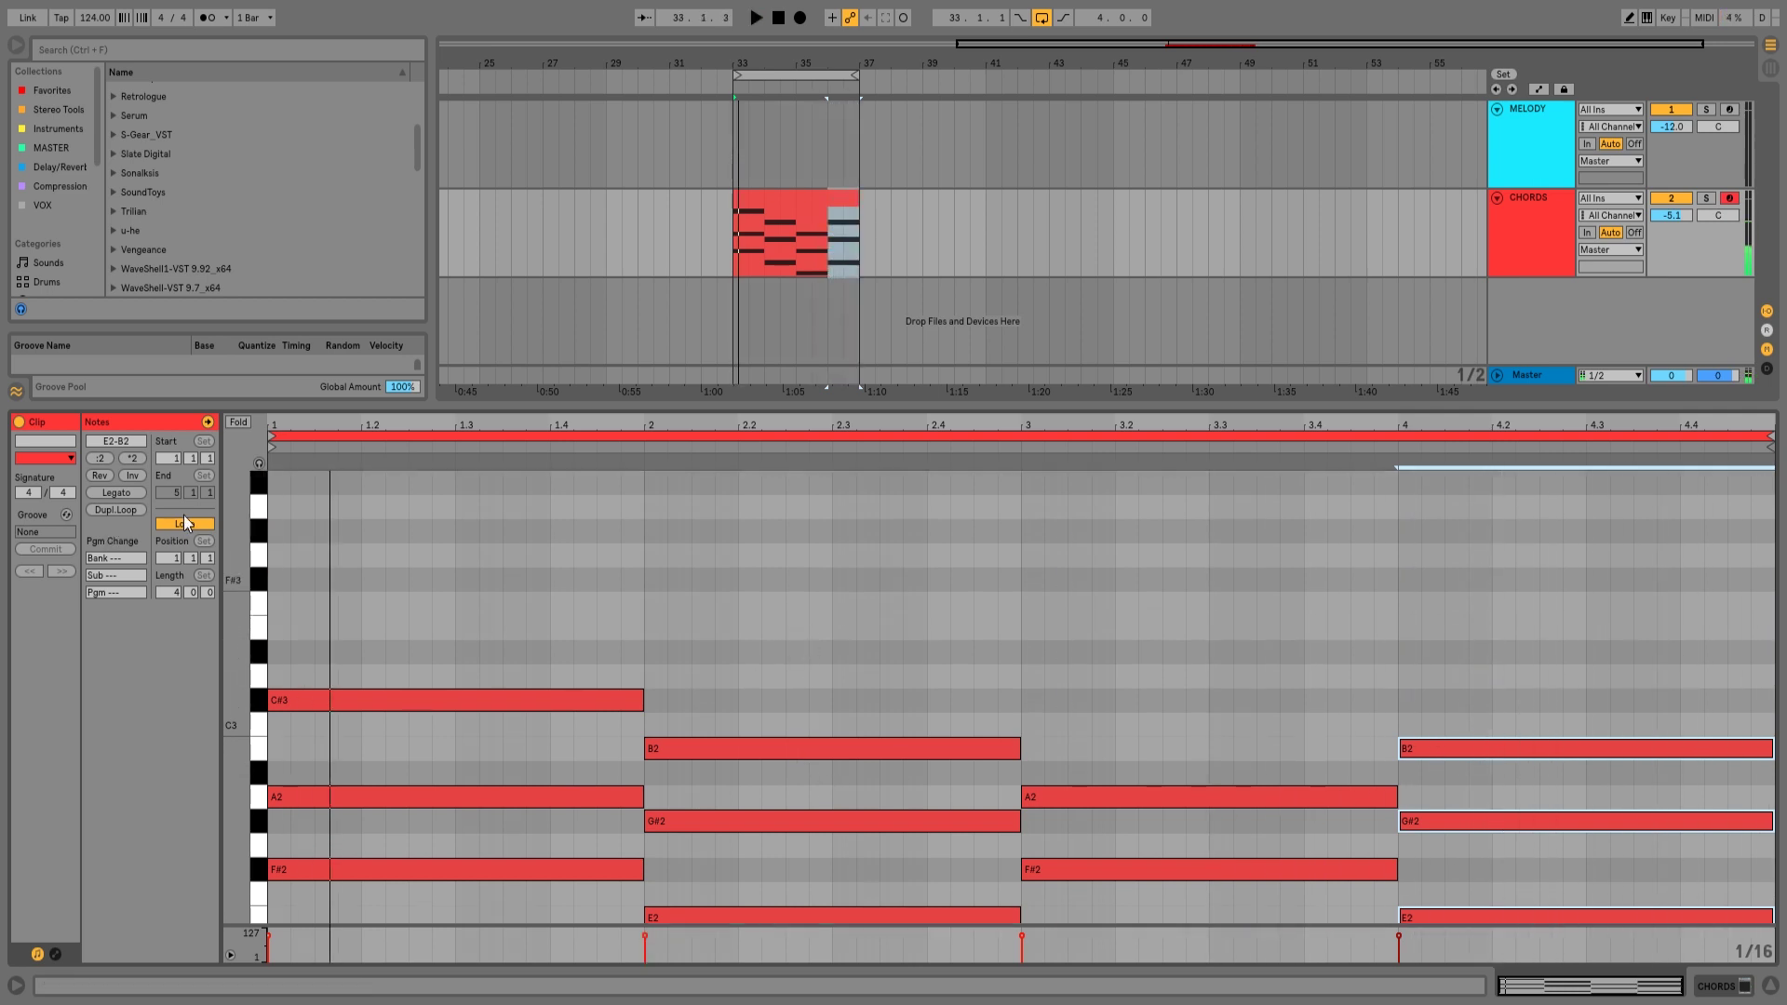
{"action": "scroll", "coordinate": [626, 614], "scroll_direction": "up", "scroll_amount": 4}
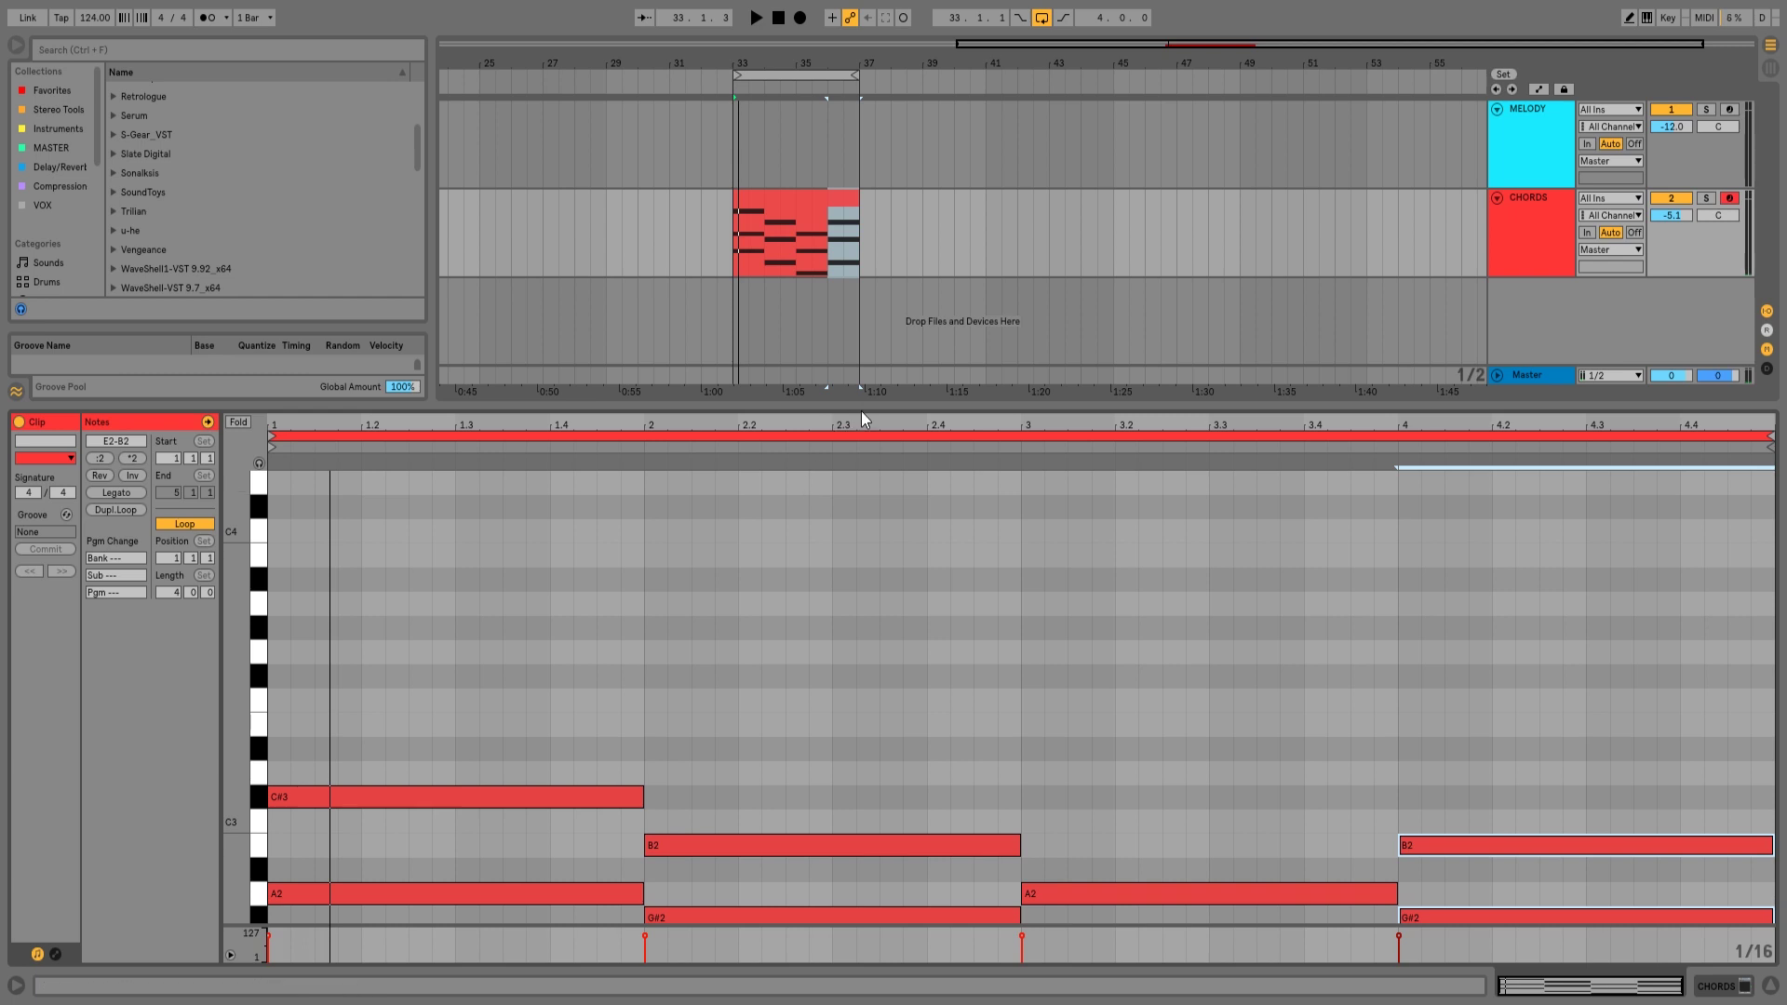
{"action": "left_click_drag", "start_coordinate": [859, 411], "coordinate": [859, 378]}
{"action": "scroll", "coordinate": [540, 550], "scroll_direction": "down", "scroll_amount": 3}
{"action": "scroll", "coordinate": [473, 582], "scroll_direction": "up", "scroll_amount": 2}
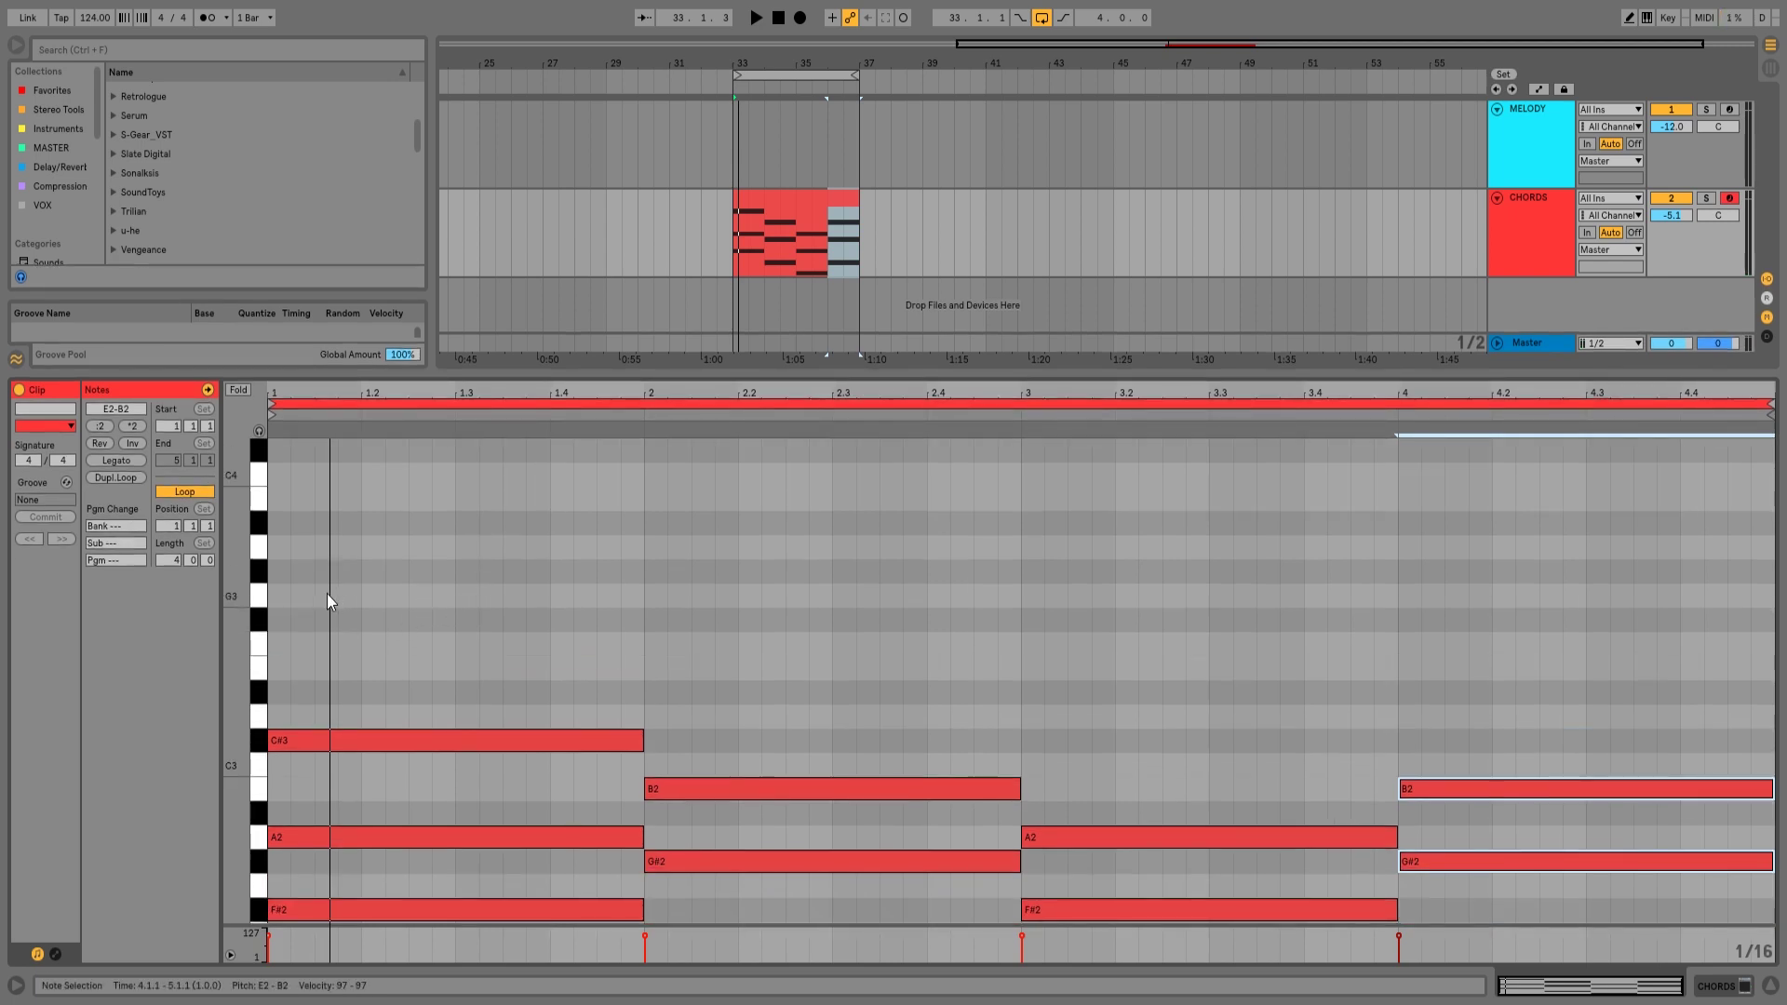
{"action": "scroll", "coordinate": [307, 610], "scroll_direction": "up", "scroll_amount": 2}
{"action": "scroll", "coordinate": [400, 708], "scroll_direction": "down", "scroll_amount": 2}
{"action": "scroll", "coordinate": [376, 700], "scroll_direction": "down", "scroll_amount": 1}
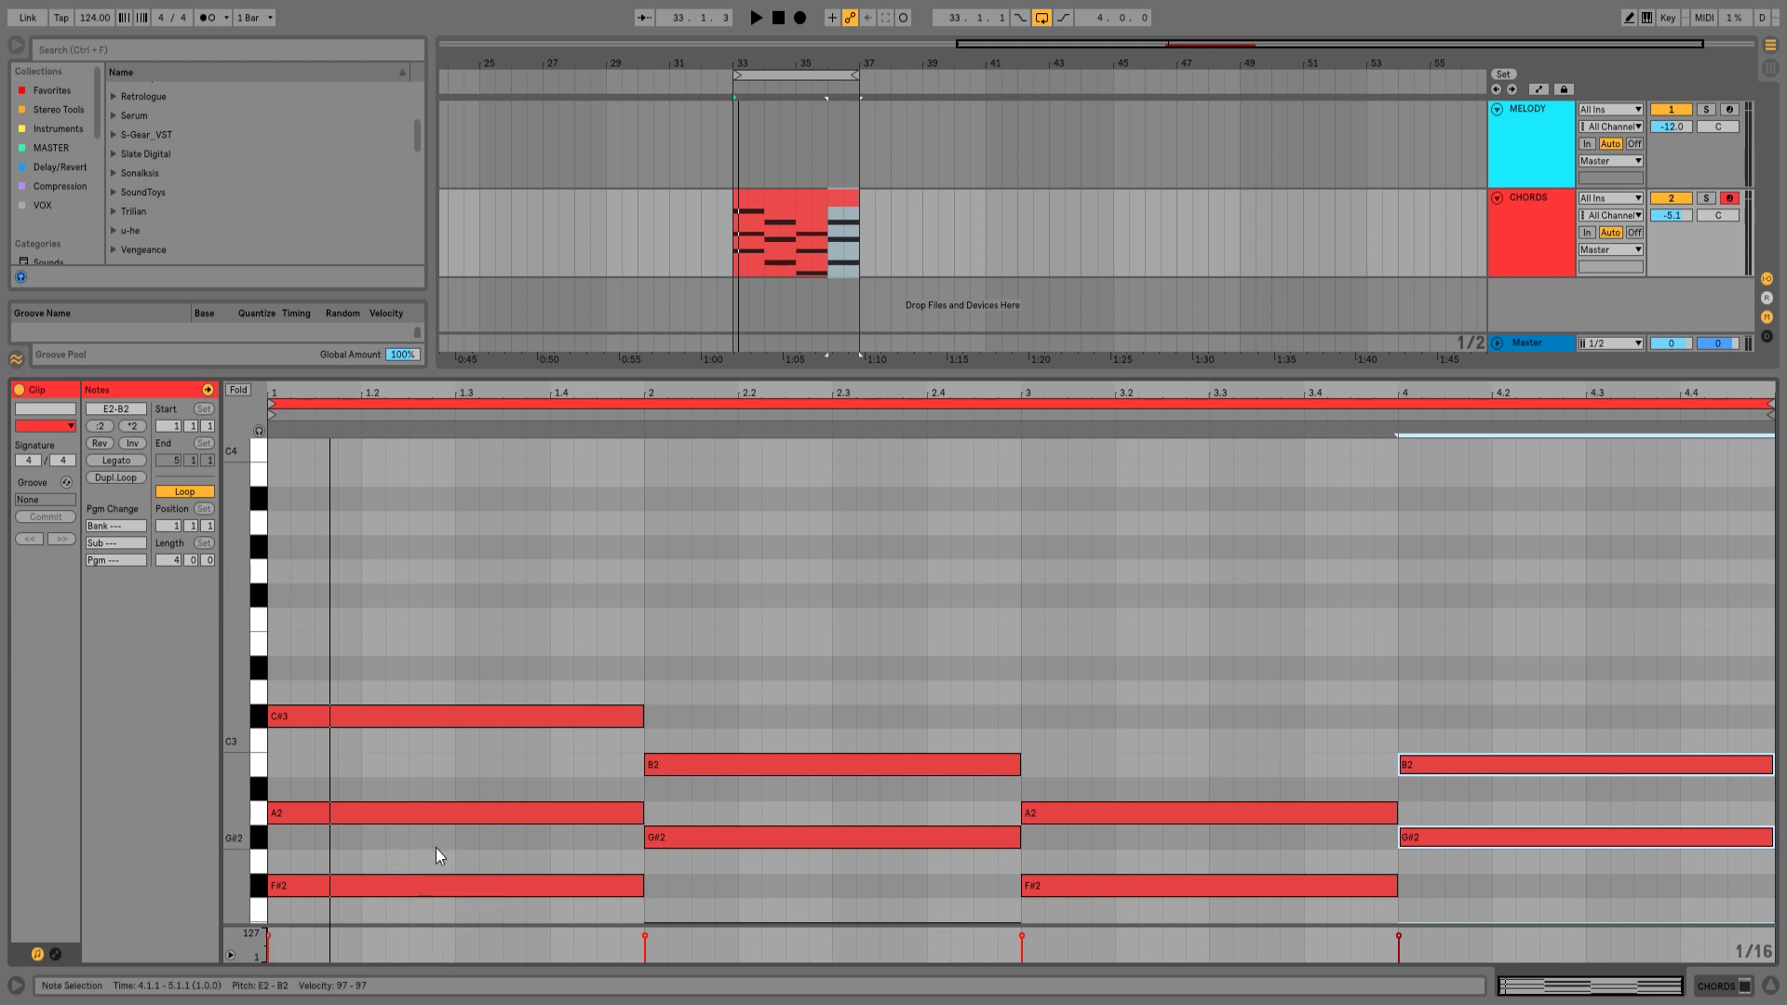
{"action": "double_click", "coordinate": [281, 525]}
{"action": "left_click_drag", "start_coordinate": [291, 524], "coordinate": [564, 532]}
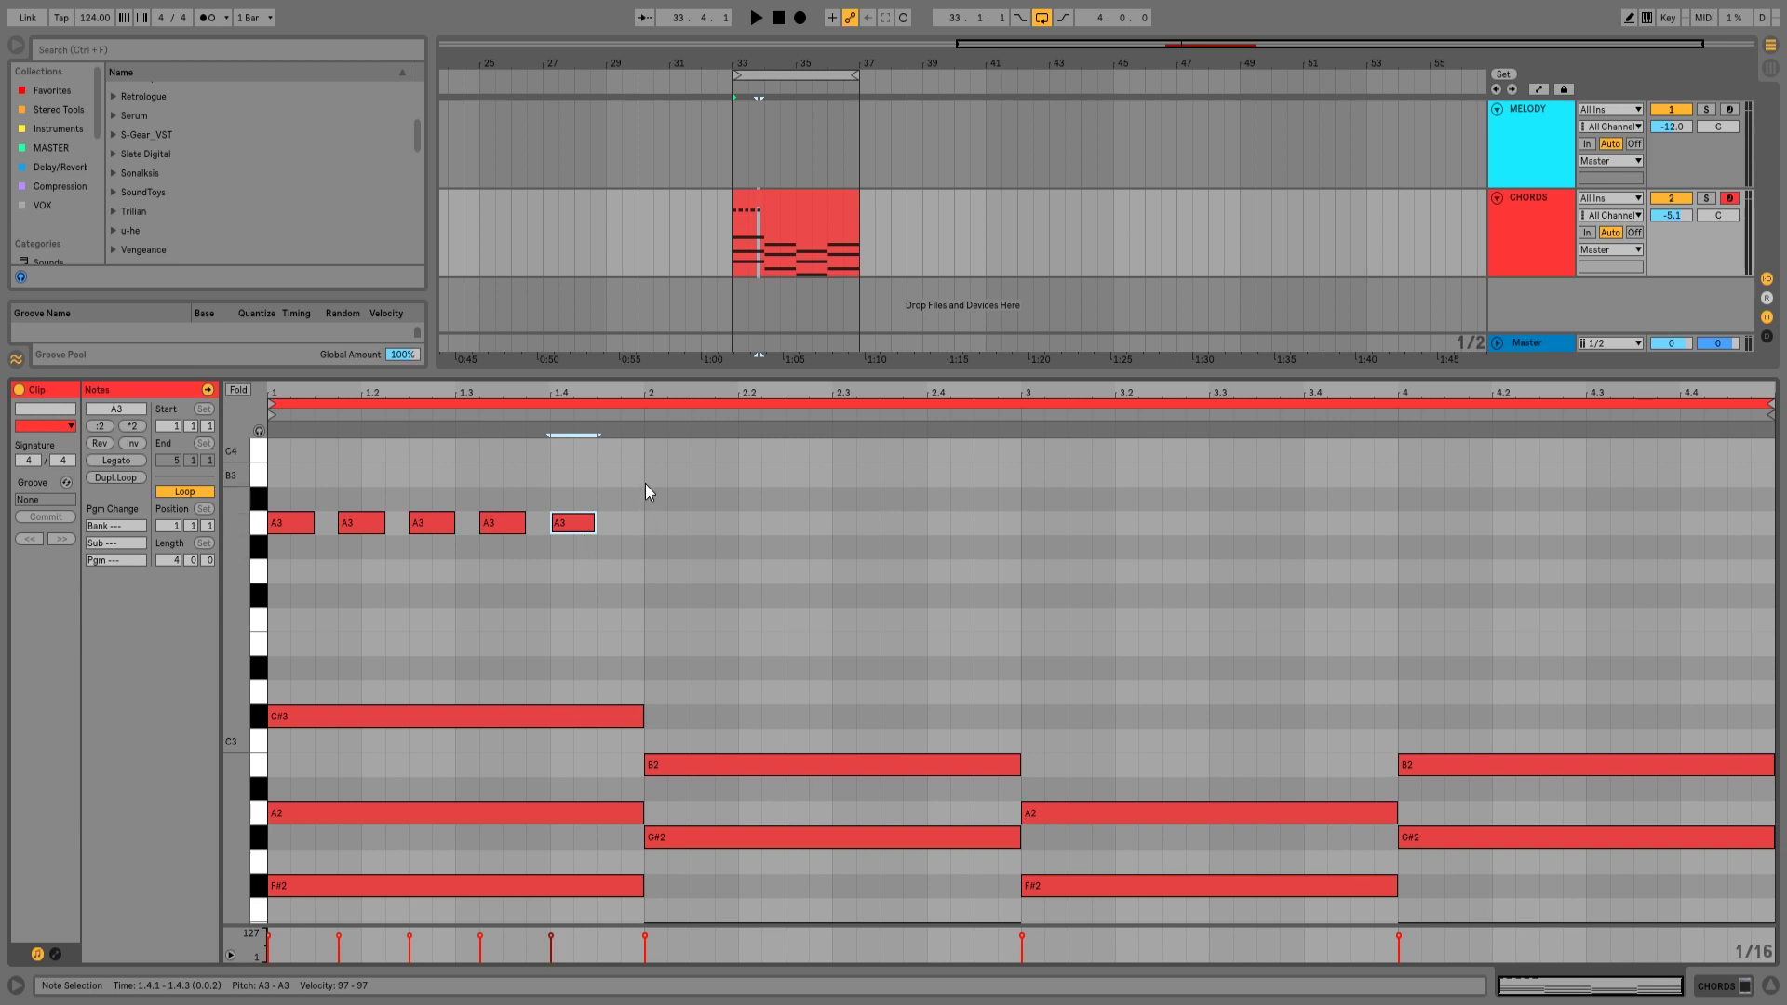
Duplicate the five-note A3 pattern from bar 1 into bars 2, 3 and 4.
{"action": "left_click_drag", "start_coordinate": [646, 484], "coordinate": [209, 622]}
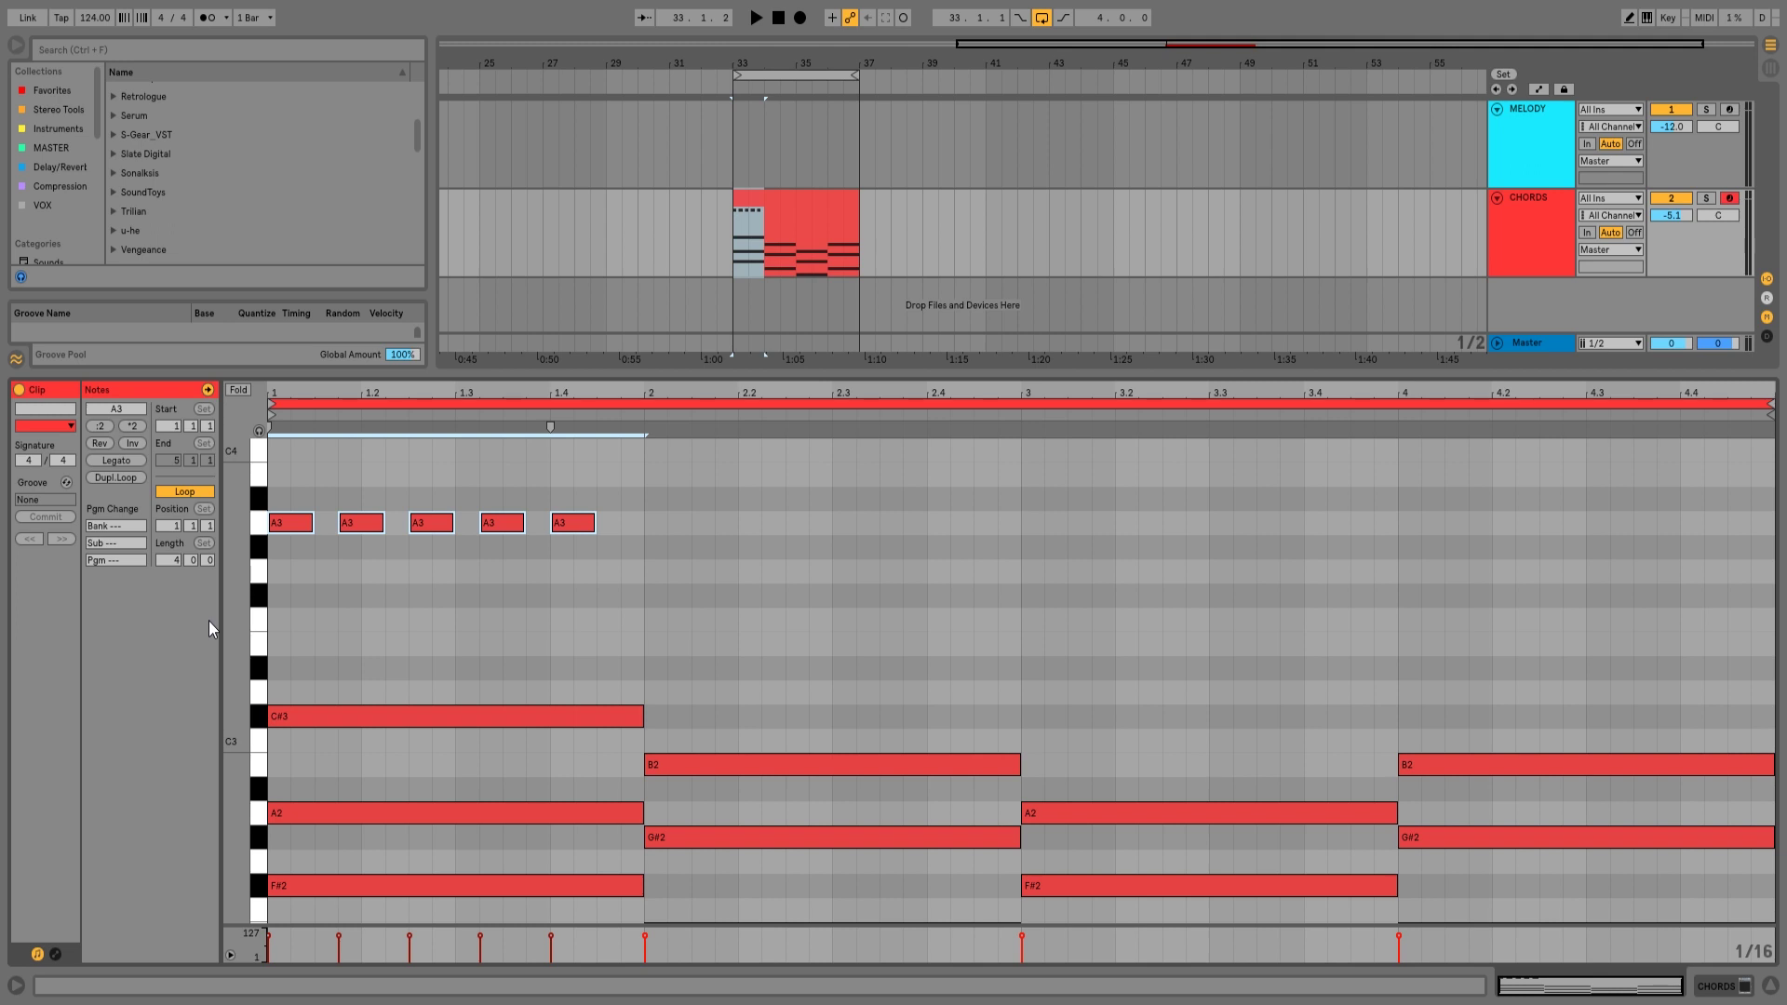
{"action": "key", "text": "ctrl+d"}
{"action": "key", "text": "ctrl+d"}
{"action": "key", "text": "ctrl+d"}
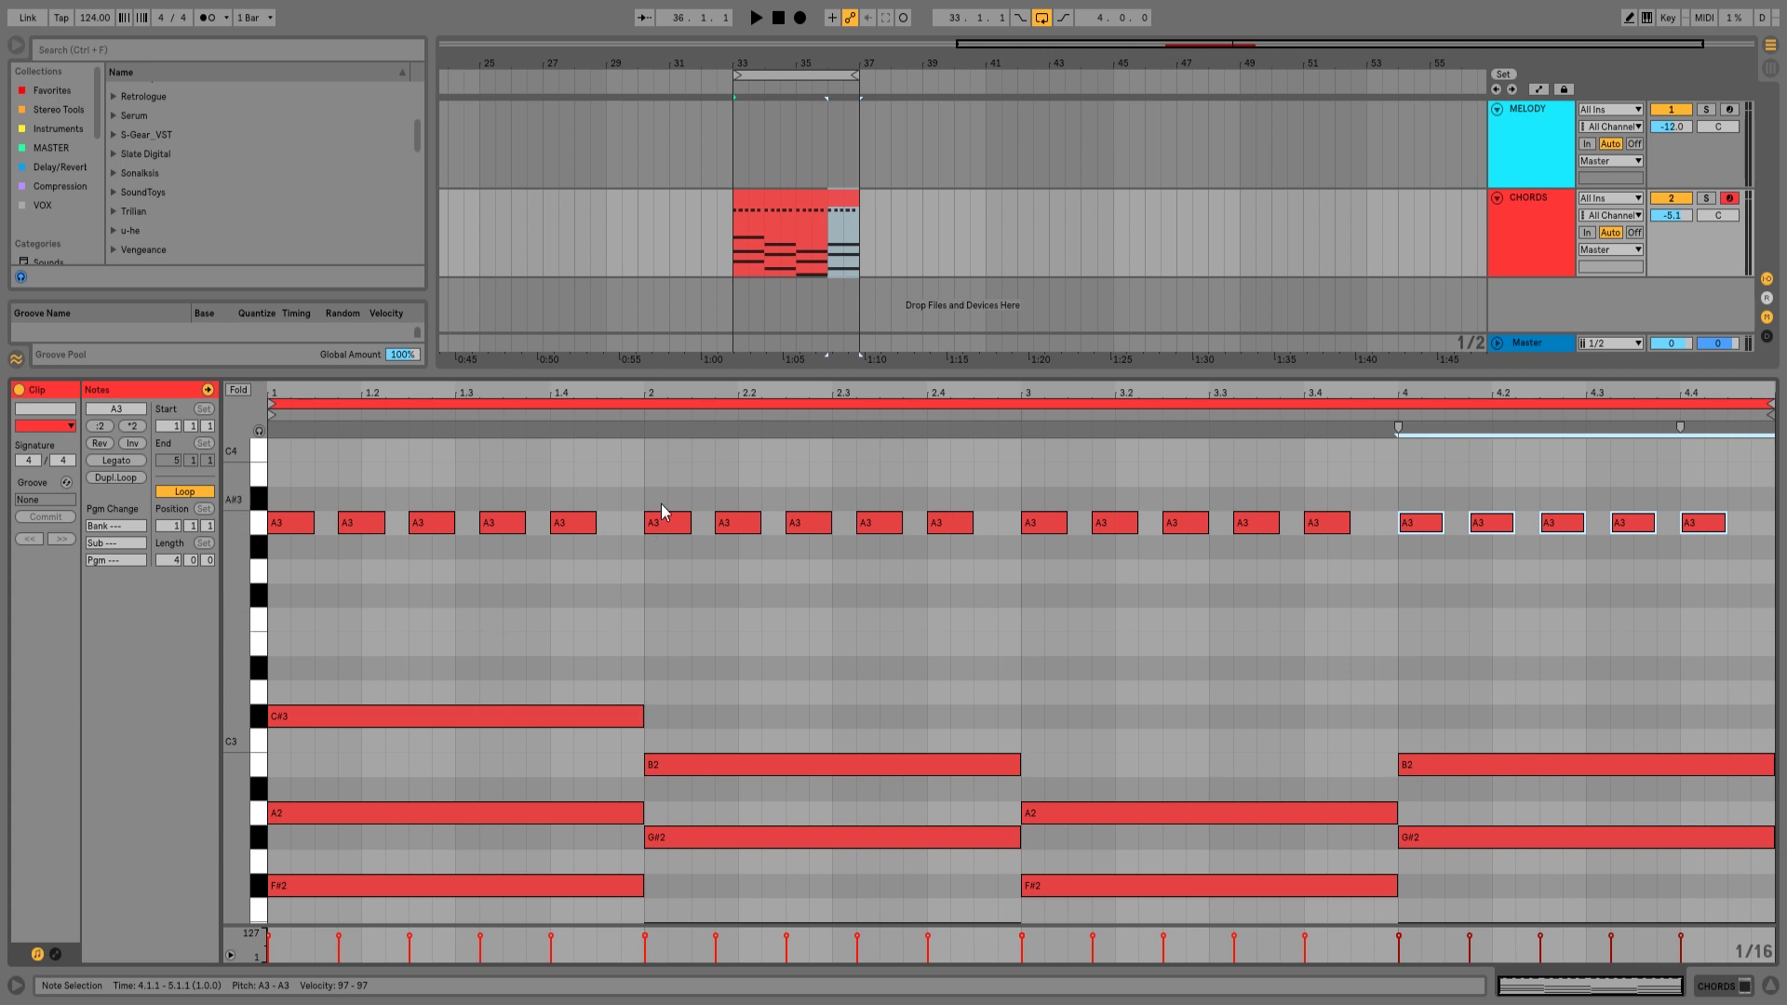
Lower the five repeated A3 notes in bar 2 by one semitone to G#3.
{"action": "left_click_drag", "start_coordinate": [666, 484], "coordinate": [1000, 571]}
{"action": "scroll", "coordinate": [411, 686], "scroll_direction": "down", "scroll_amount": 2}
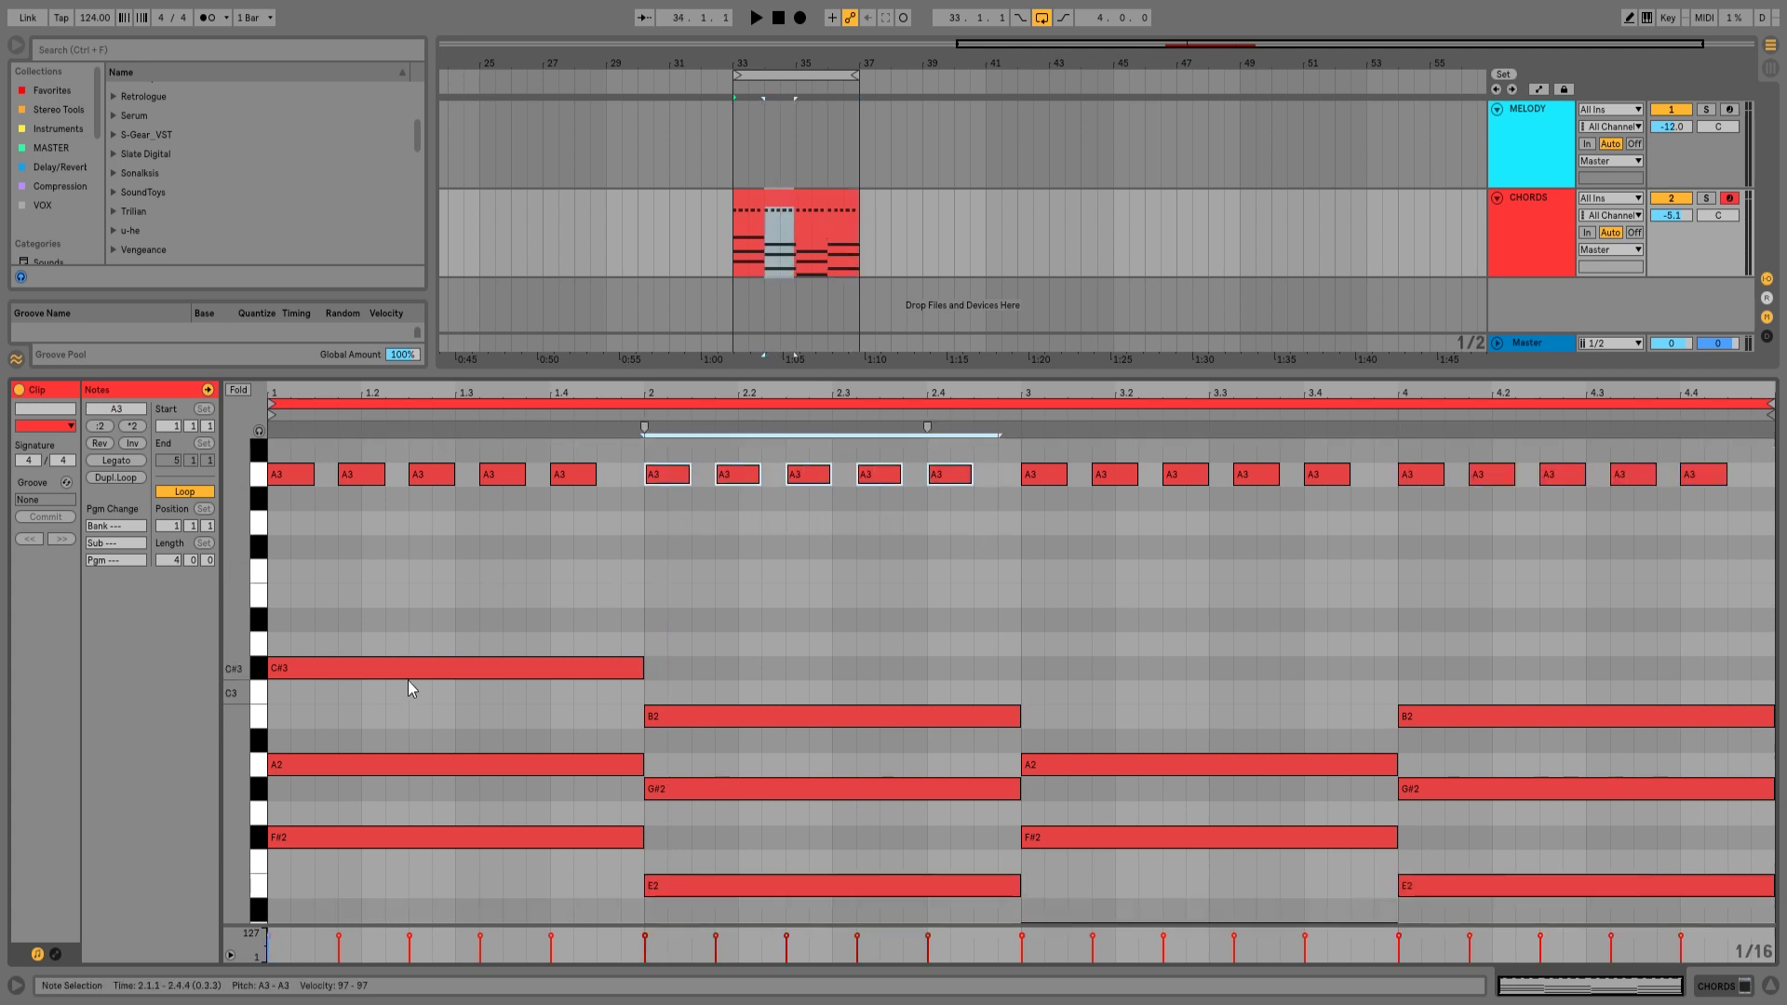
{"action": "scroll", "coordinate": [679, 680], "scroll_direction": "up", "scroll_amount": 2}
{"action": "key", "text": "Down"}
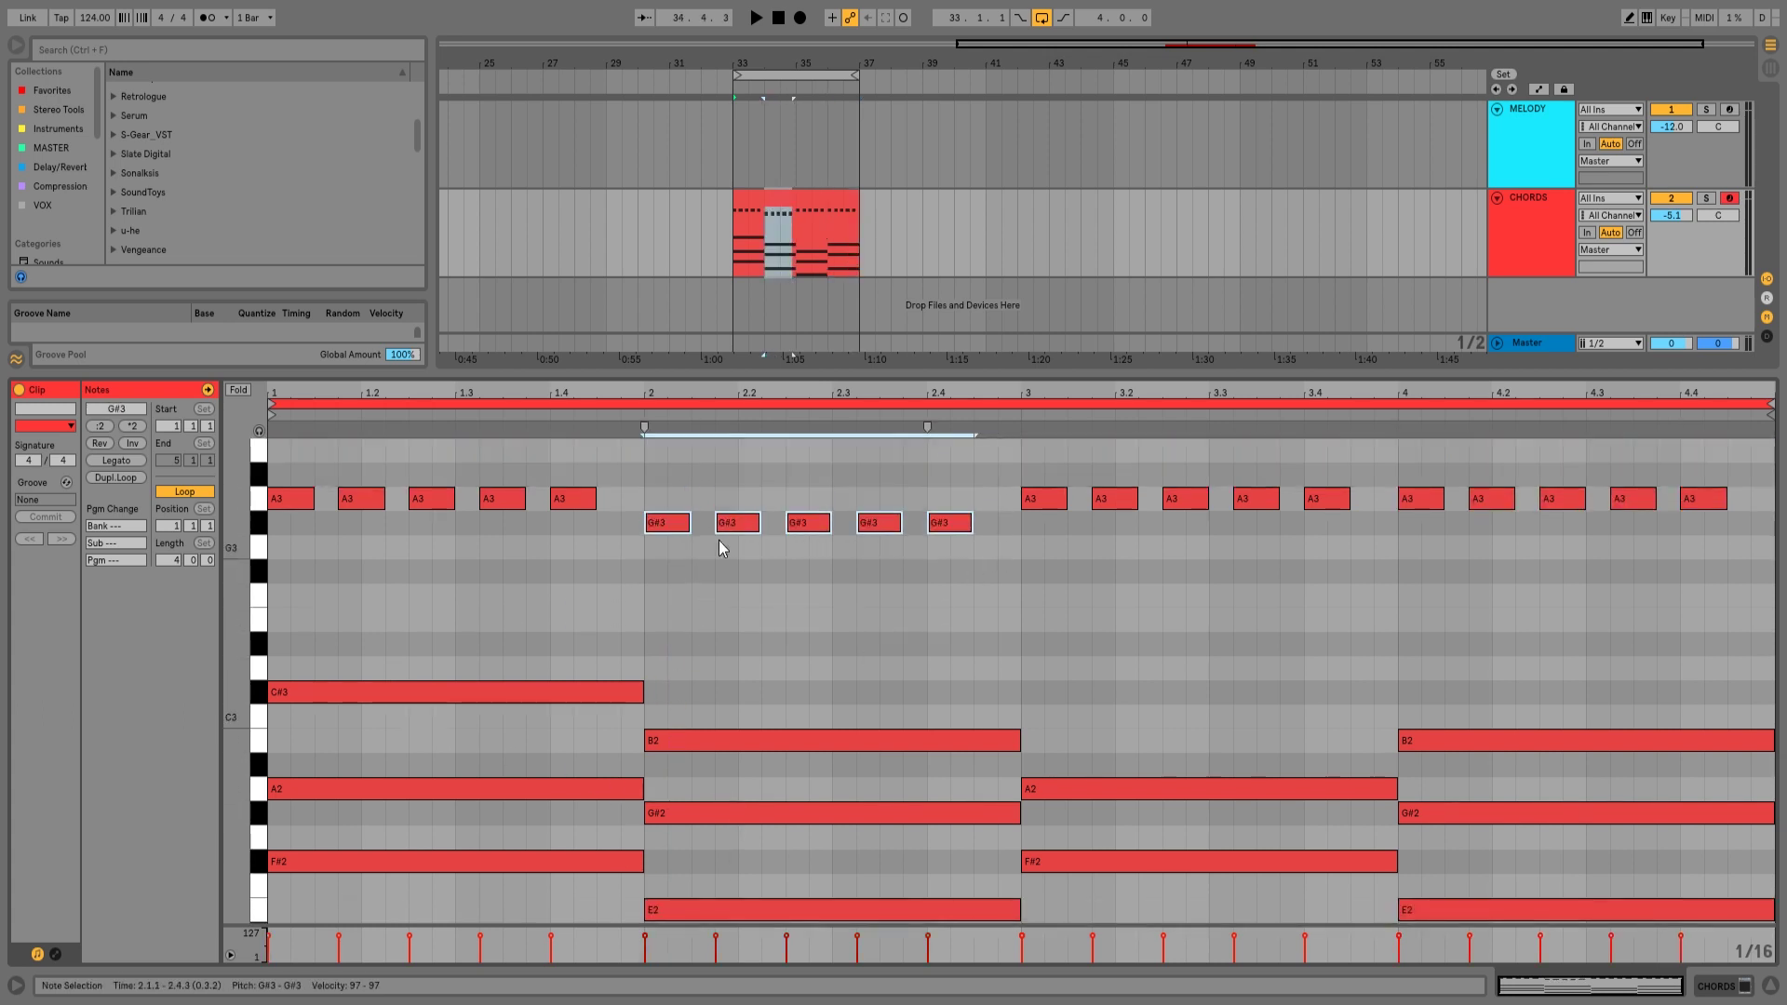
Lower the five repeated A3 notes in bar 3 by three semitones to F#3.
{"action": "scroll", "coordinate": [782, 726], "scroll_direction": "down", "scroll_amount": 3}
{"action": "scroll", "coordinate": [1152, 729], "scroll_direction": "up", "scroll_amount": 3}
{"action": "left_click_drag", "start_coordinate": [1036, 459], "coordinate": [1365, 568]}
{"action": "scroll", "coordinate": [1108, 652], "scroll_direction": "down", "scroll_amount": 2}
{"action": "key", "text": "Down"}
{"action": "key", "text": "Down"}
{"action": "key", "text": "Down"}
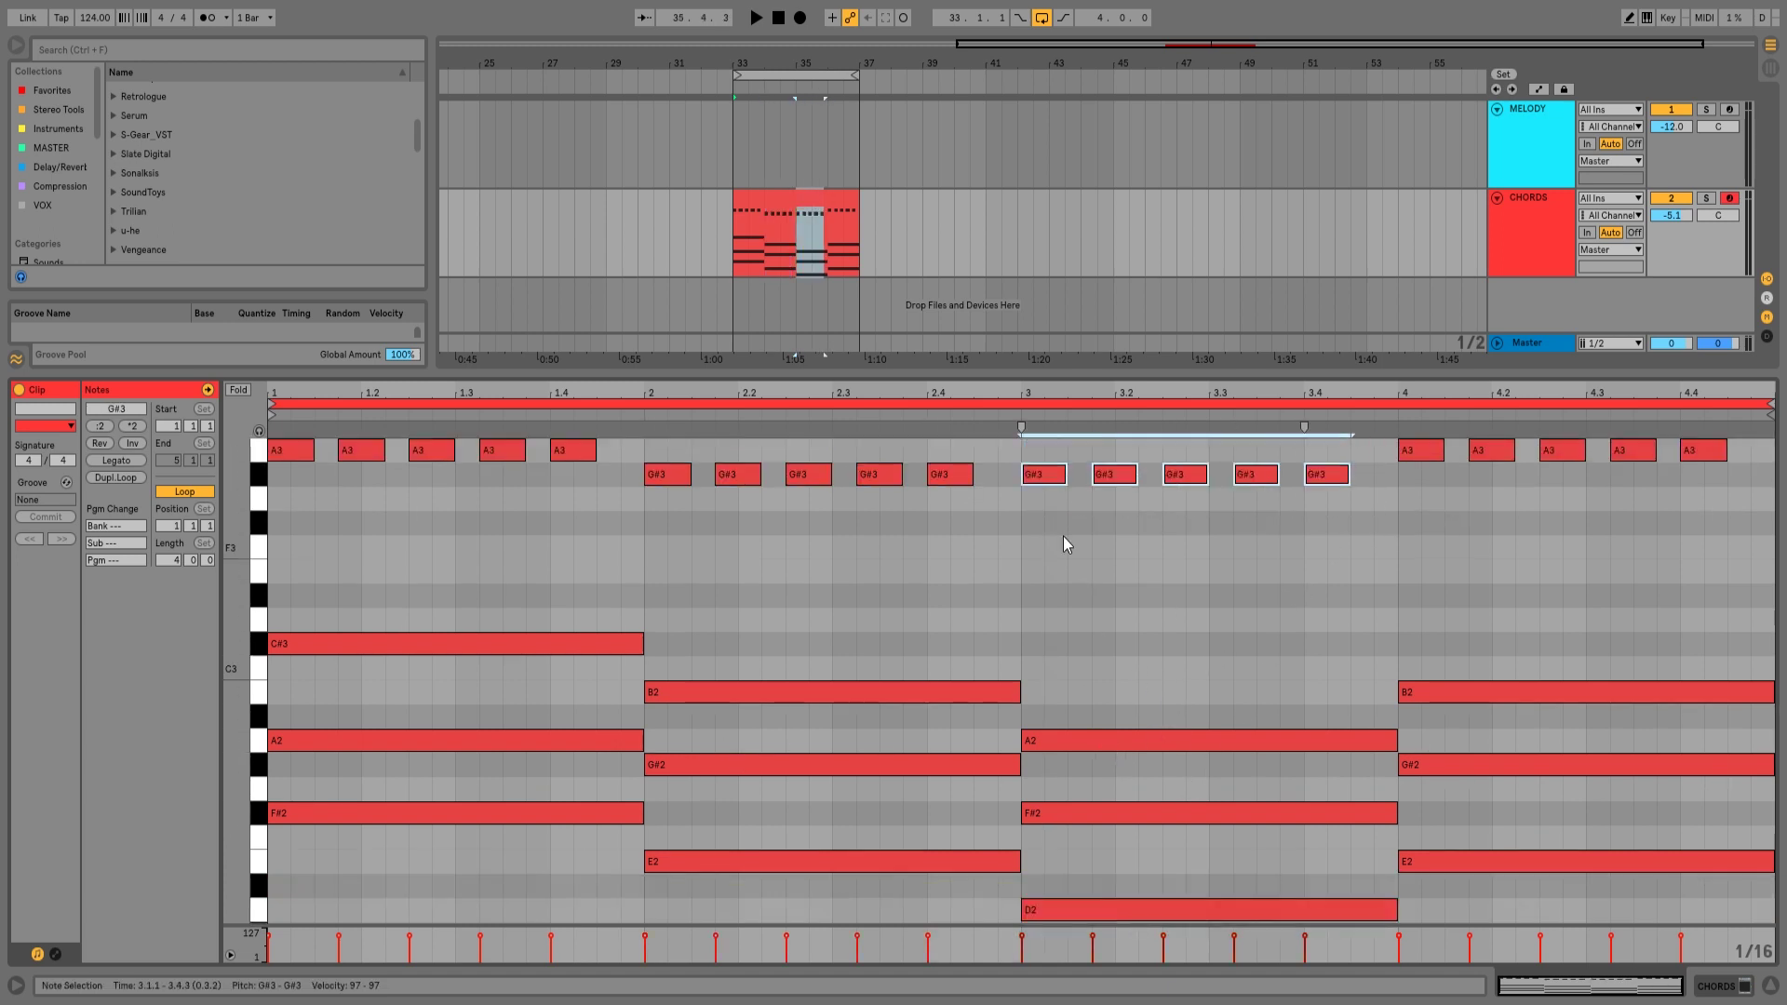
{"action": "scroll", "coordinate": [1238, 587], "scroll_direction": "down", "scroll_amount": 1}
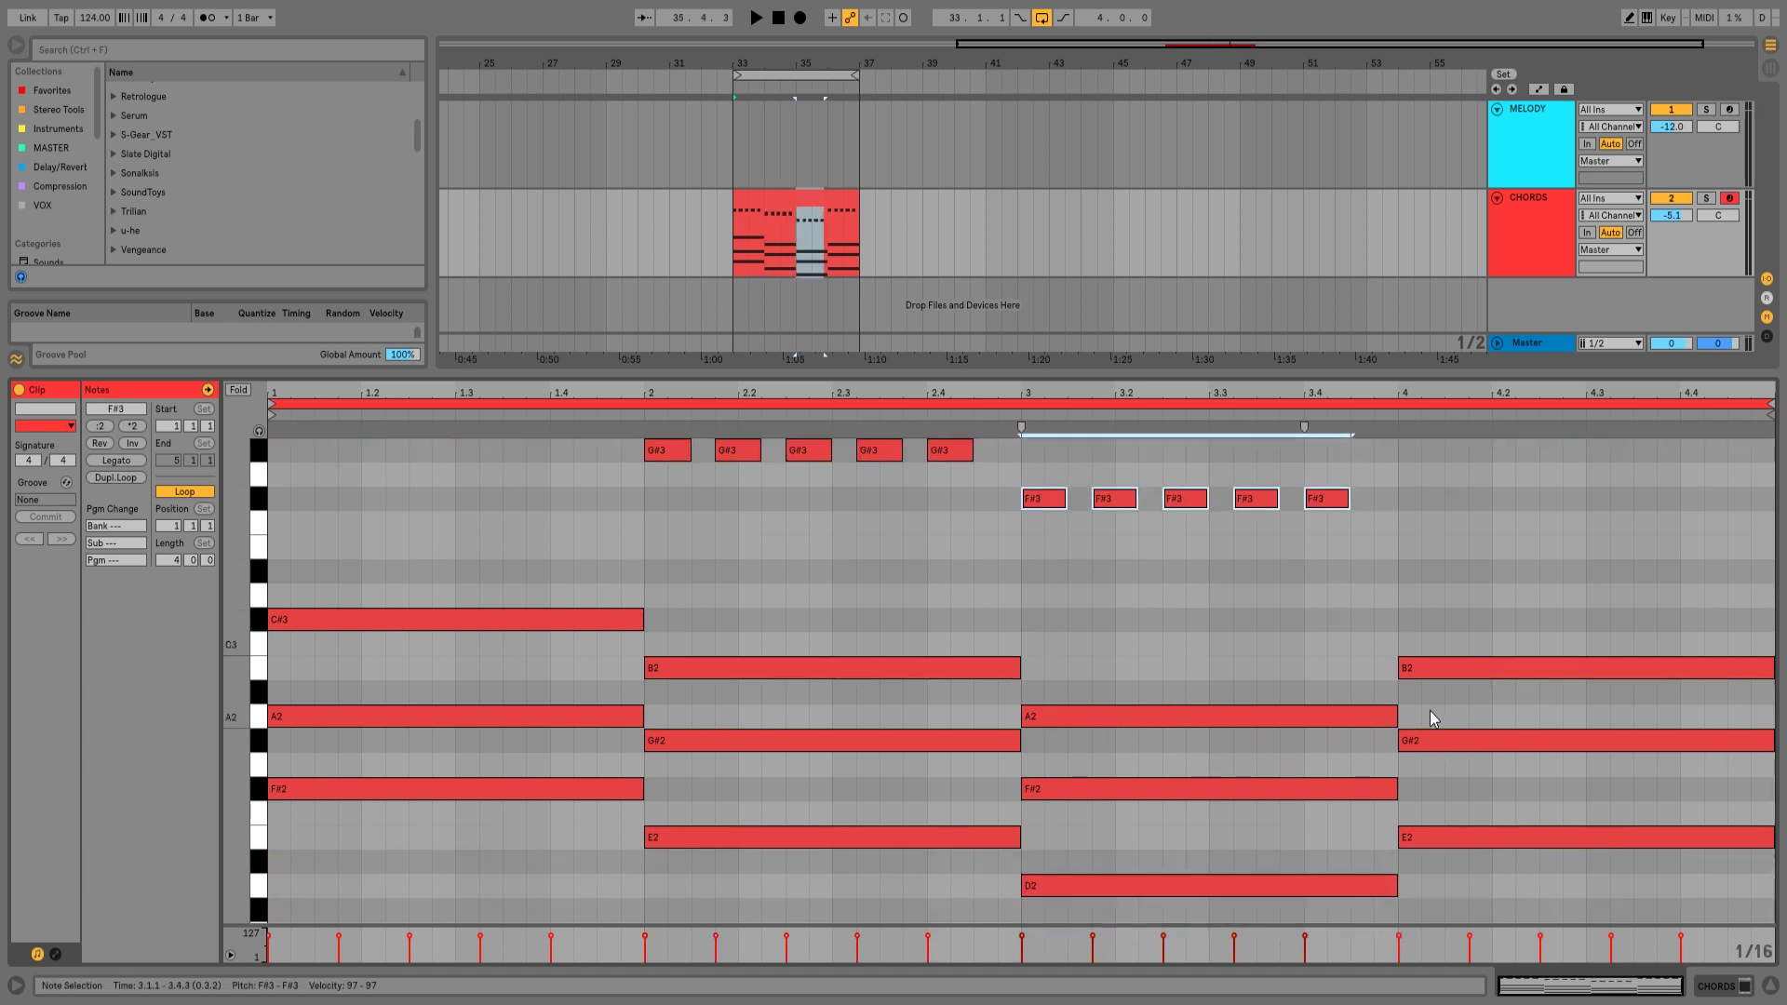
Raise the five repeated A3 notes in bar 4 by two semitones to B3 and play the loop.
{"action": "scroll", "coordinate": [1436, 658], "scroll_direction": "up", "scroll_amount": 4}
{"action": "left_click_drag", "start_coordinate": [1408, 525], "coordinate": [1698, 639]}
{"action": "key", "text": "Up"}
{"action": "key", "text": "Up"}
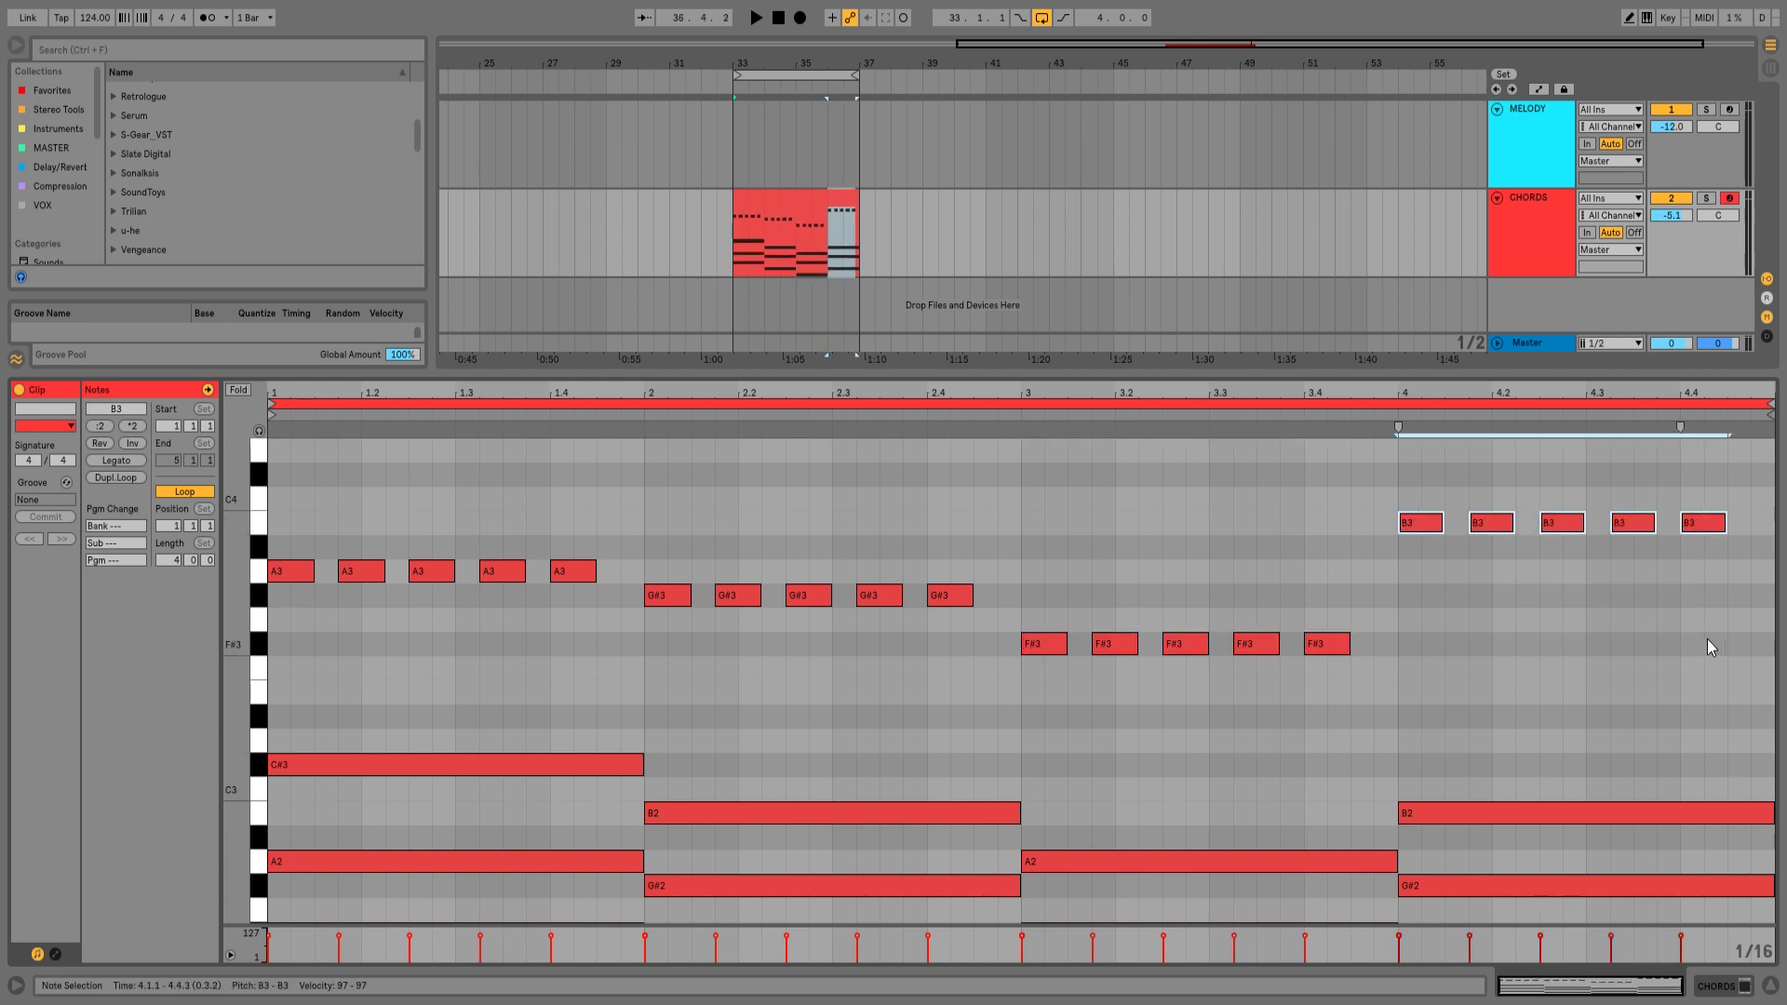
{"action": "key", "text": "space"}
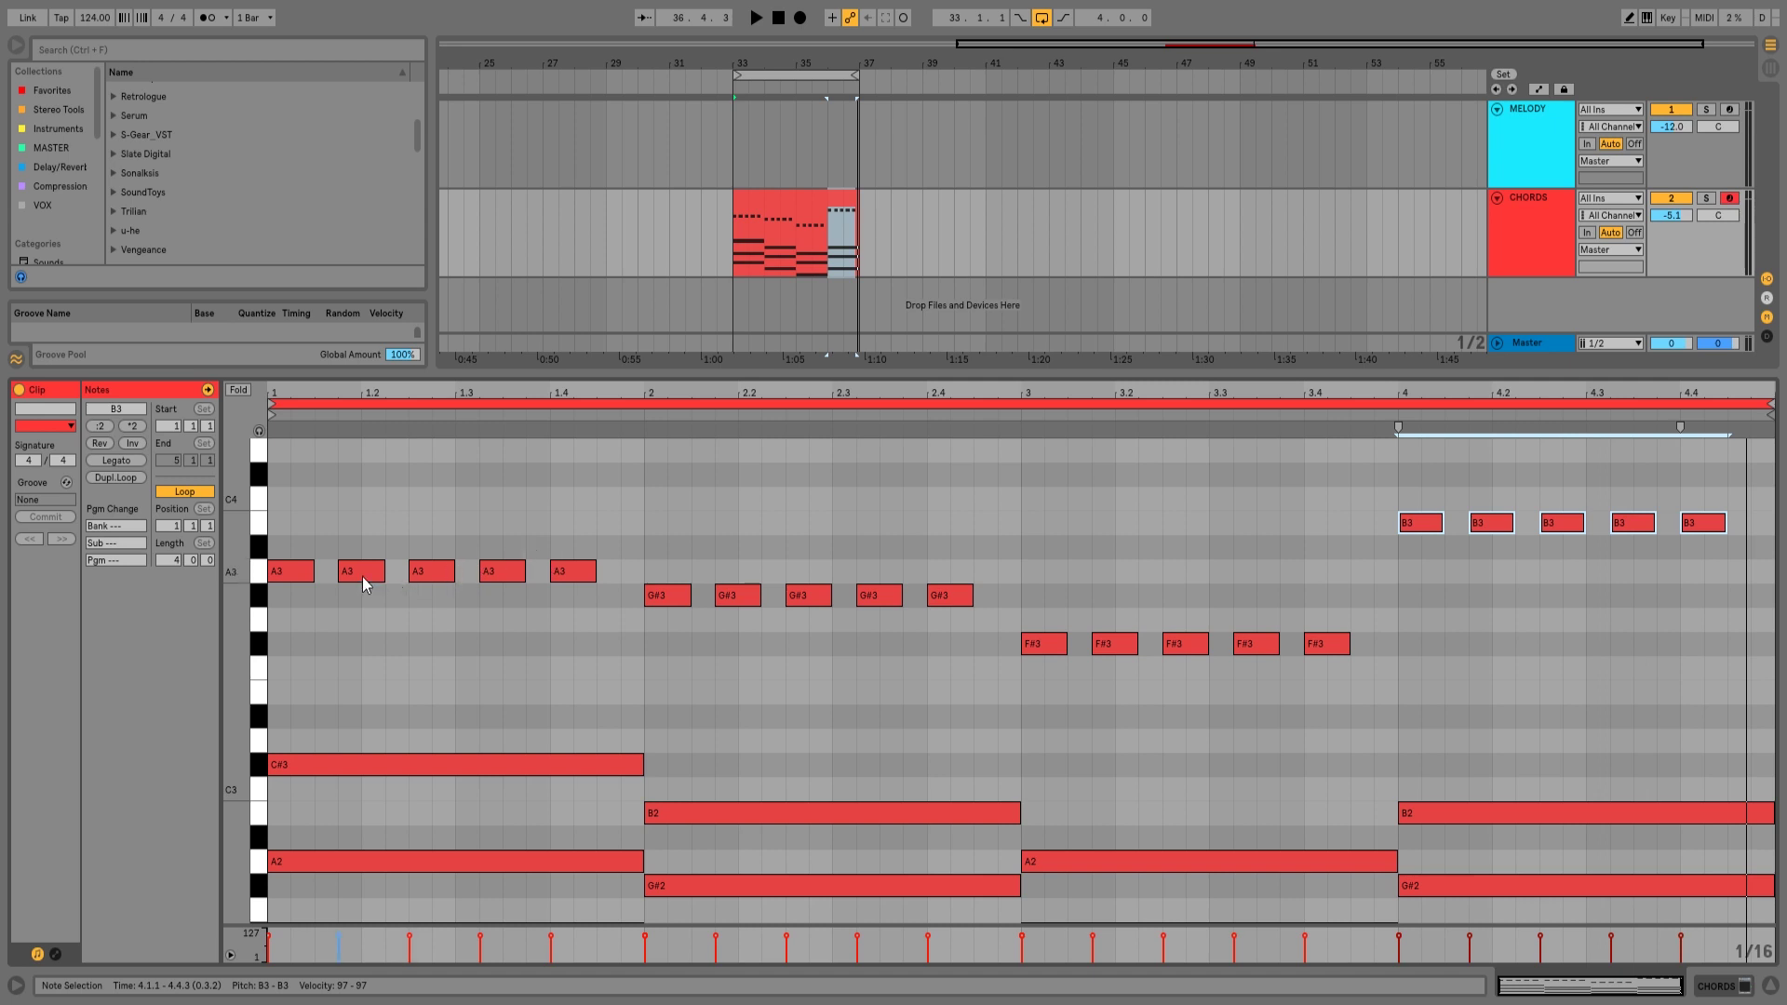
Raise the third melody note in bar 1 by four semitones to C#4.
{"action": "left_click", "coordinate": [389, 639]}
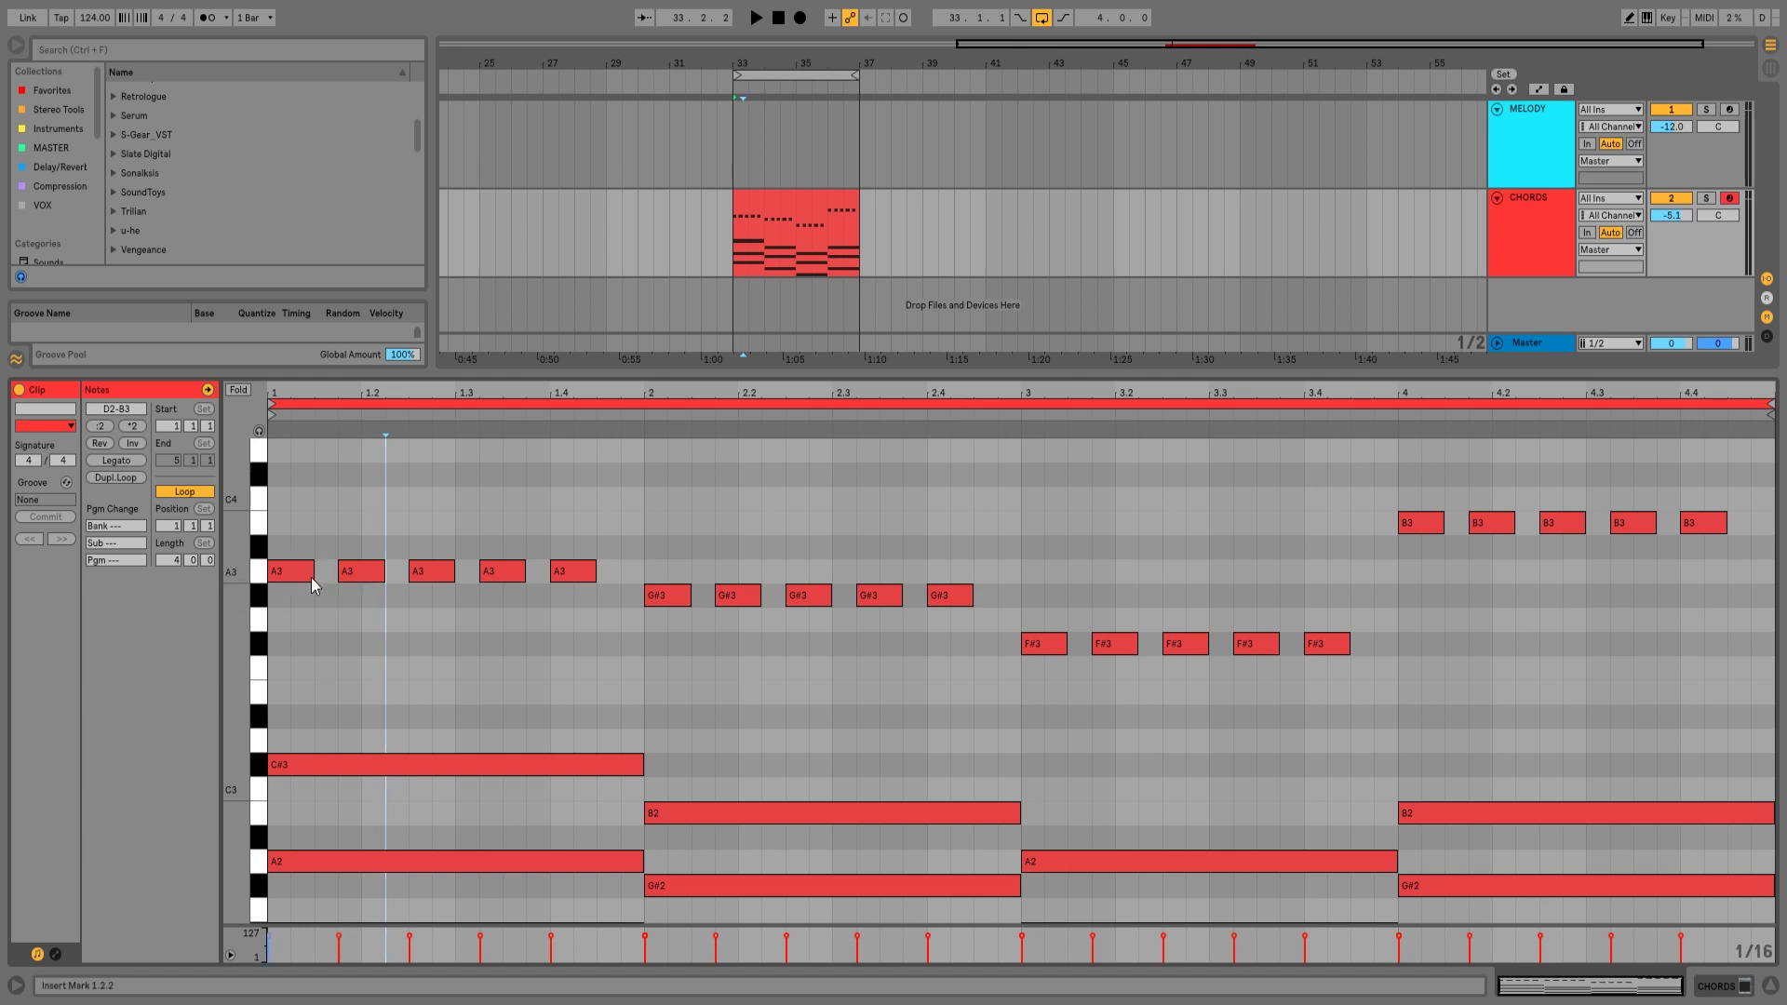
{"action": "left_click", "coordinate": [431, 577]}
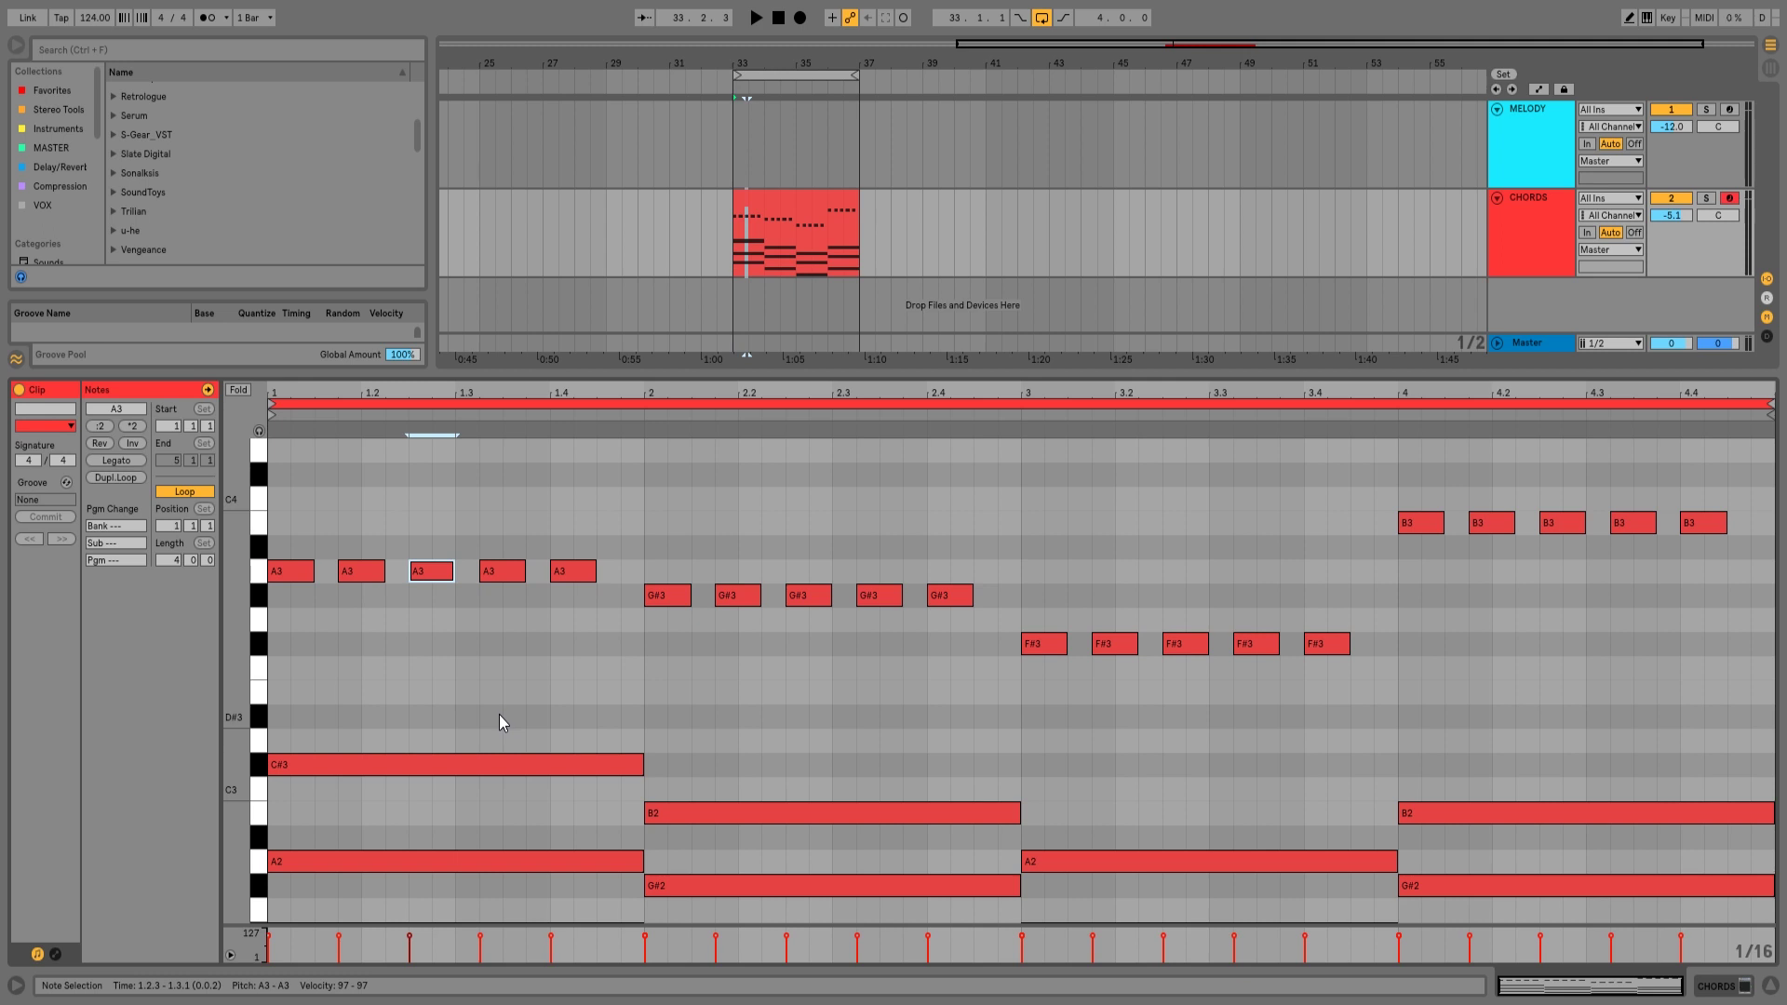
{"action": "key", "text": "space"}
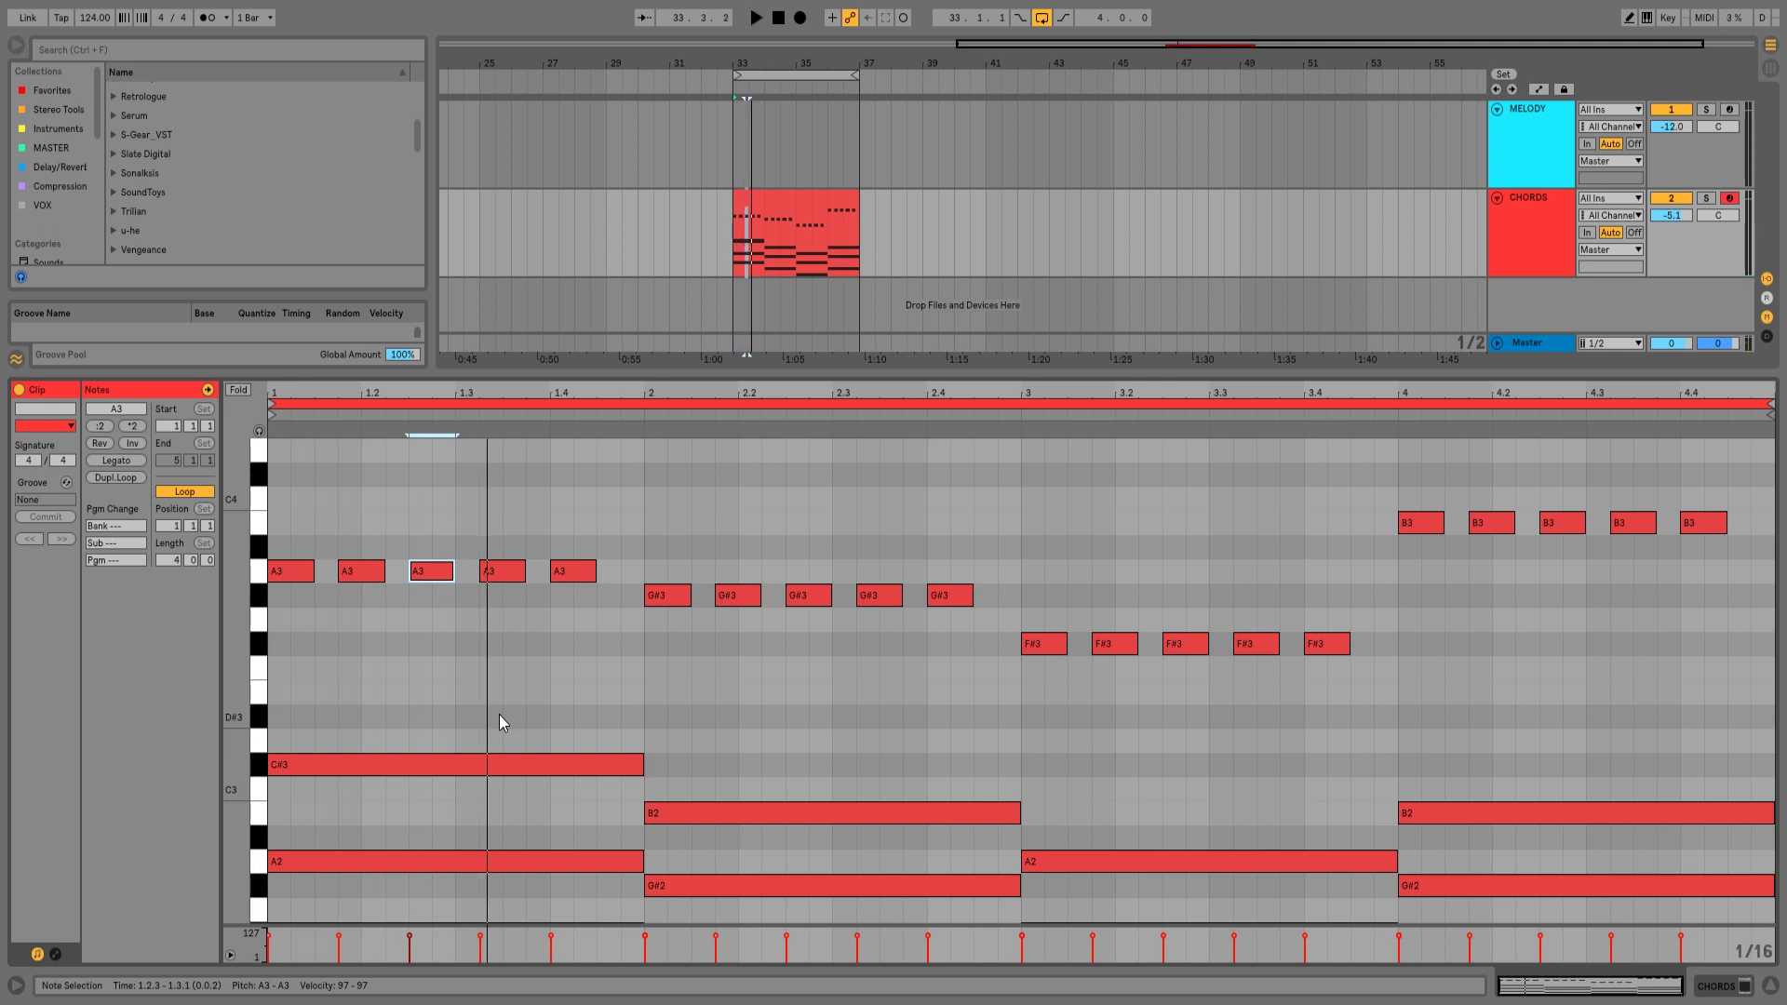
{"action": "key", "text": "Up"}
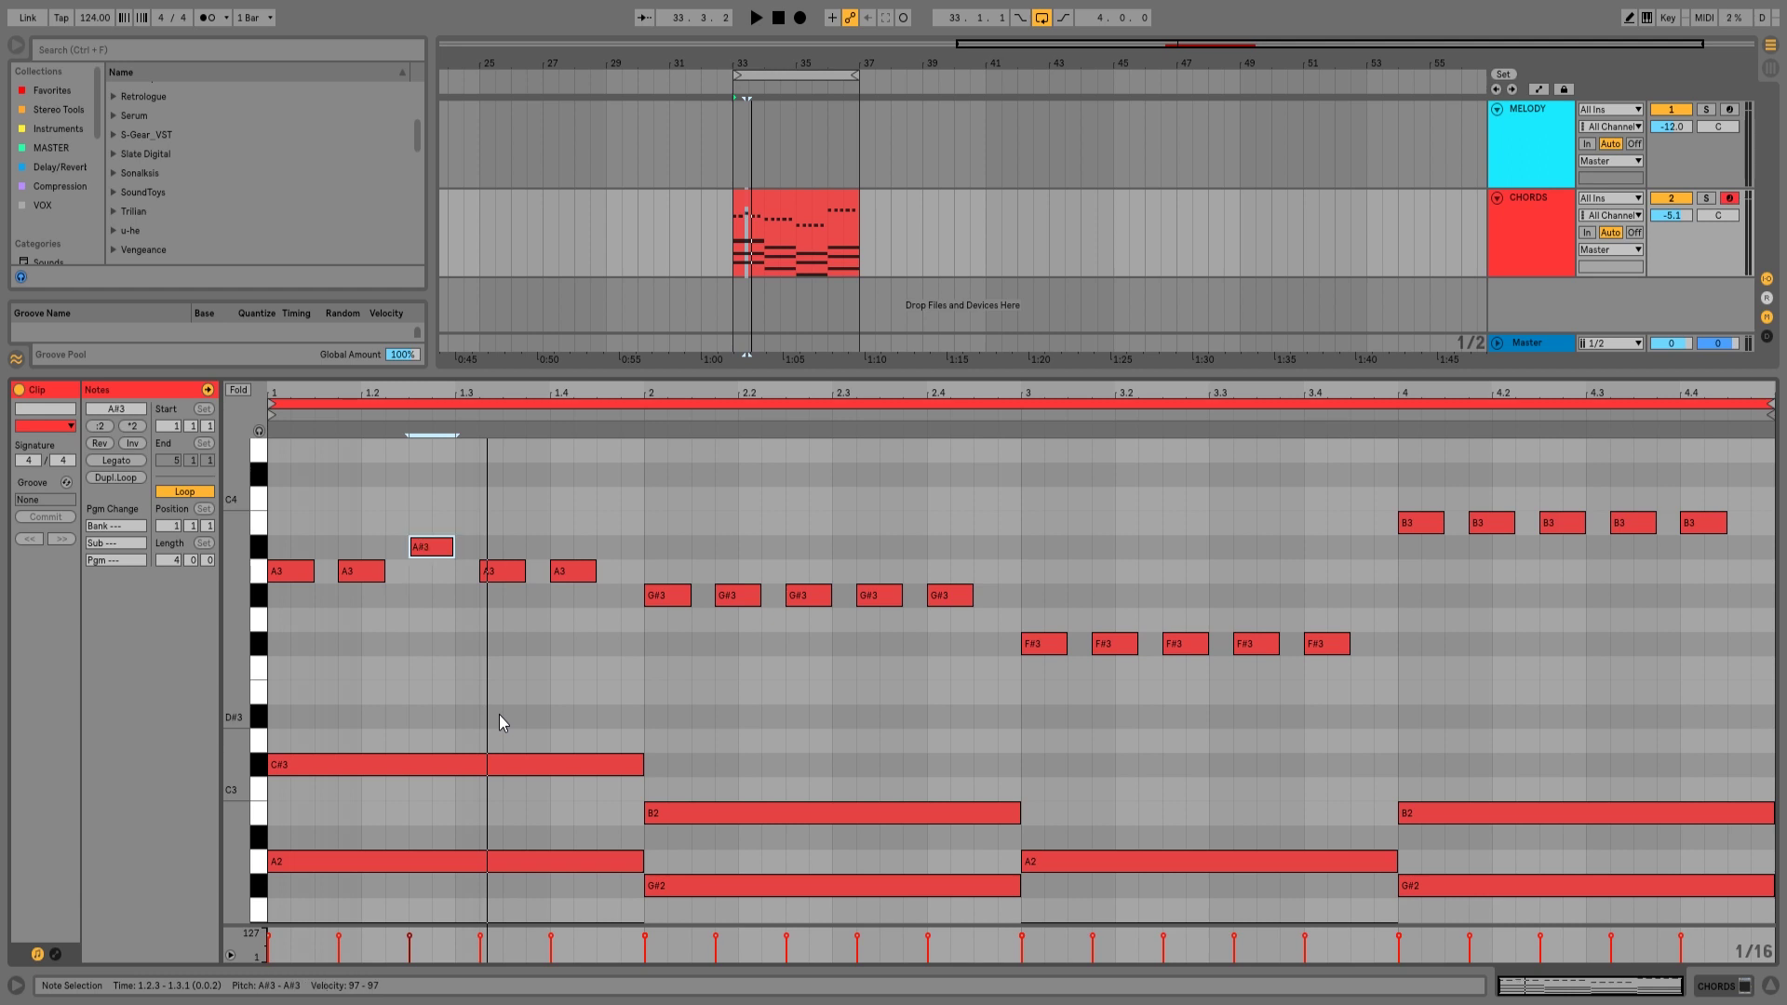
{"action": "key", "text": "Up"}
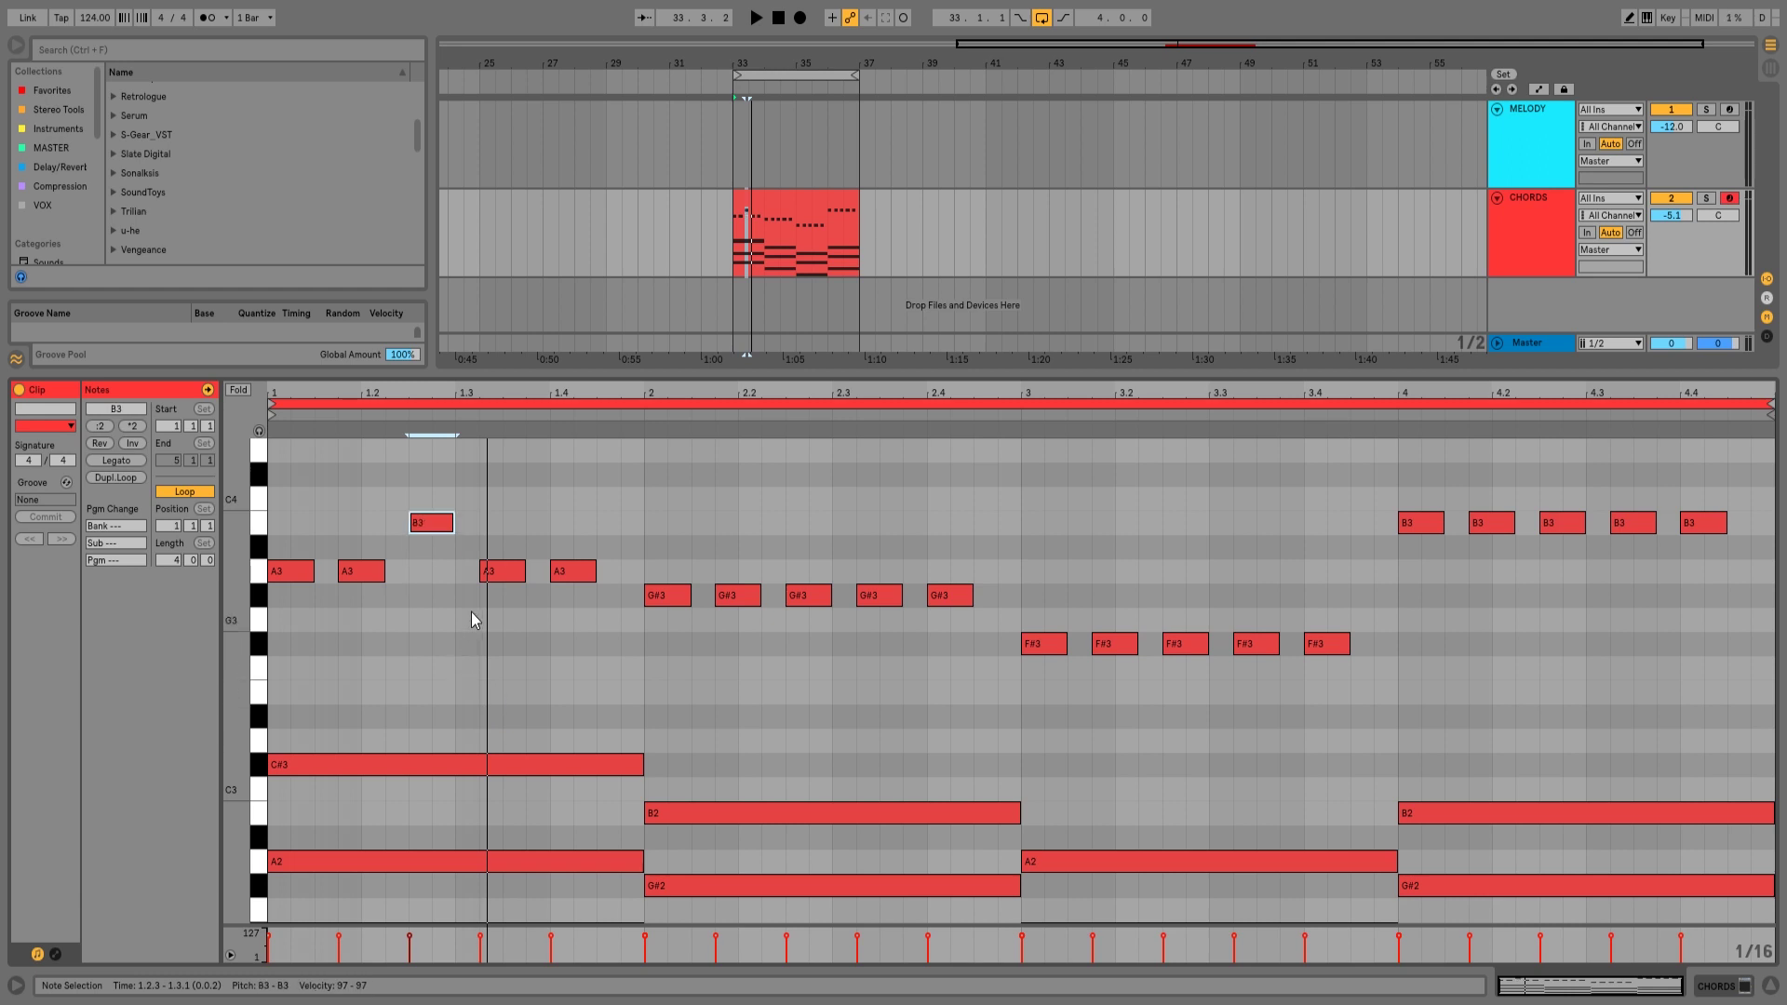
{"action": "key", "text": "space"}
{"action": "key", "text": "space"}
{"action": "key", "text": "Up"}
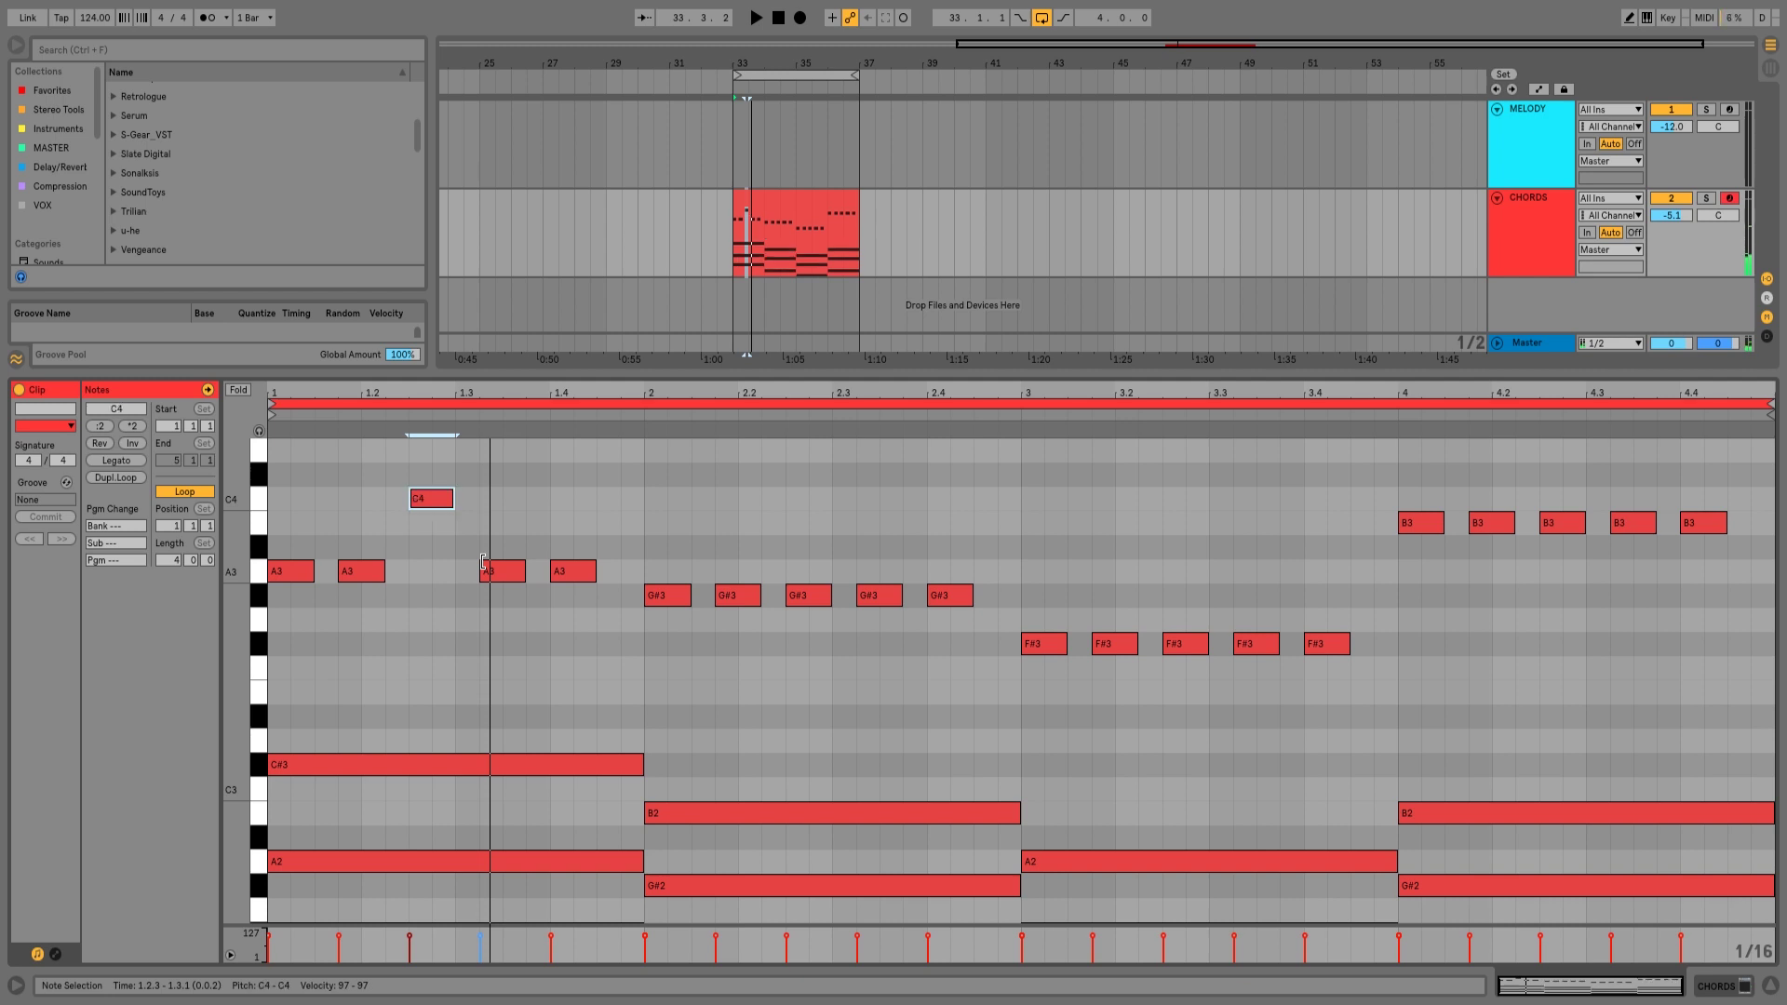
{"action": "key", "text": "Up"}
Raise the fourth melody note in bar 1 to C#4 and play back the result.
{"action": "left_click", "coordinate": [506, 571]}
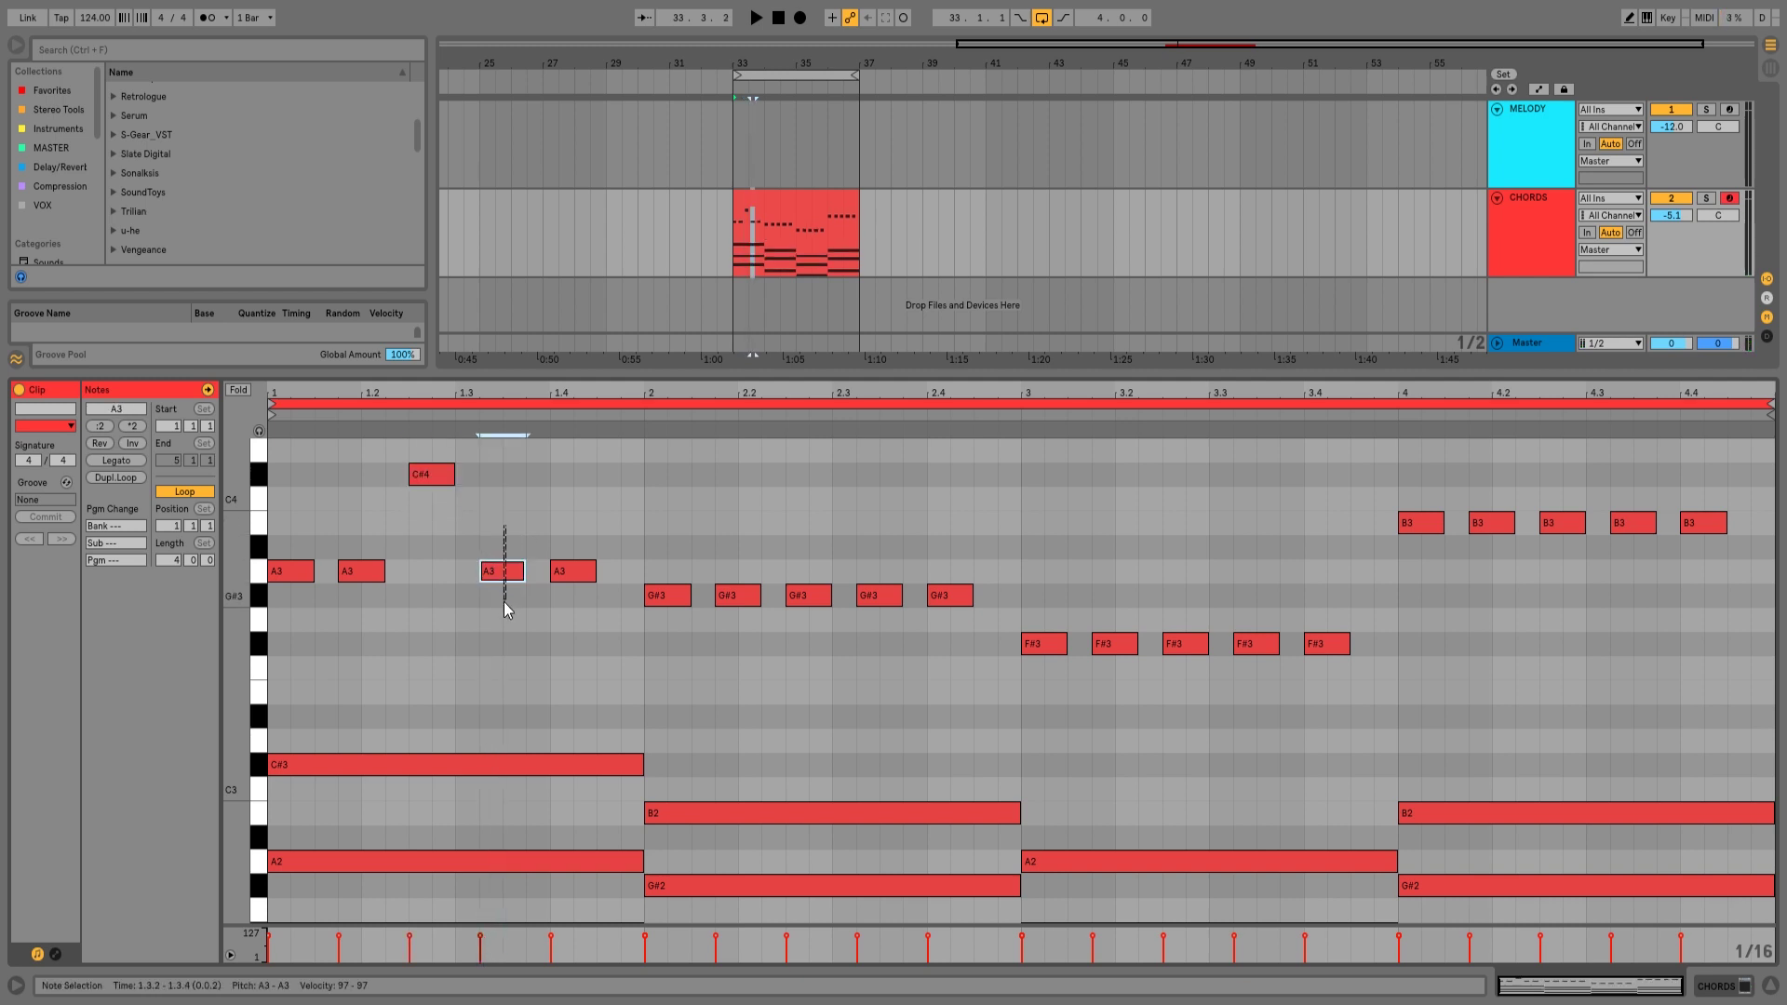
{"action": "key", "text": "Up"}
{"action": "key", "text": "Up"}
{"action": "key", "text": "Up"}
{"action": "key", "text": "Up"}
{"action": "key", "text": "space"}
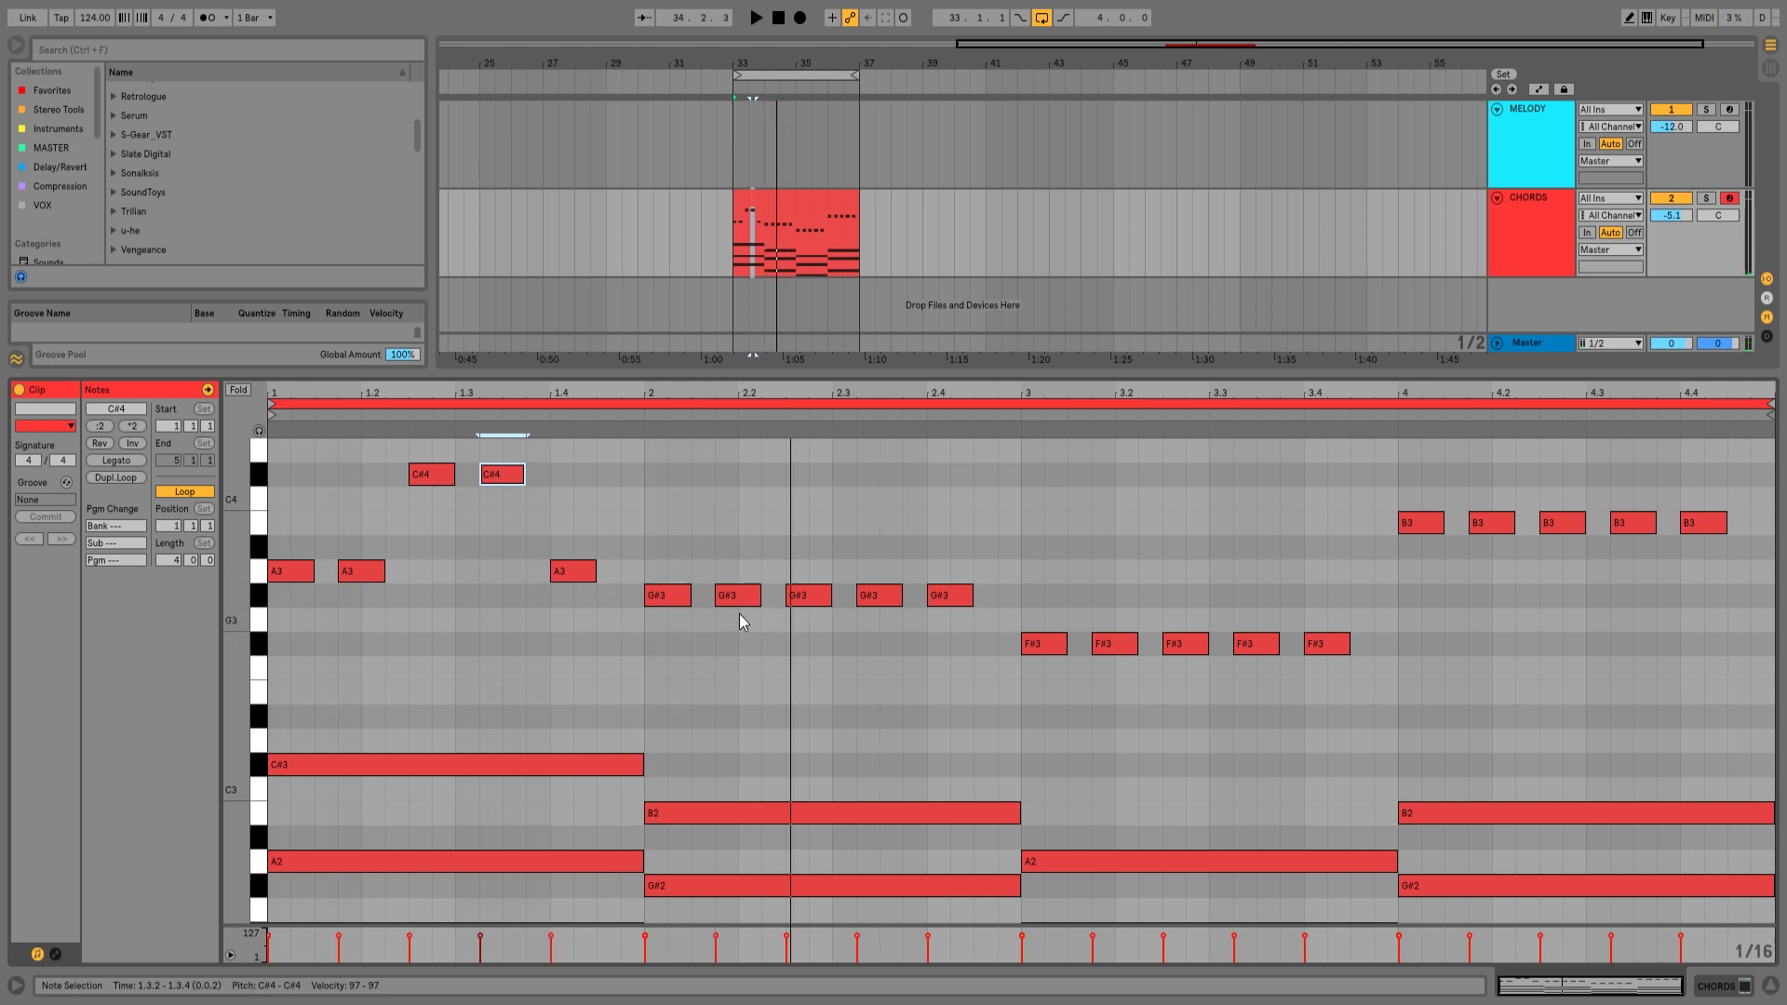
{"action": "key", "text": "space"}
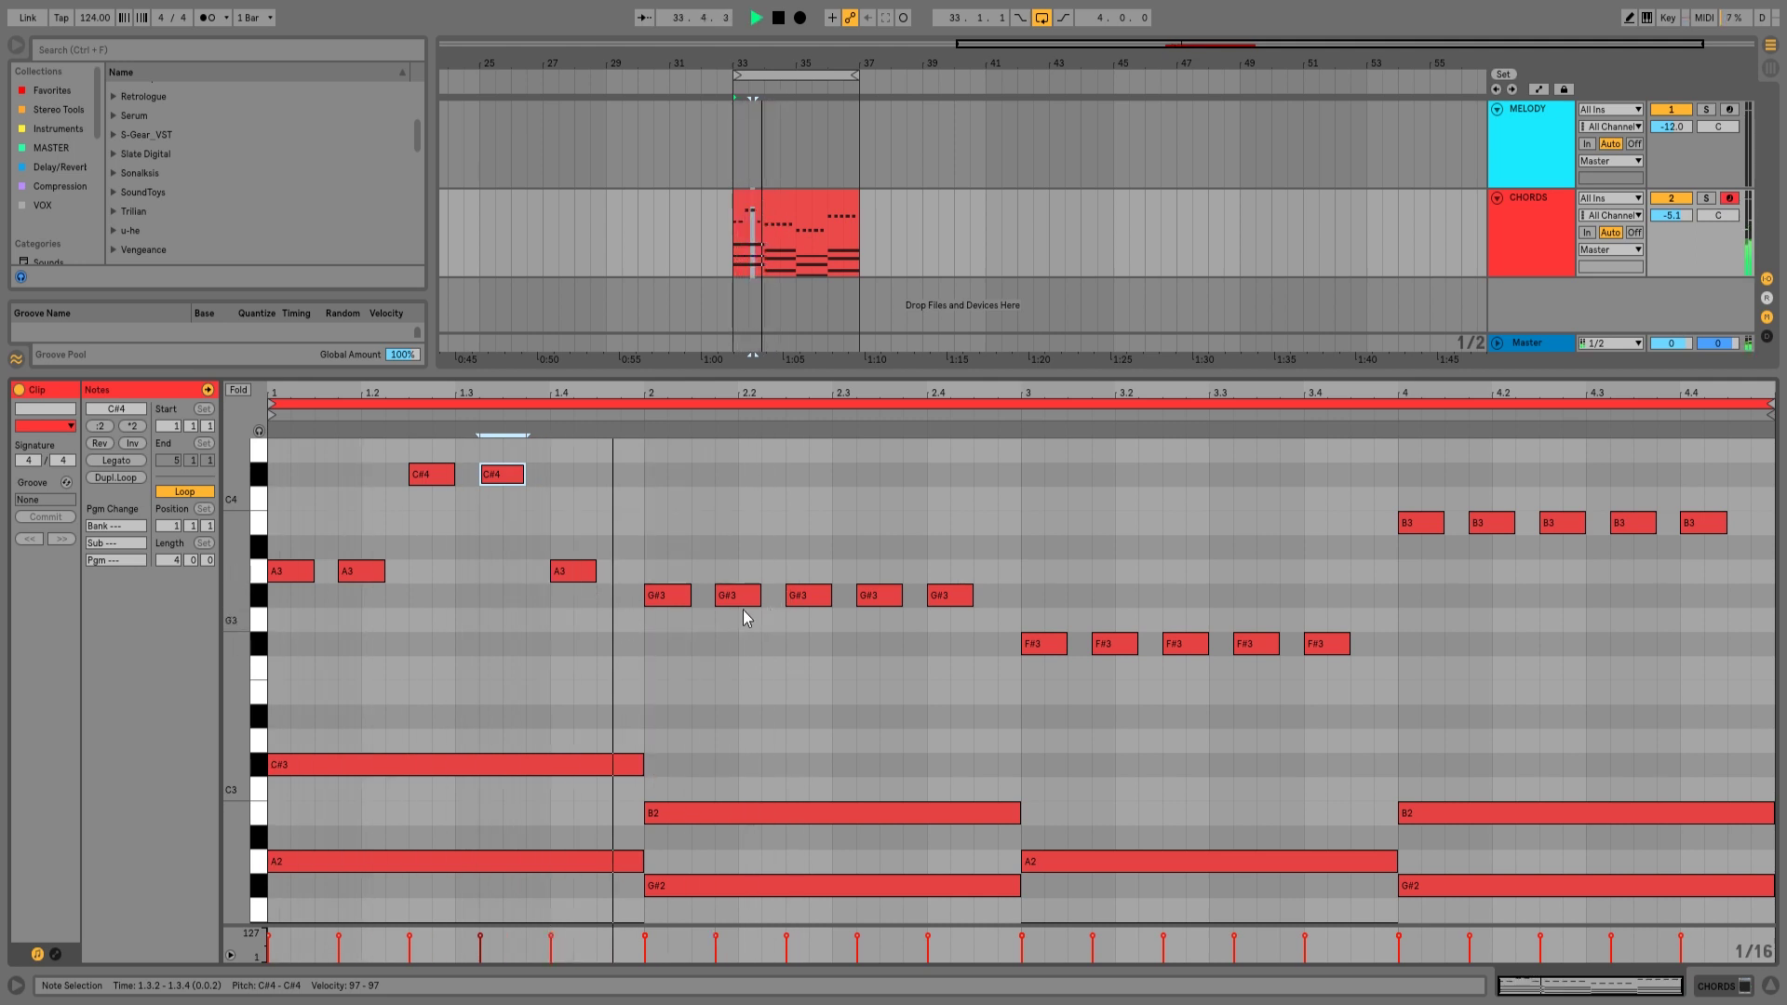
{"action": "key", "text": "space"}
{"action": "key", "text": "space"}
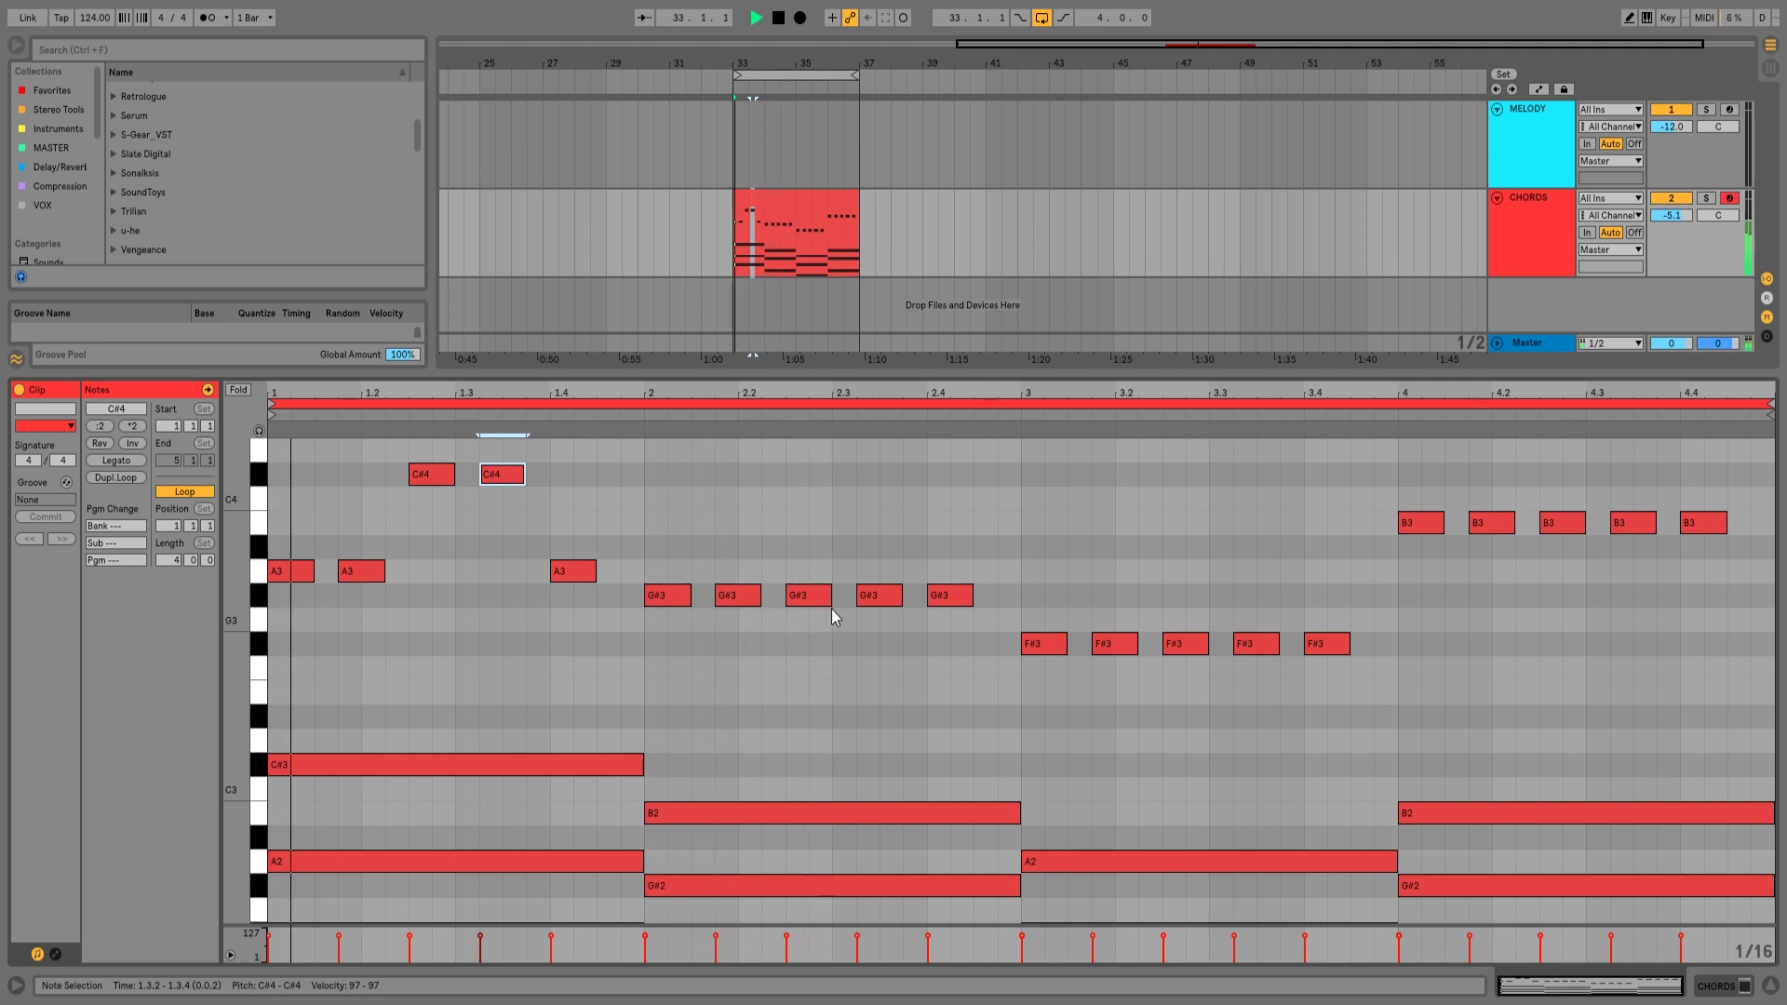
Raise the last melody note in bar 2 by three semitones to B3 and listen to the loop.
{"action": "left_click", "coordinate": [950, 596]}
{"action": "key", "text": "space"}
{"action": "key", "text": "Up"}
{"action": "key", "text": "Up"}
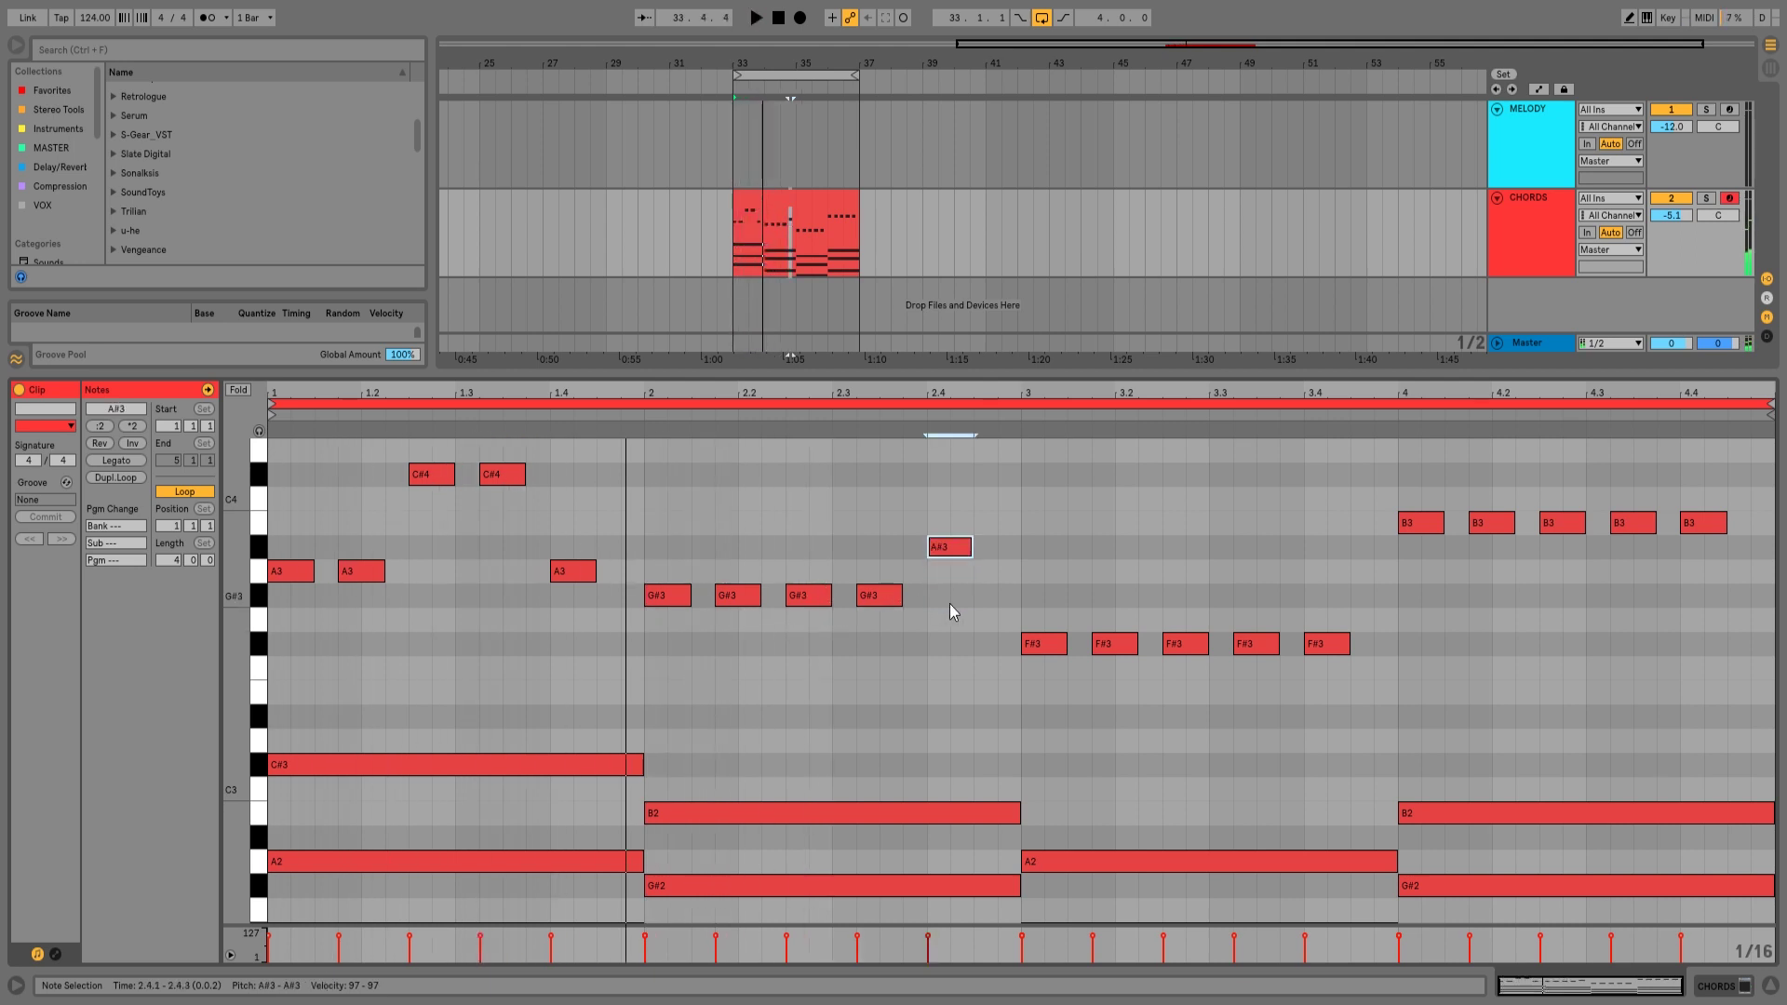
{"action": "key", "text": "space"}
{"action": "key", "text": "Up"}
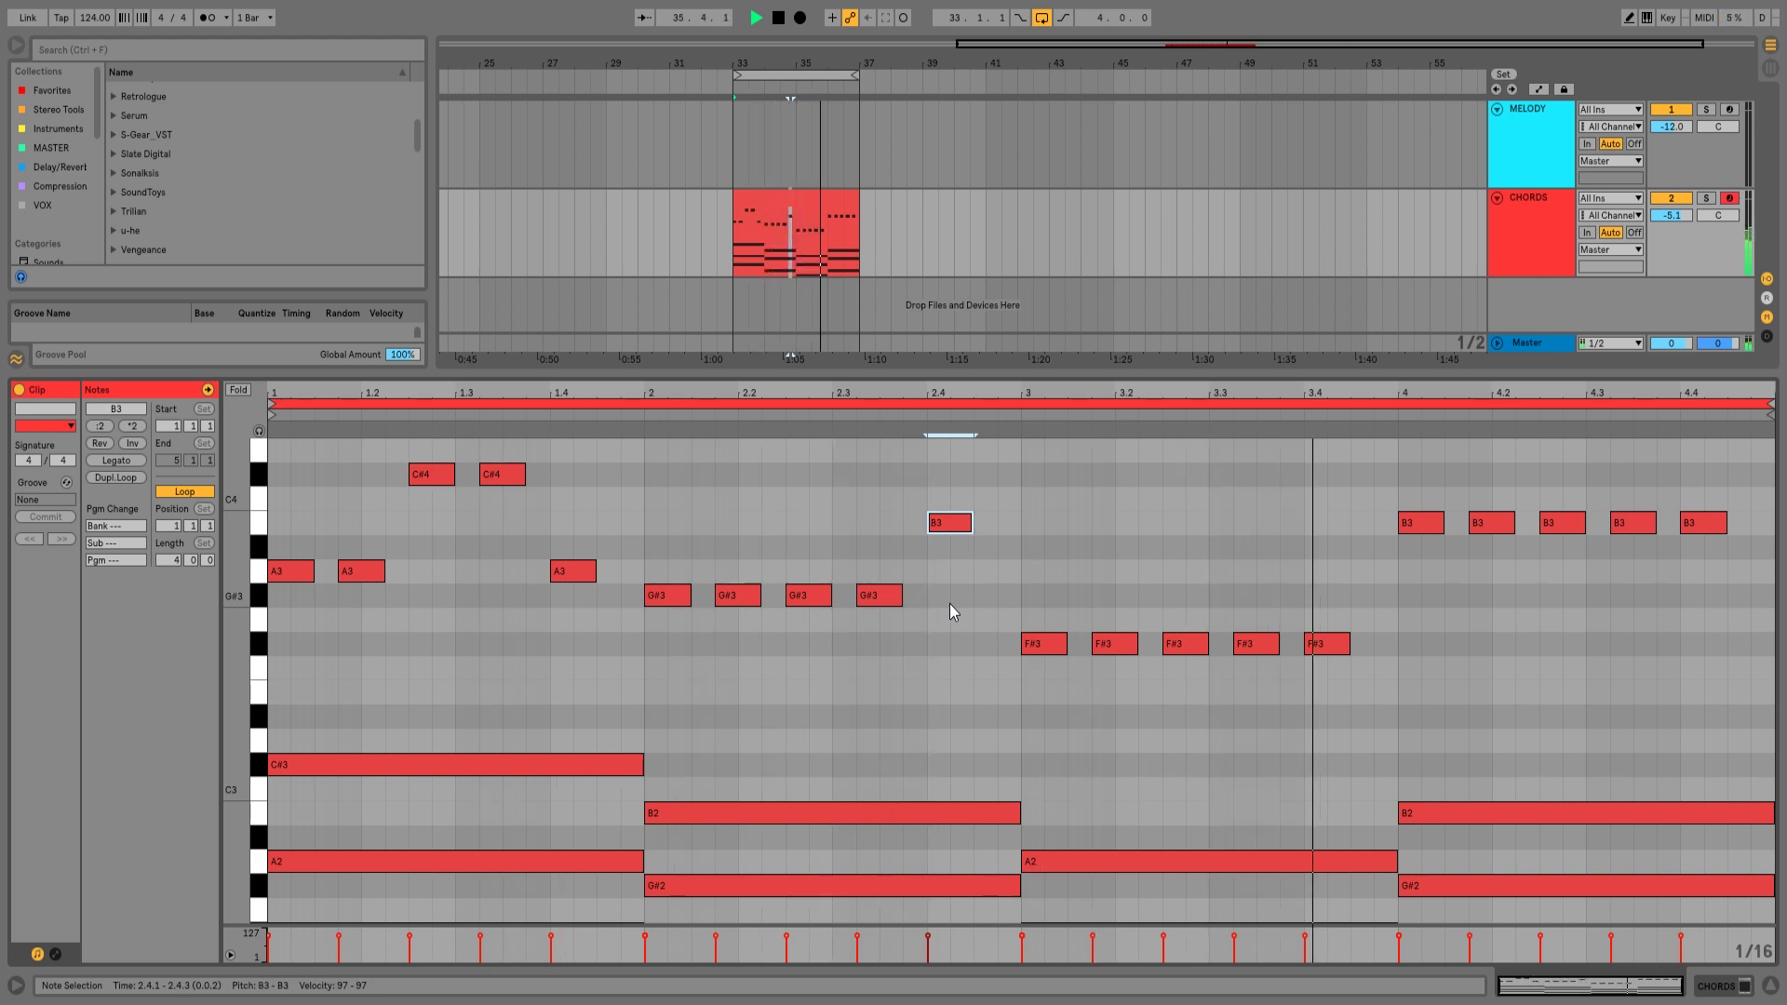
{"action": "key", "text": "space"}
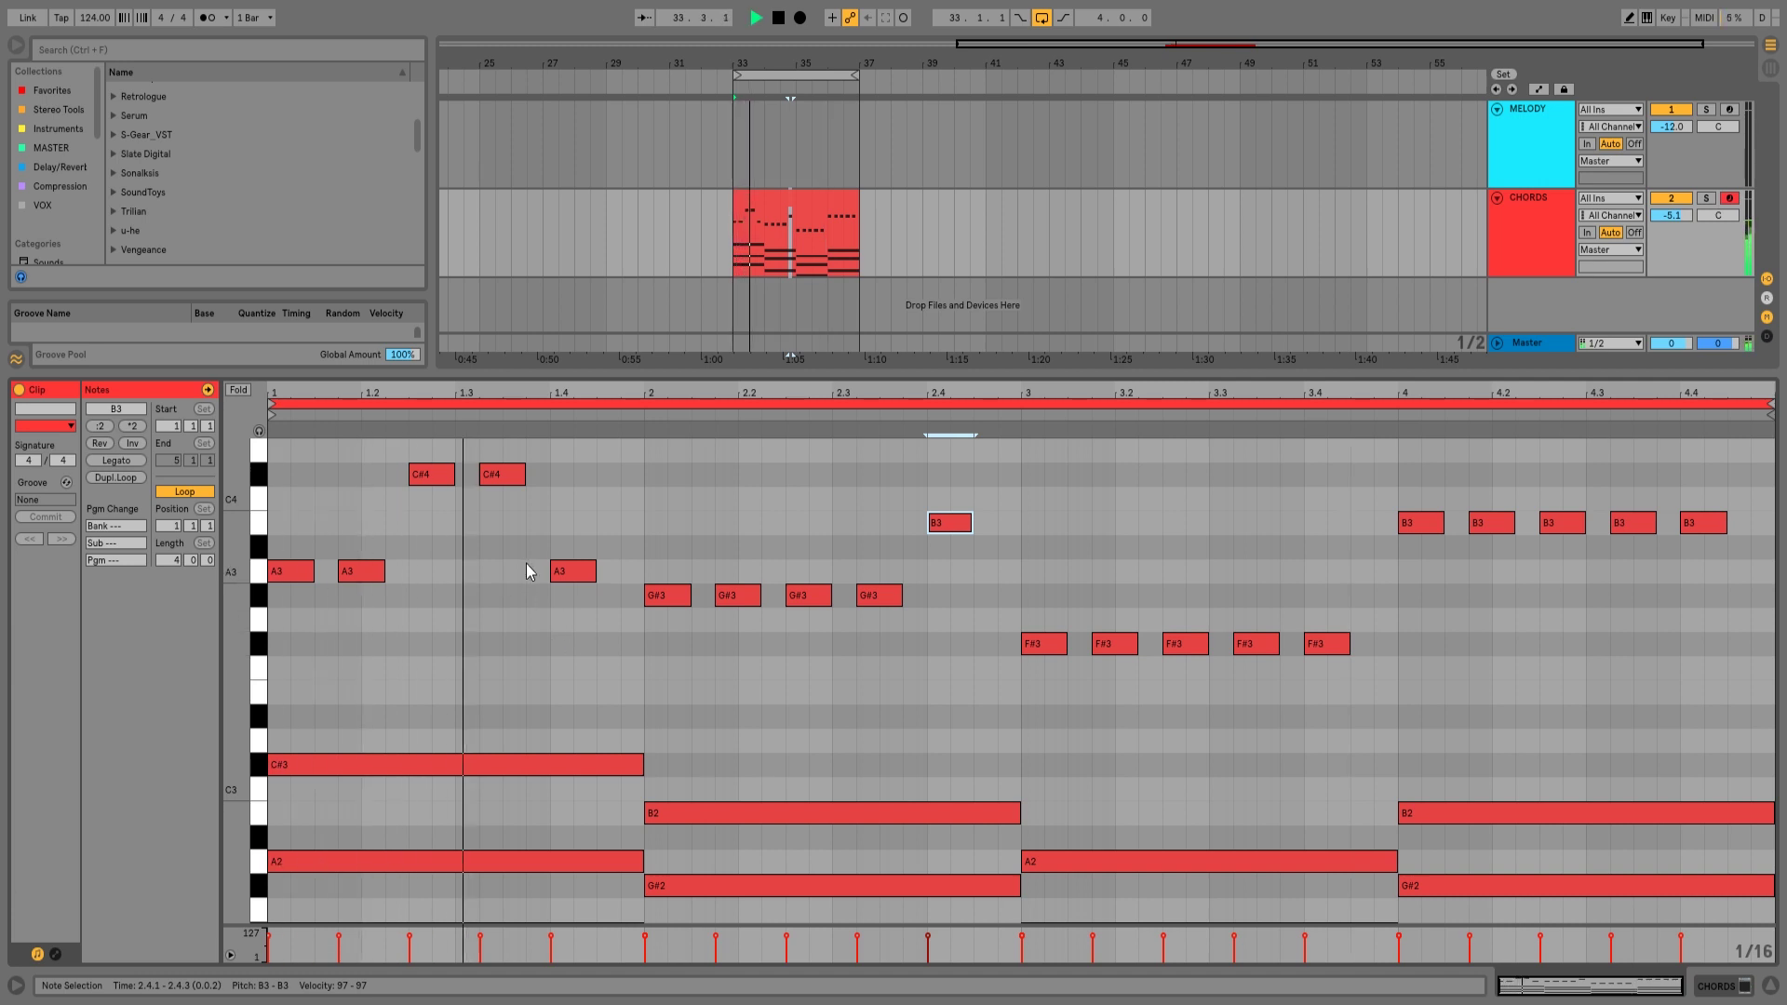
{"action": "key", "text": "space"}
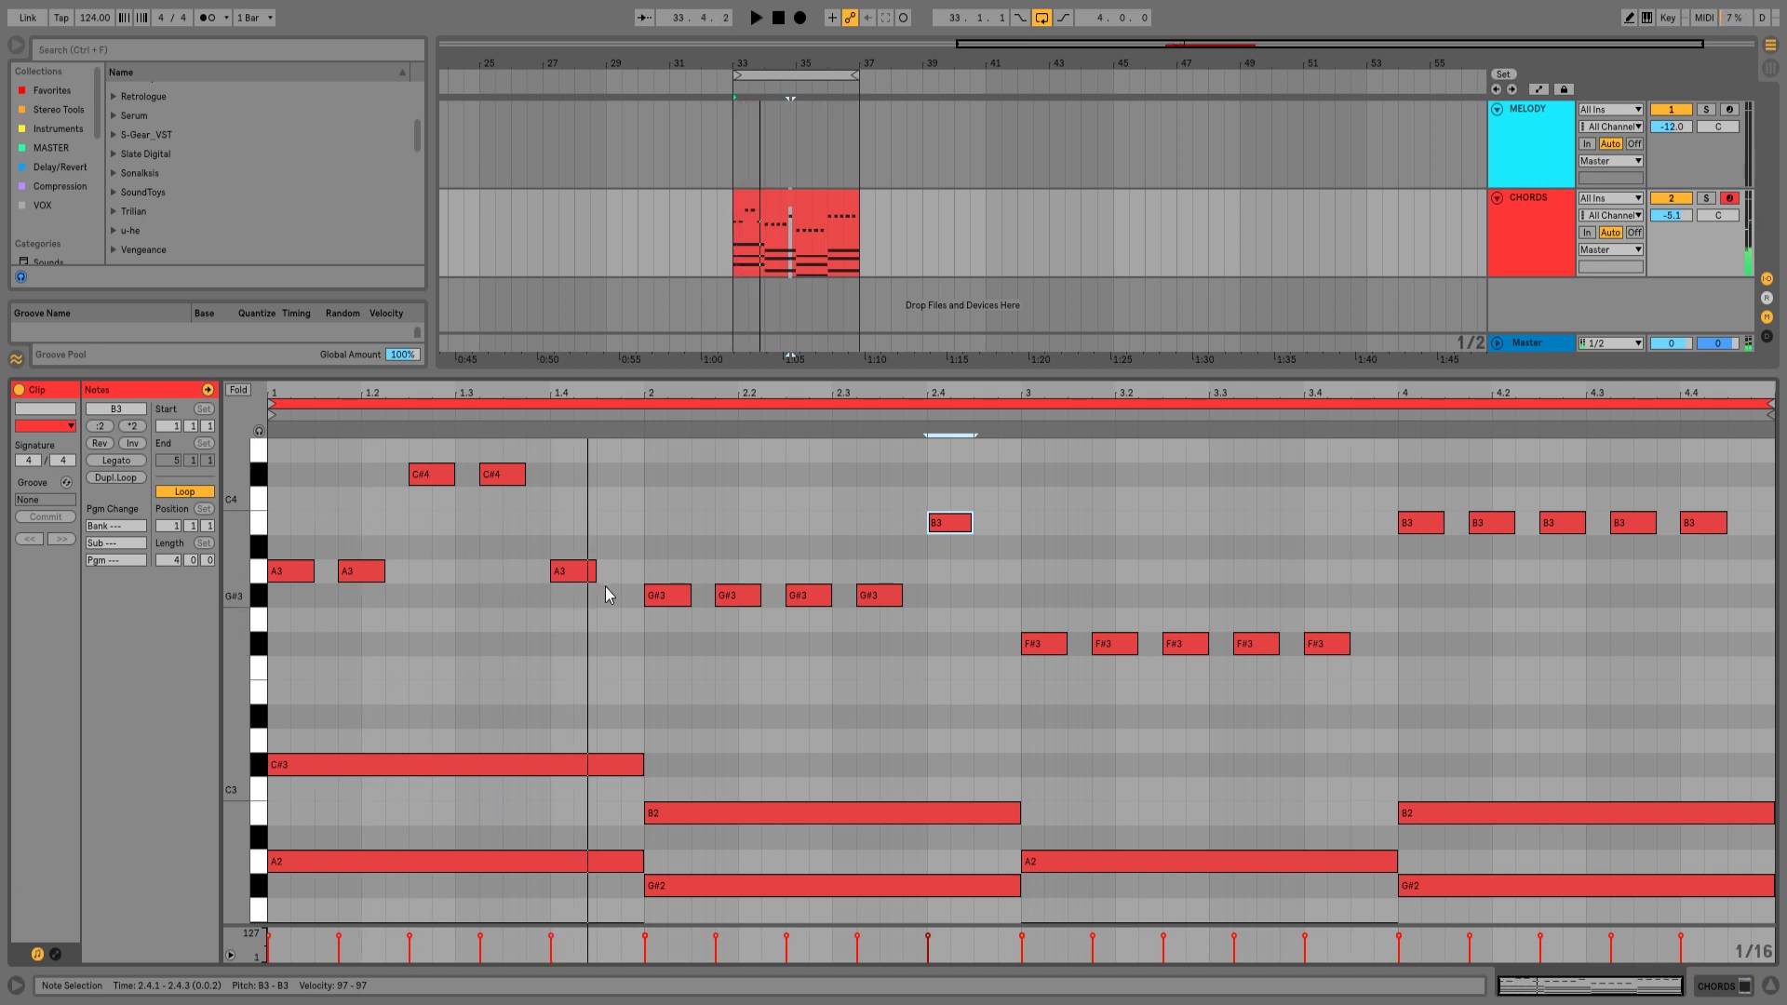
Add an eighth-note F#3 at 1.4.3, a sixteenth-note C#4 at 2.4.3 and a sixteenth-note B3 at 2.4.4.
{"action": "double_click", "coordinate": [610, 649]}
{"action": "key", "text": "space"}
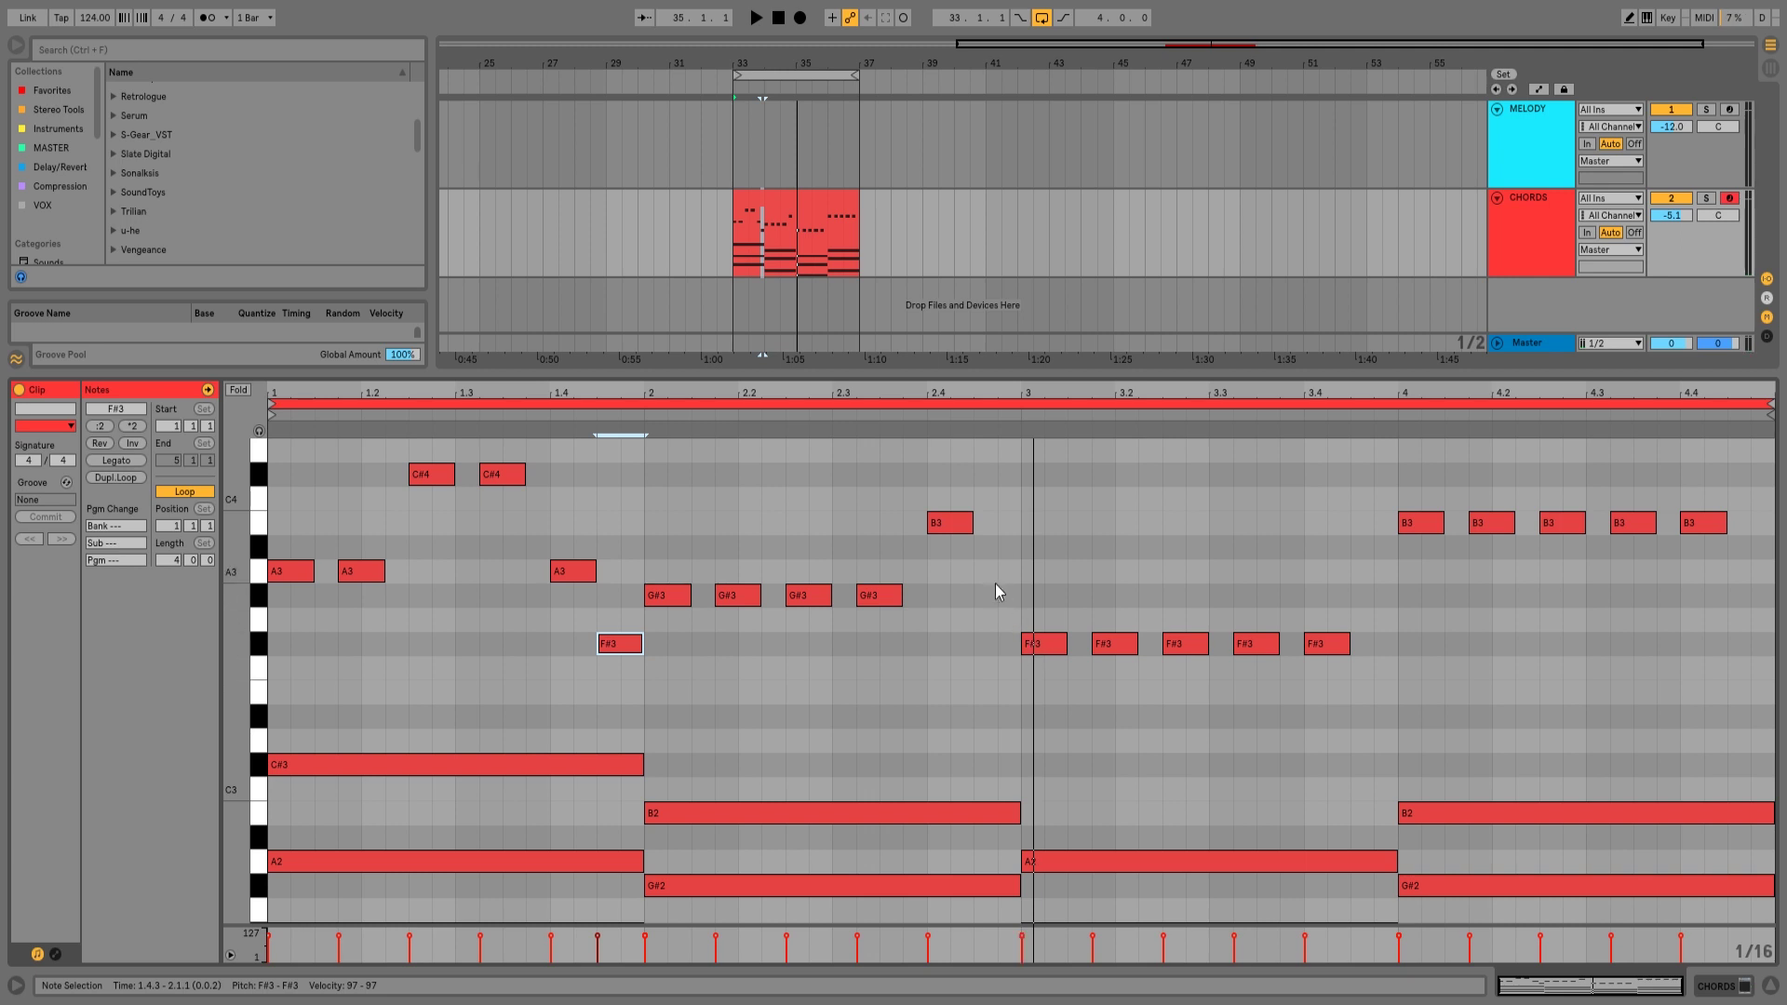
{"action": "double_click", "coordinate": [981, 476]}
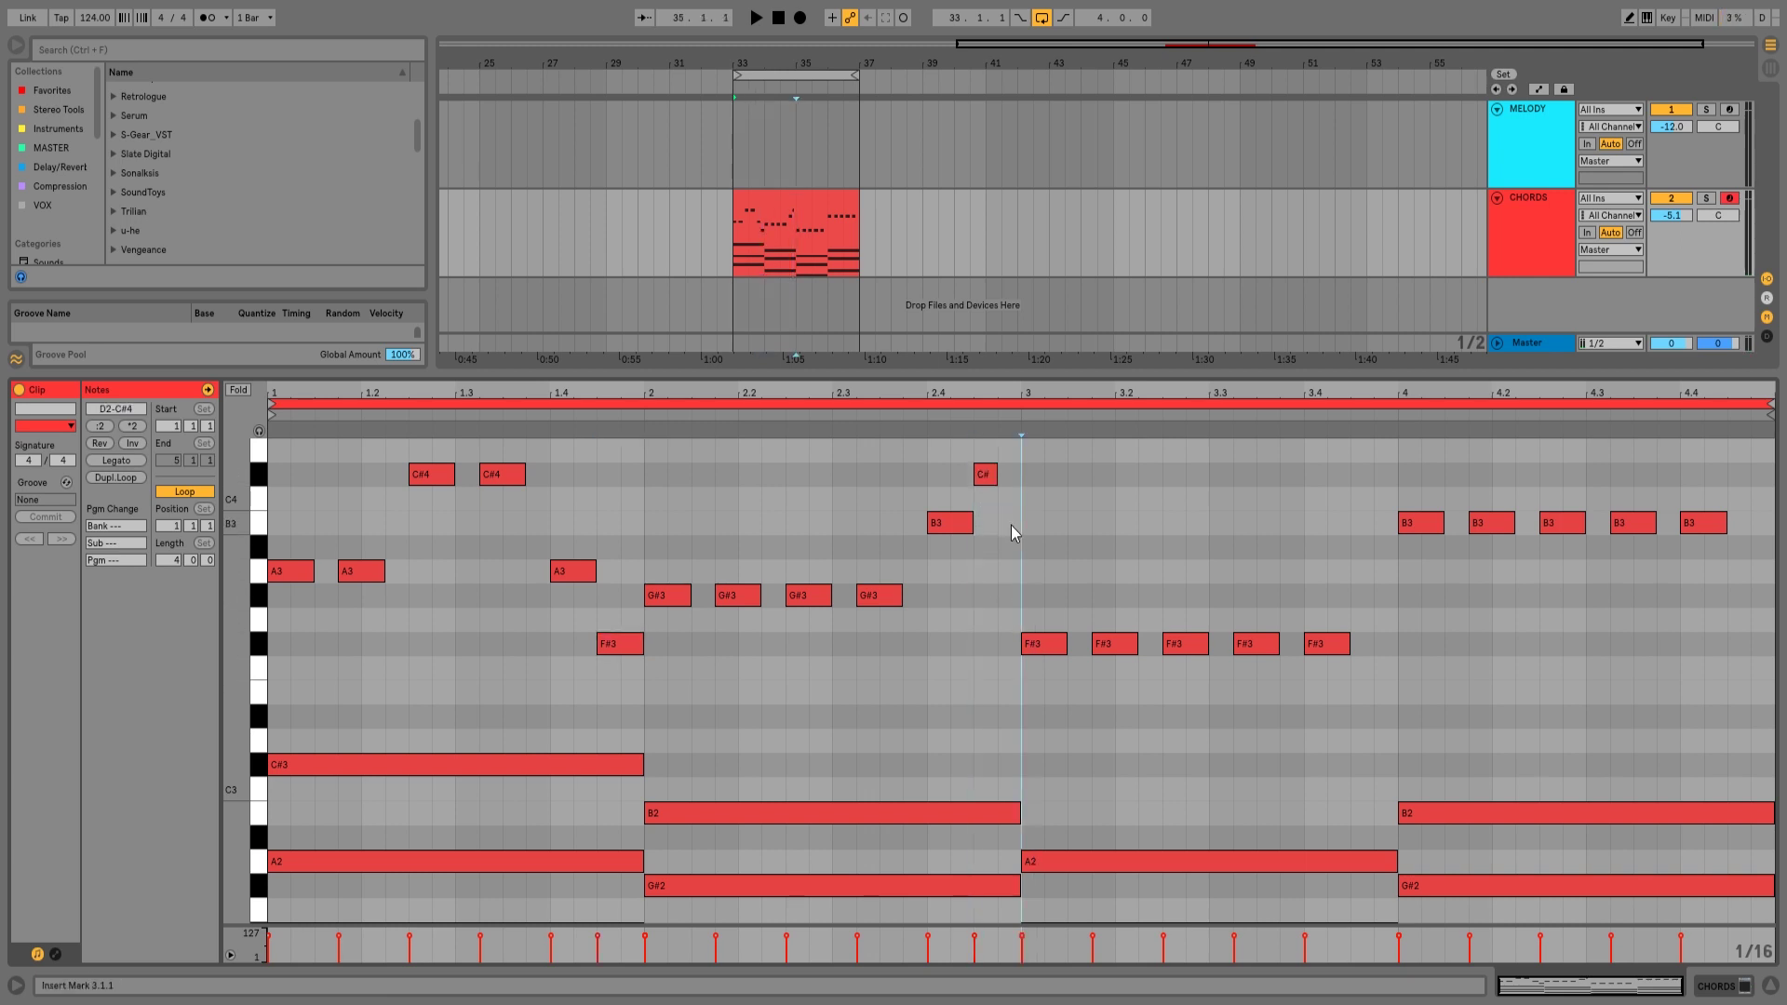
{"action": "double_click", "coordinate": [1010, 524]}
{"action": "key", "text": "space"}
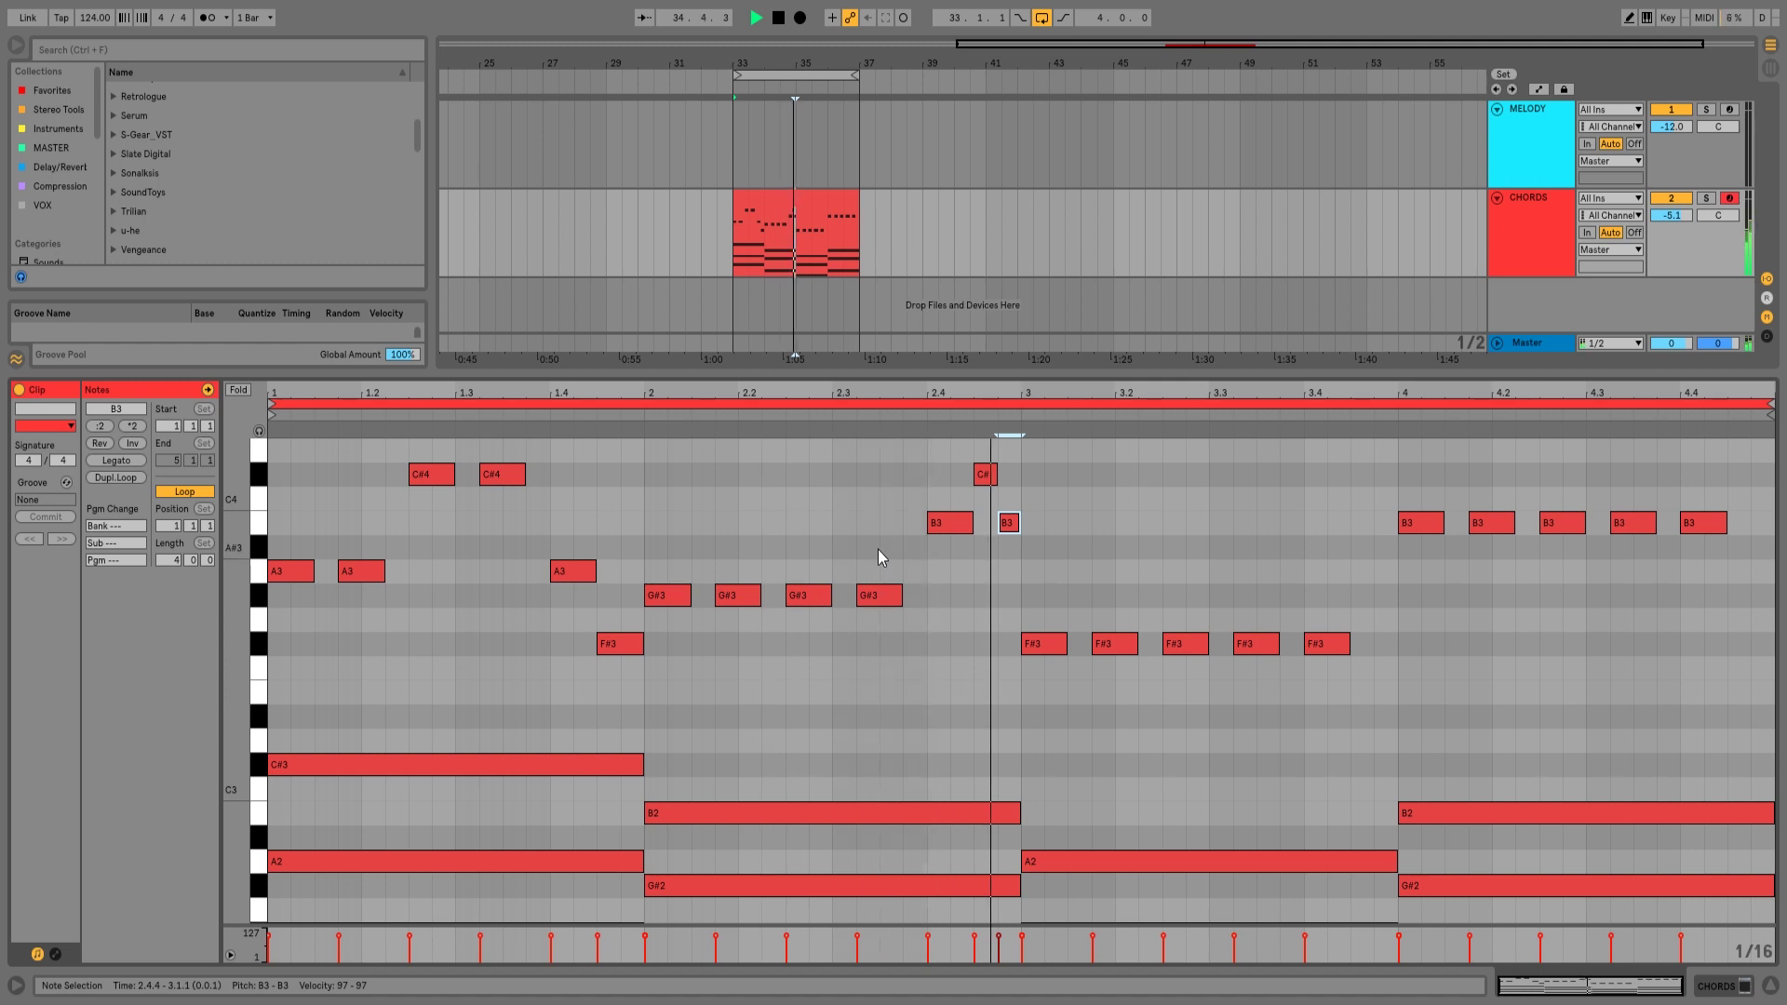
Raise the third and fourth melody notes in bar 3 by two semitones to G#3.
{"action": "left_click", "coordinate": [1175, 651]}
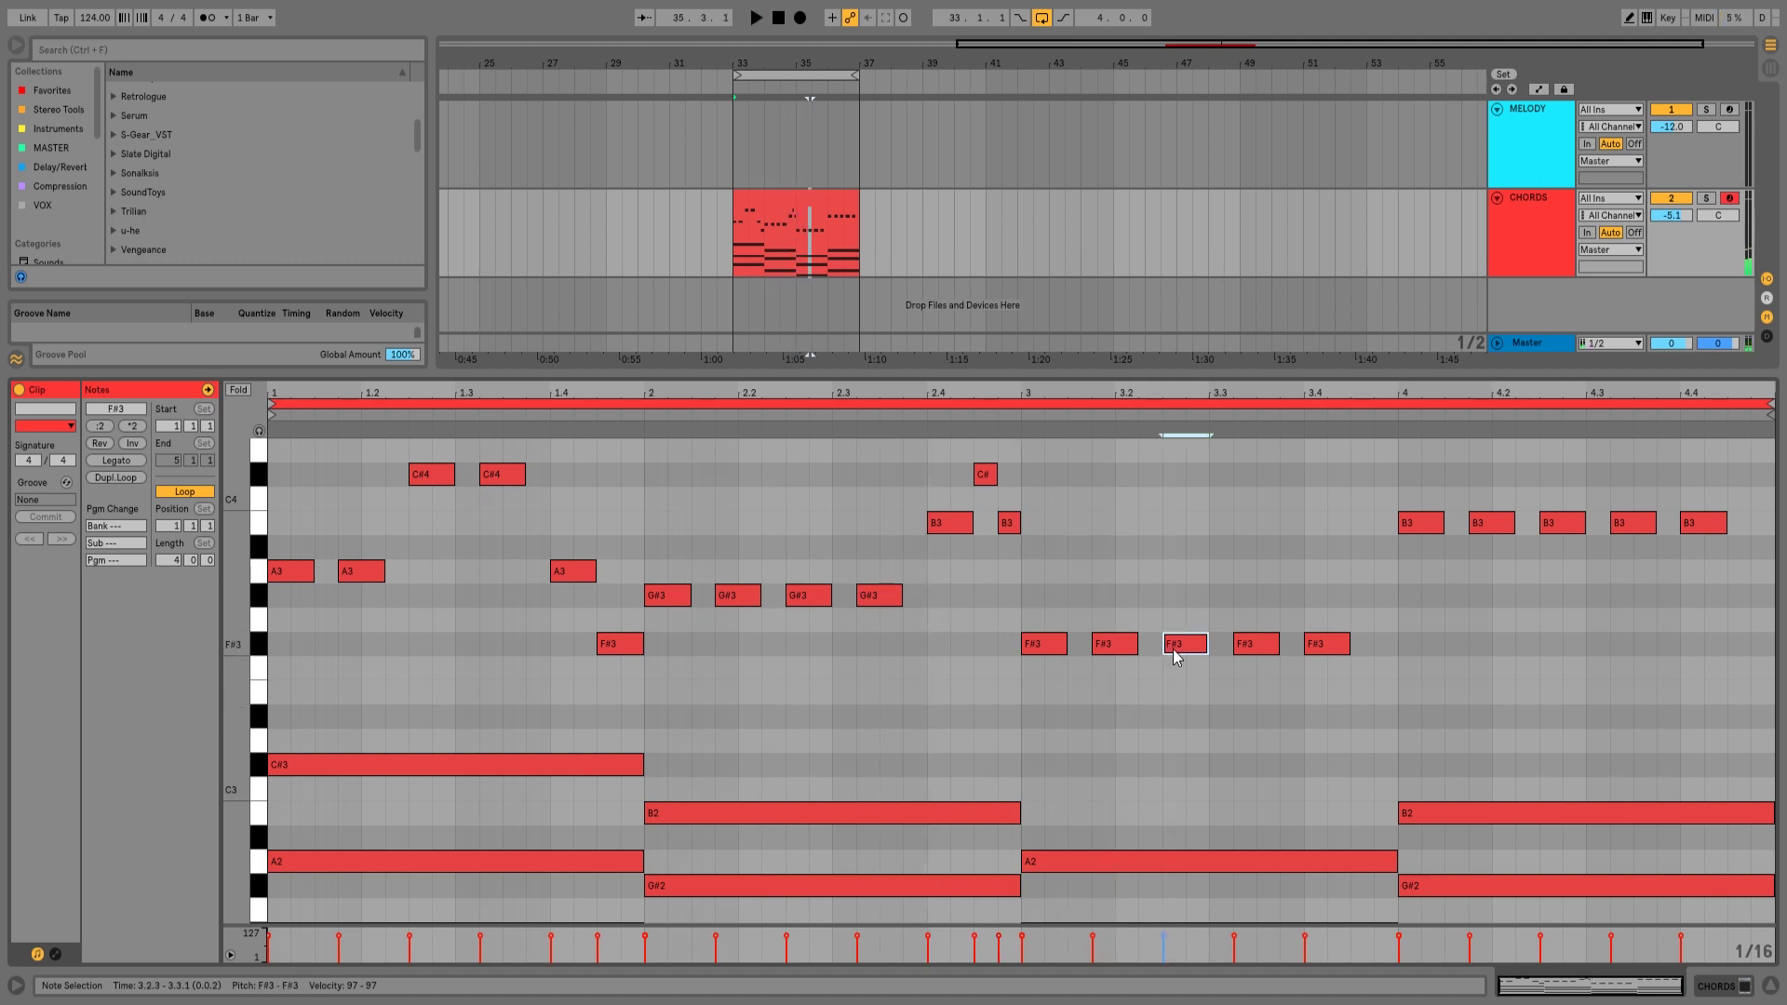
{"action": "key", "text": "Up"}
{"action": "key", "text": "Up"}
{"action": "left_click", "coordinate": [1255, 644]}
{"action": "key", "text": "Up"}
{"action": "key", "text": "Up"}
Raise the last melody note in bar 3 by three semitones to A3 and play the loop.
{"action": "left_click", "coordinate": [1314, 641]}
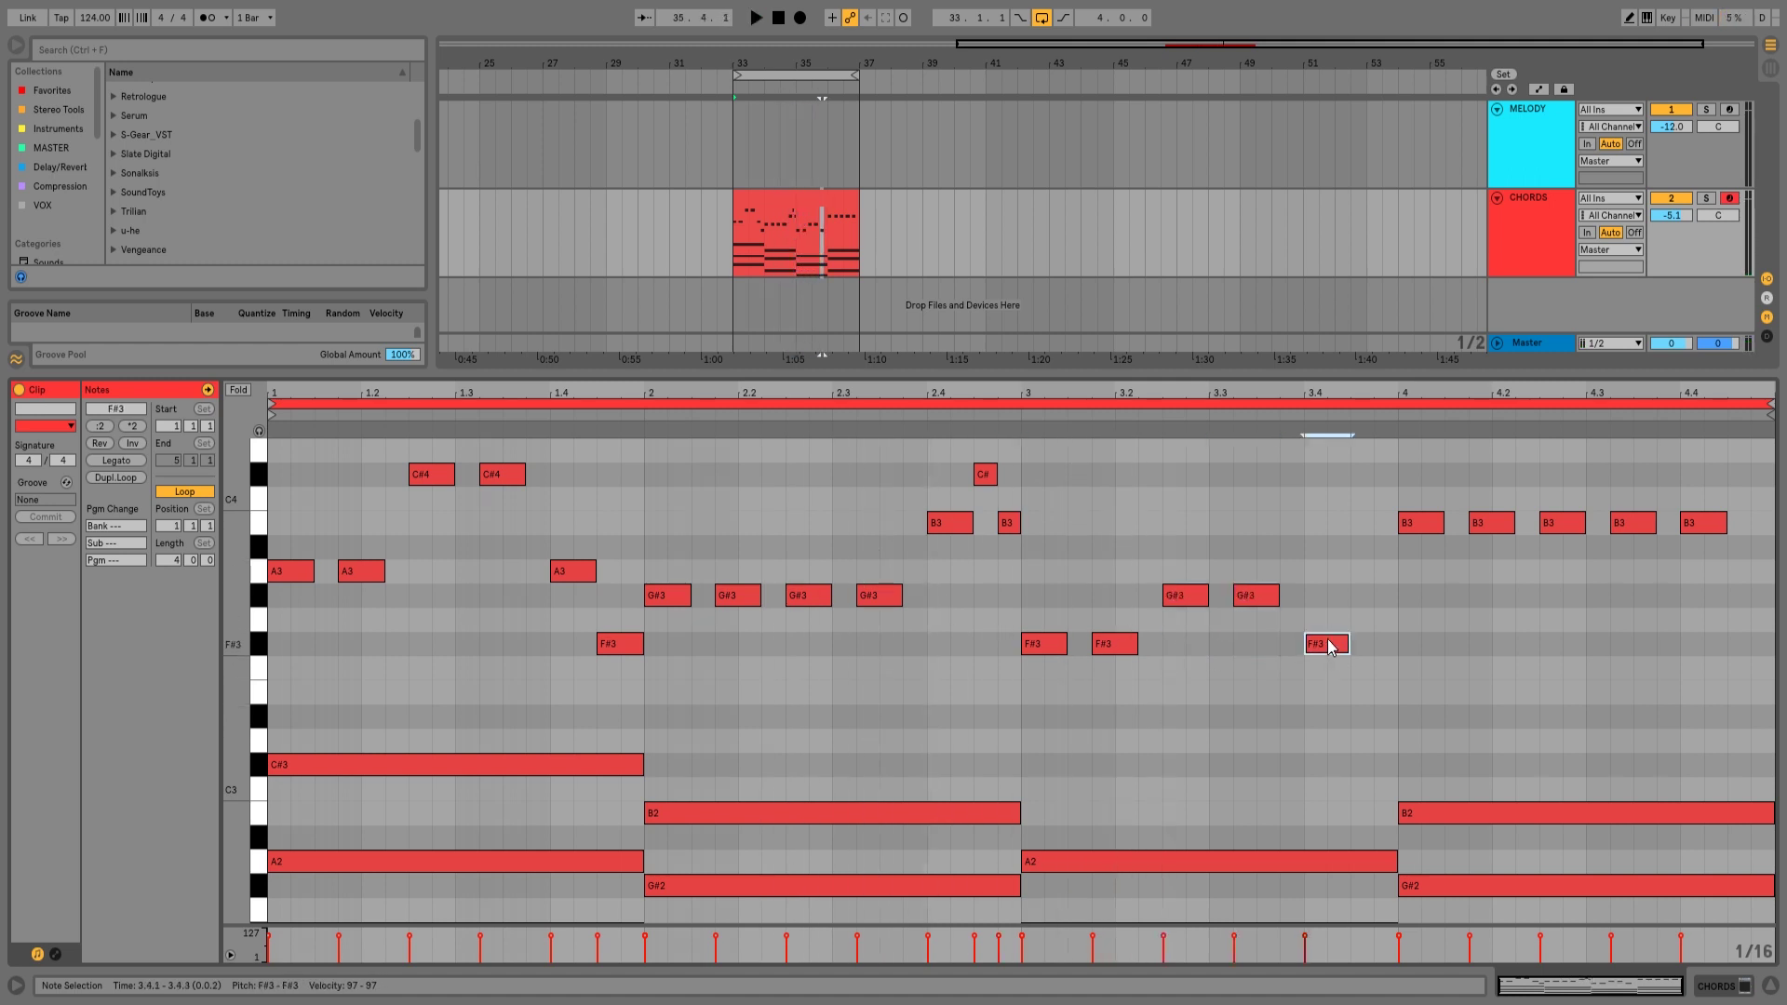
{"action": "key", "text": "Up"}
{"action": "key", "text": "Up"}
{"action": "key", "text": "Up"}
{"action": "key", "text": "space"}
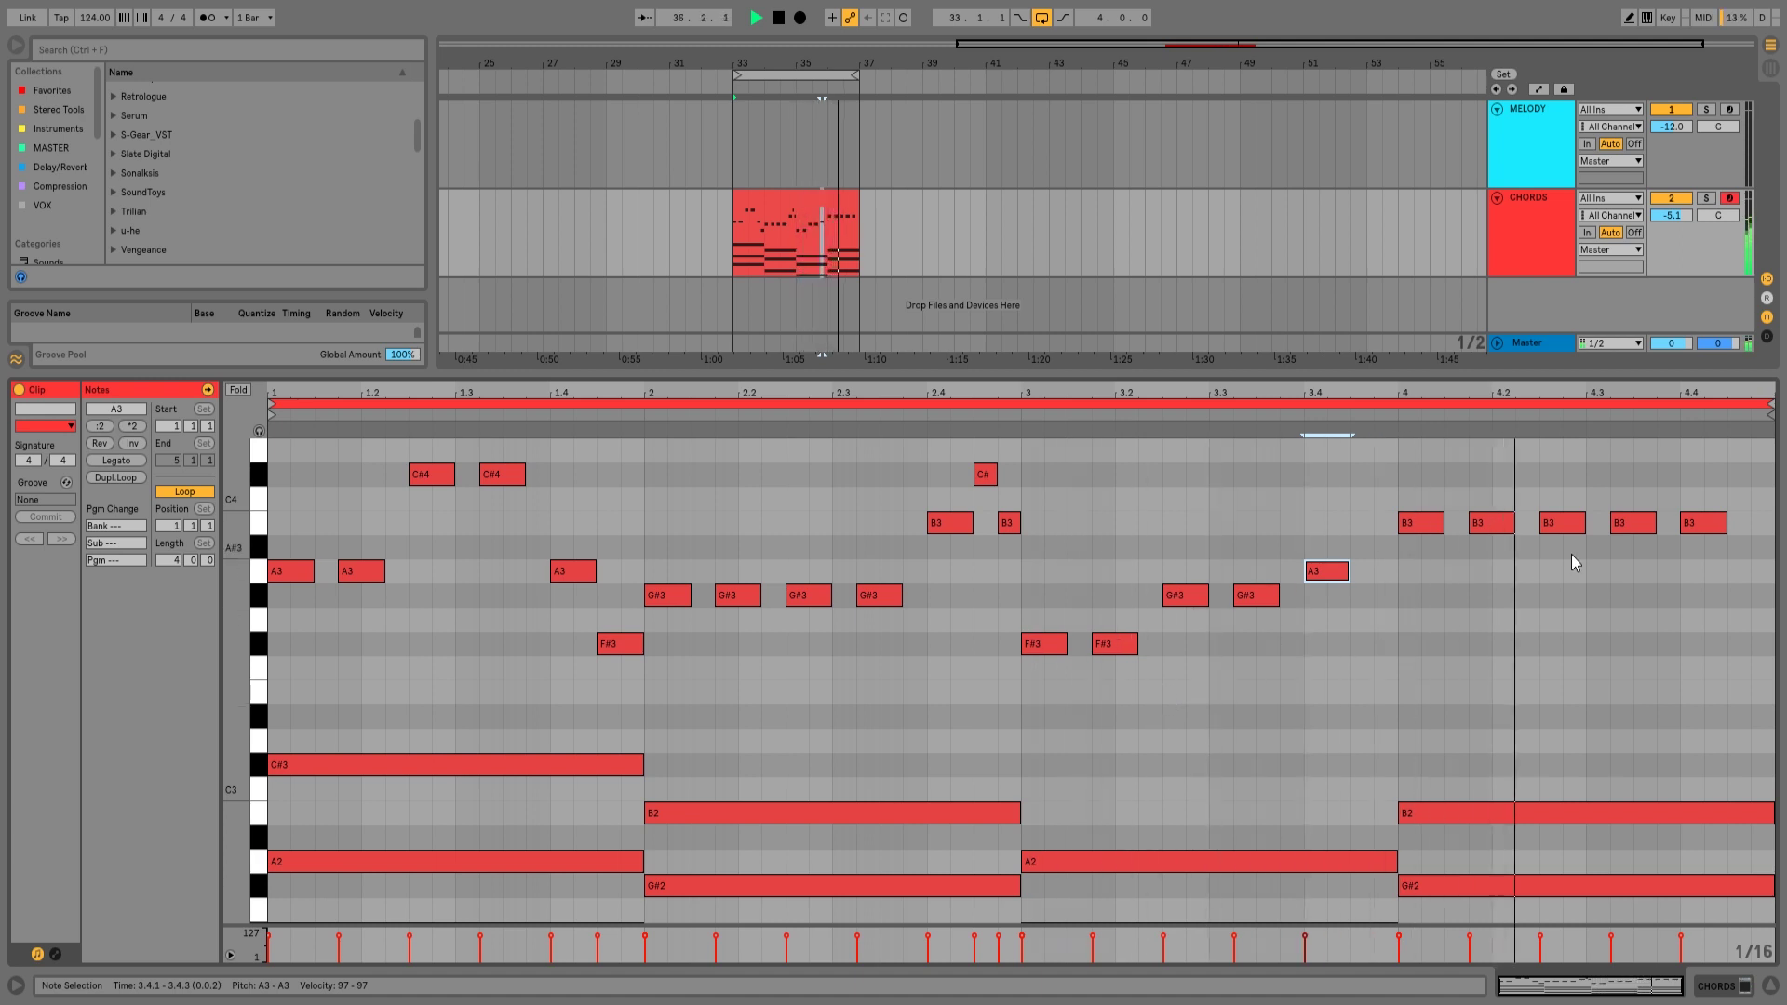
Lower the third and fourth melody notes in bar 4 to A3 and the last one to G#3.
{"action": "key", "text": "space"}
{"action": "left_click_drag", "start_coordinate": [1580, 495], "coordinate": [1694, 571]}
{"action": "key", "text": "Down"}
{"action": "key", "text": "Down"}
{"action": "key", "text": "space"}
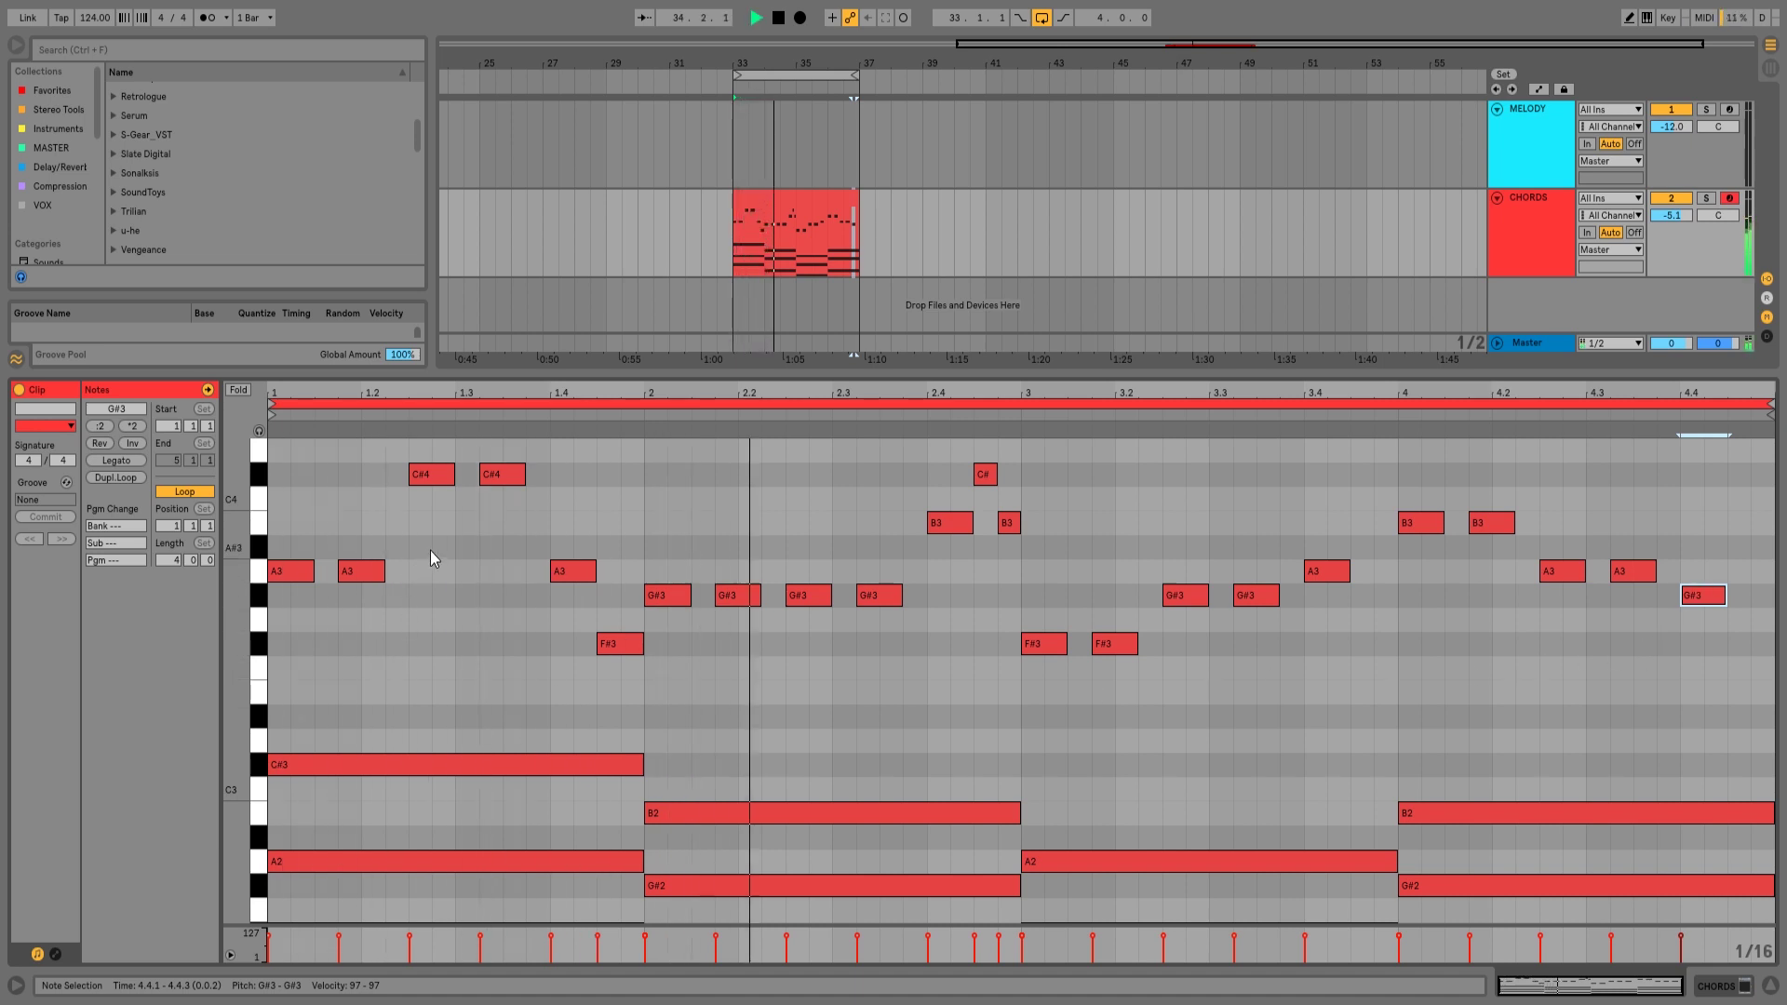
Raise the third and fourth melody notes in bar 2 by one semitone to A3 and play the loop.
{"action": "left_click", "coordinate": [739, 596]}
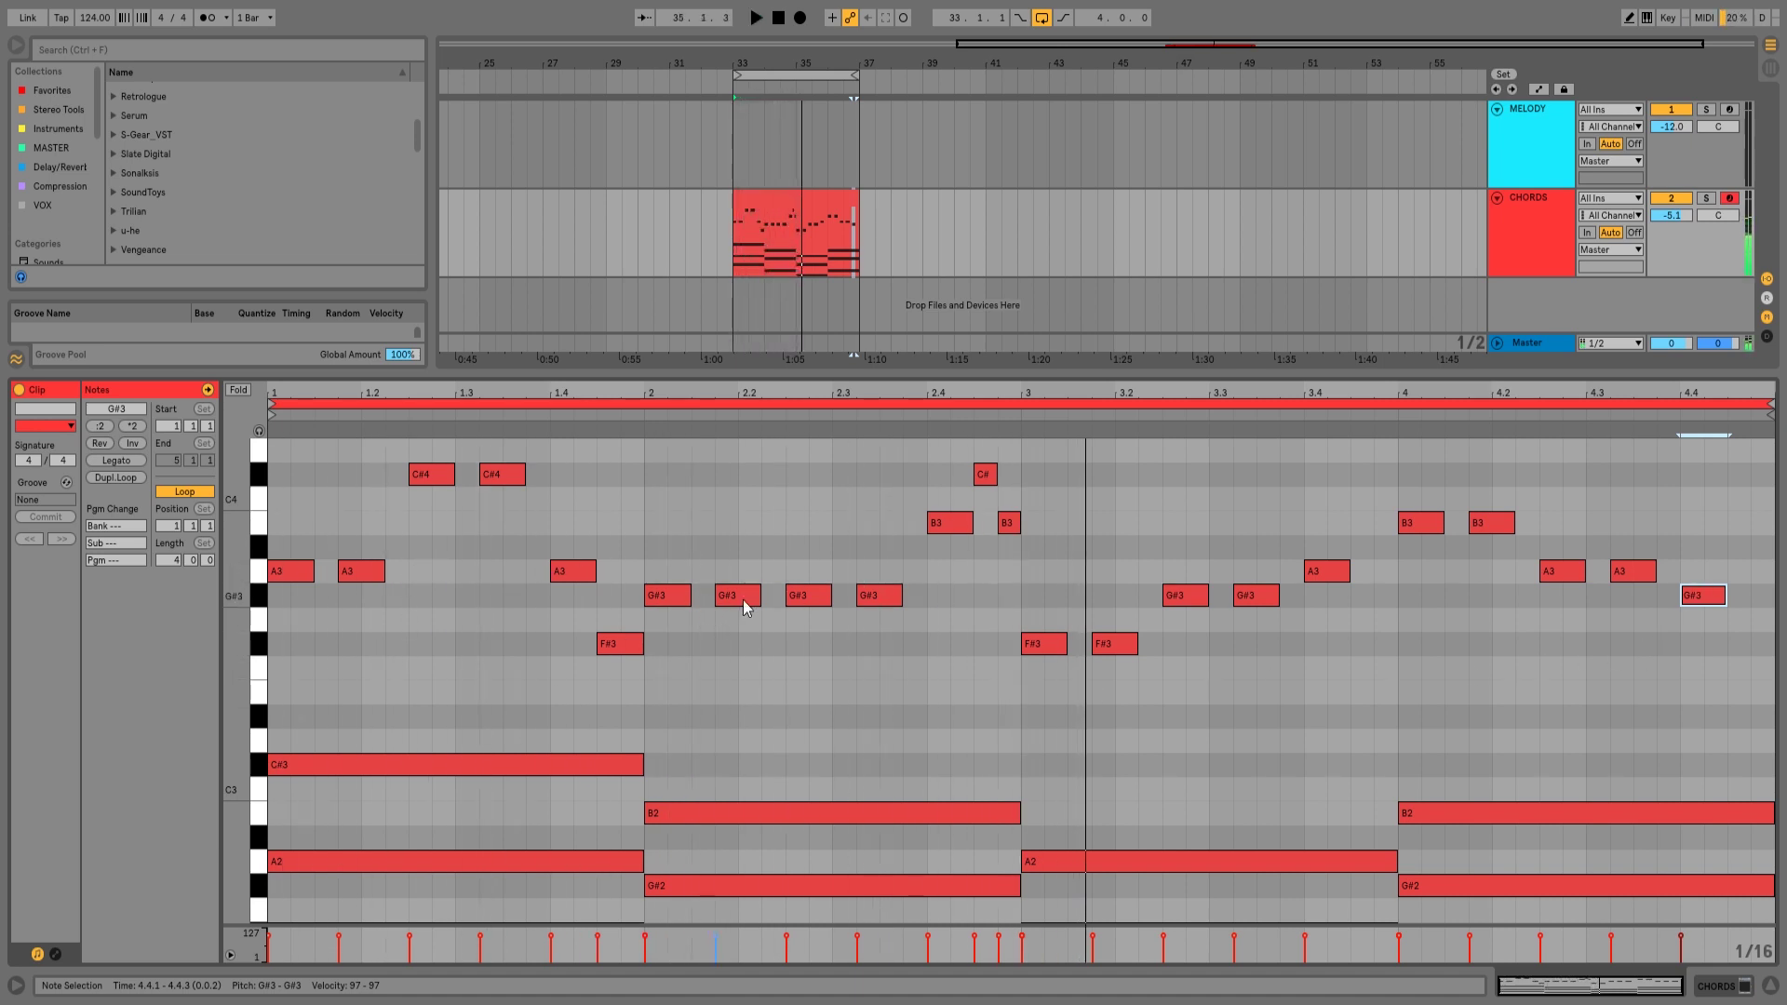
{"action": "key", "text": "space"}
{"action": "left_click", "coordinate": [798, 597]}
{"action": "key", "text": "Up"}
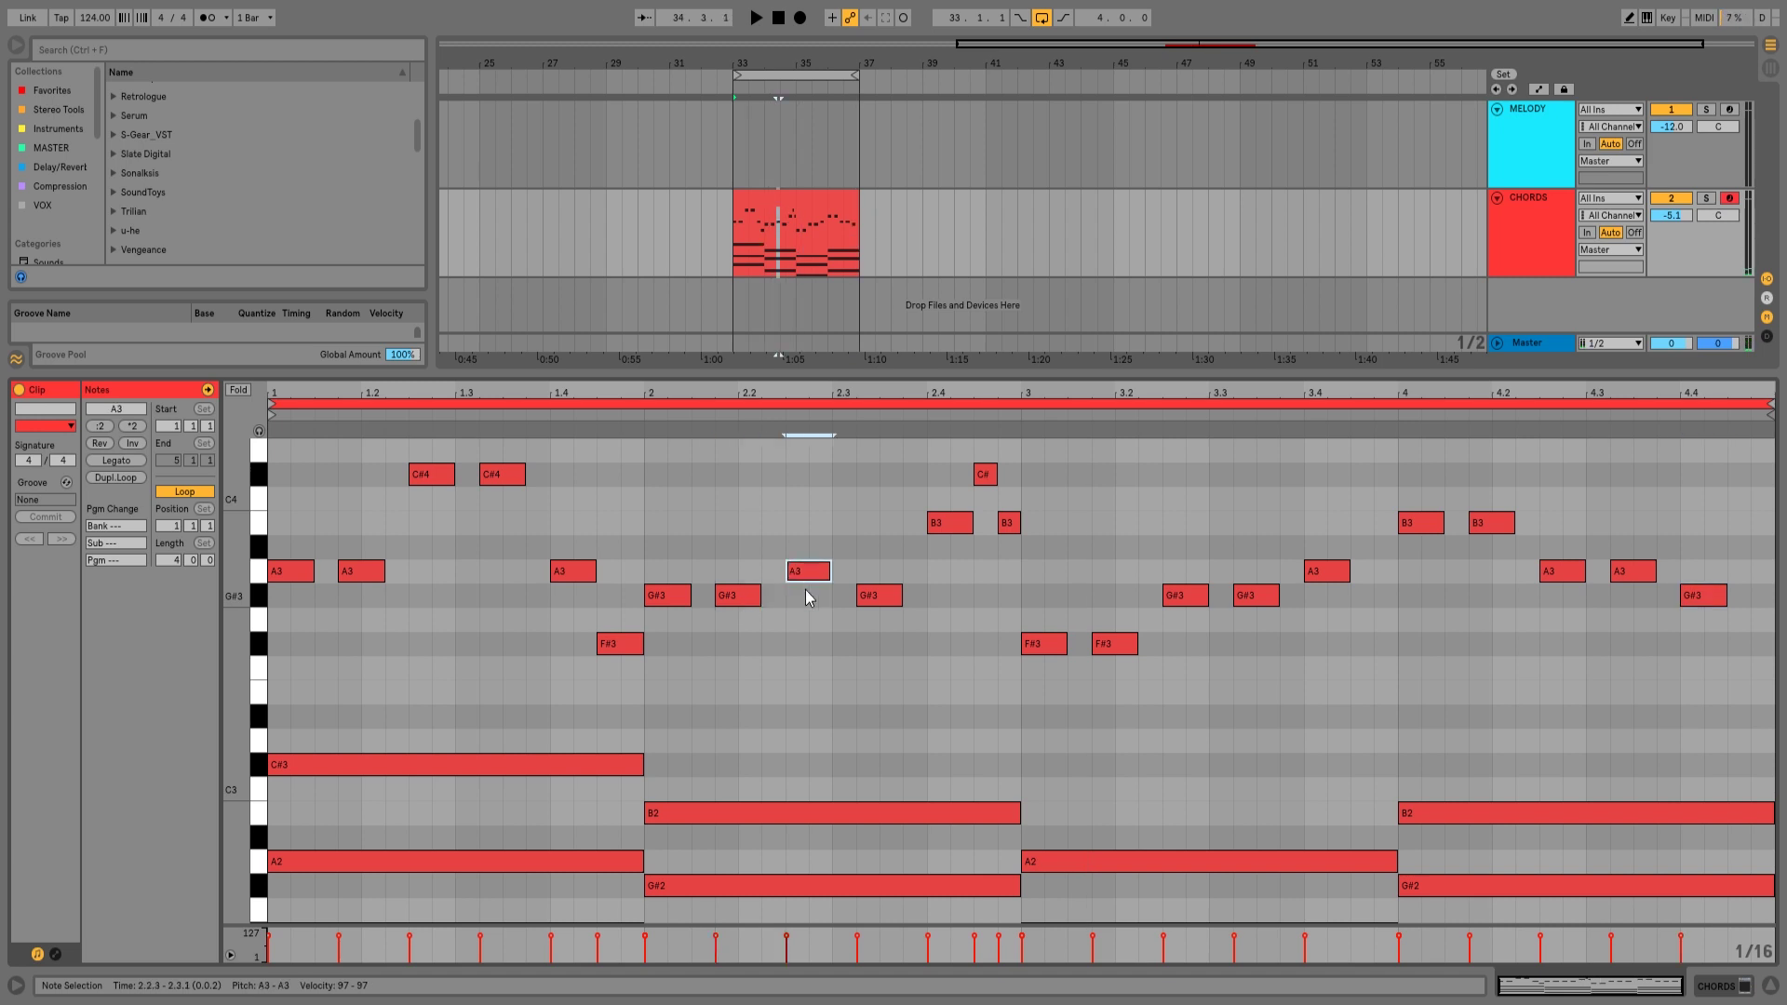
{"action": "left_click", "coordinate": [875, 596]}
{"action": "key", "text": "Up"}
{"action": "key", "text": "space"}
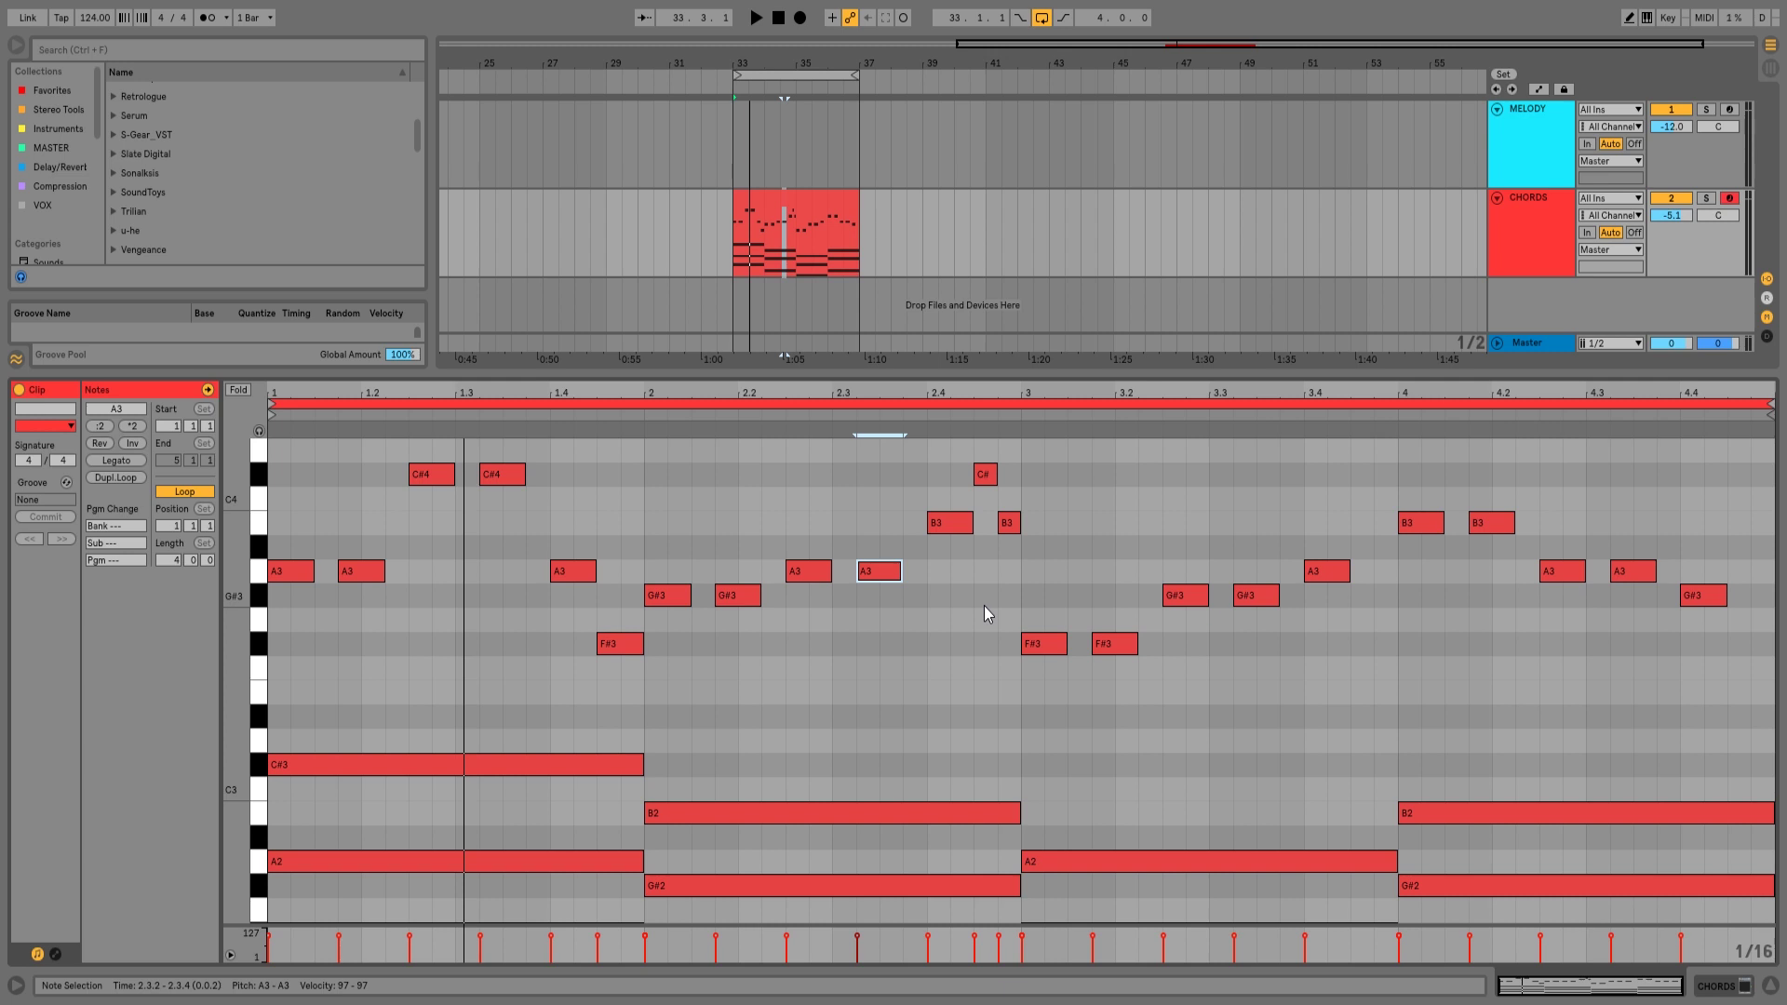
Play back the edited melody over the chords and check its last and first notes.
{"action": "scroll", "coordinate": [940, 571], "scroll_direction": "up", "scroll_amount": 2}
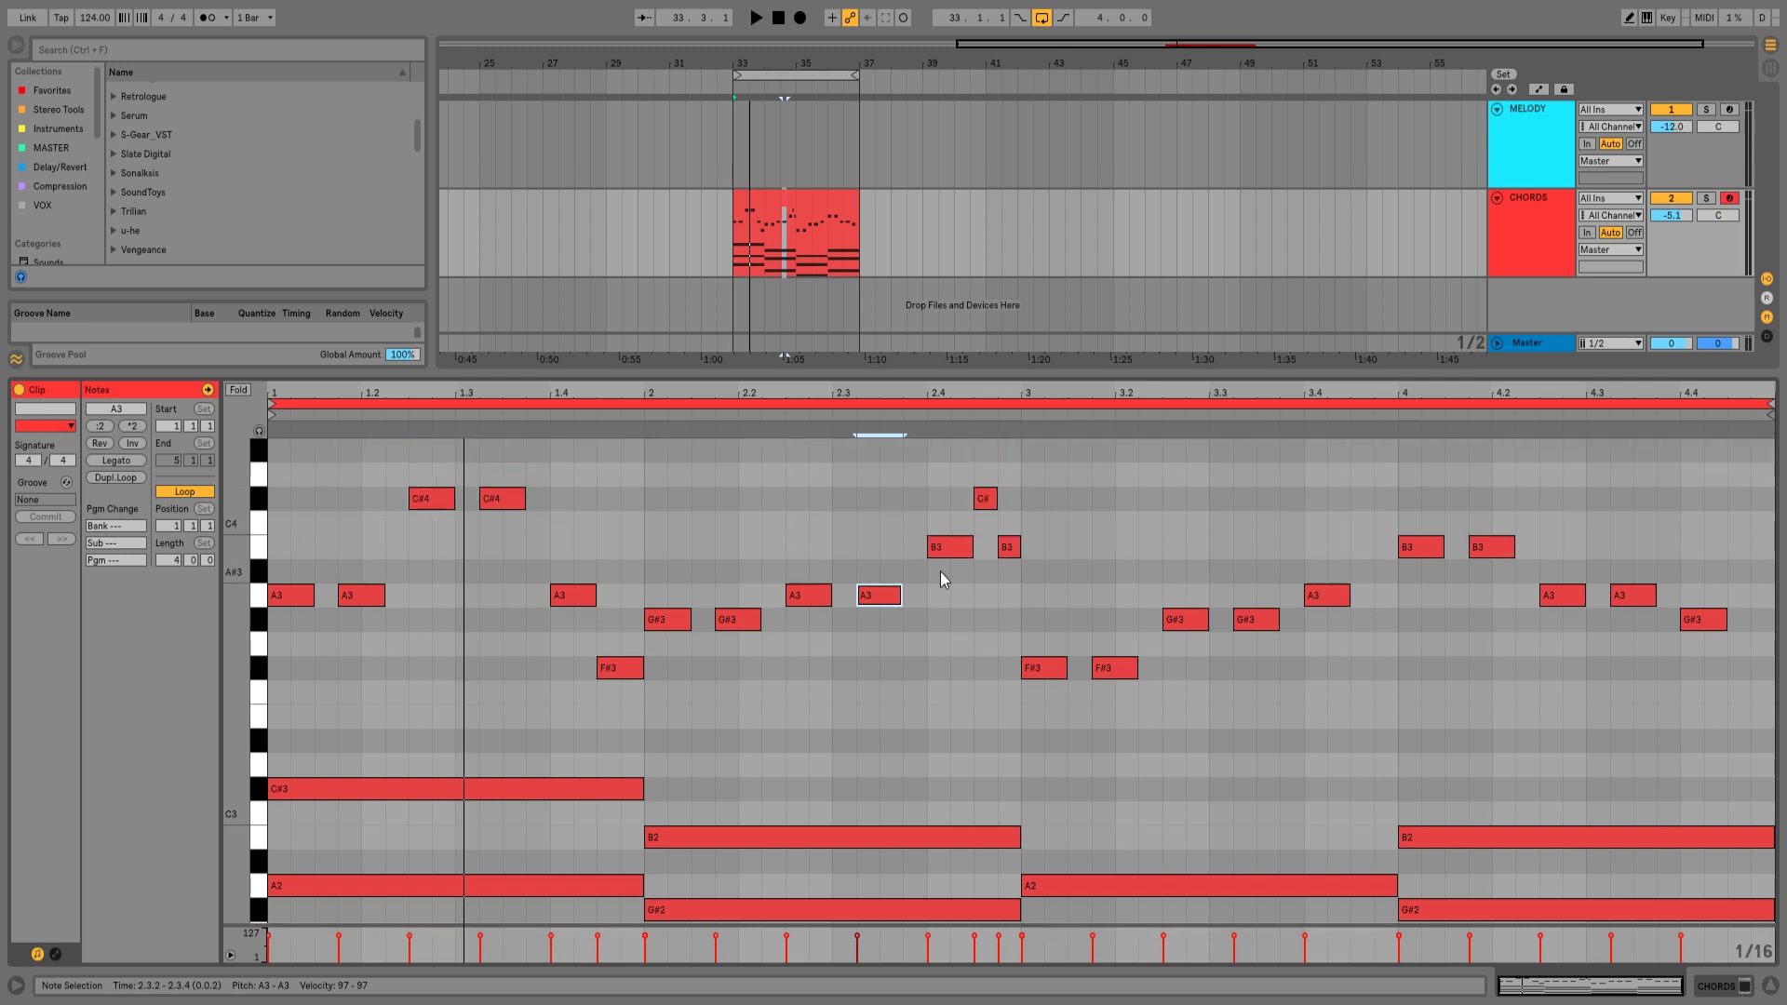
{"action": "key", "text": "space"}
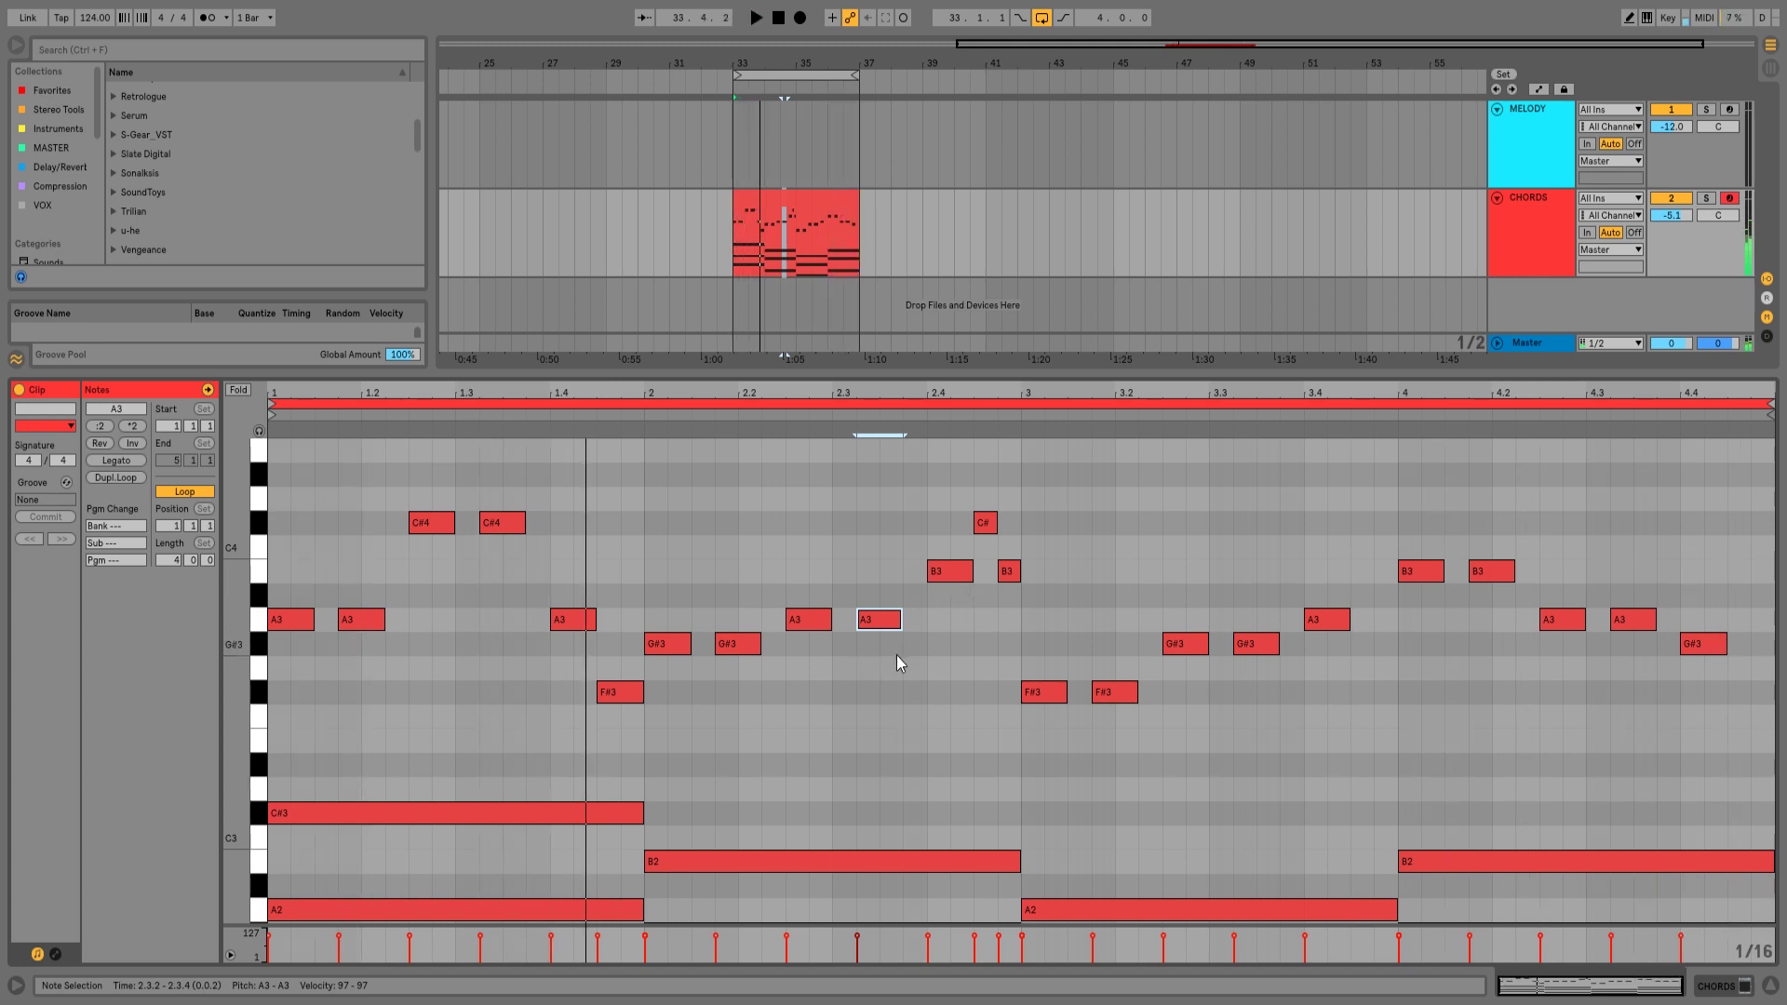
{"action": "left_click", "coordinate": [1690, 601]}
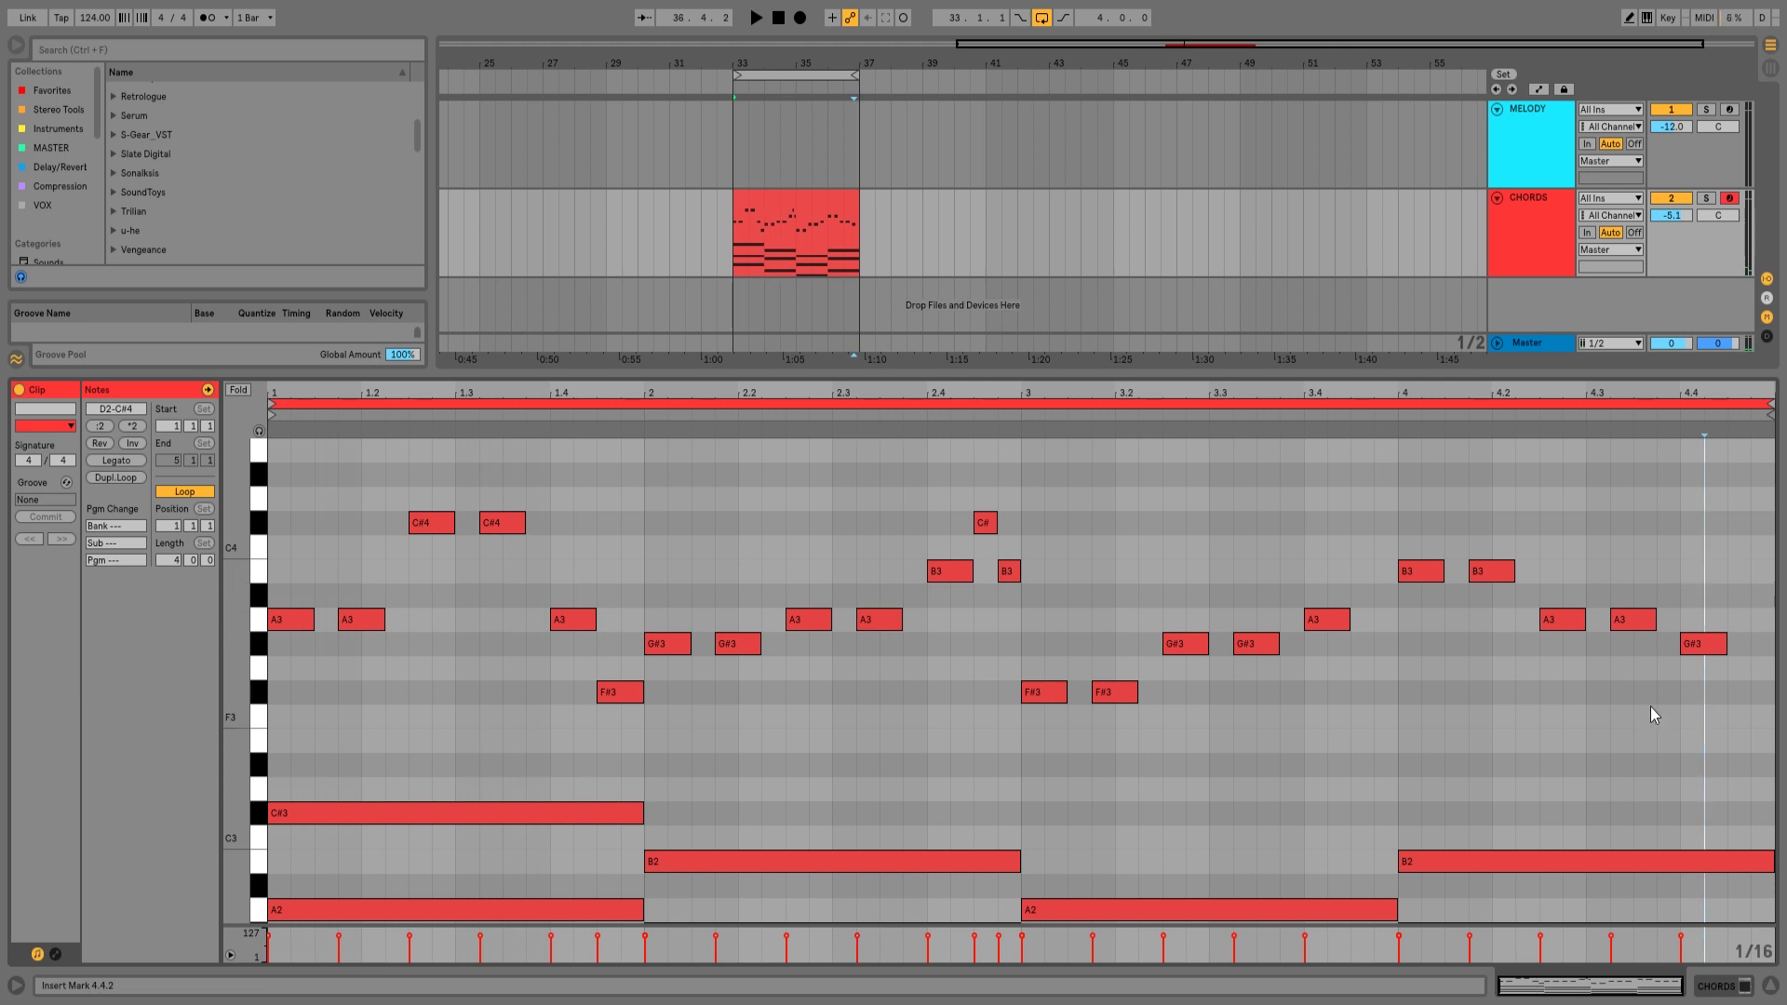
{"action": "left_click", "coordinate": [1703, 642]}
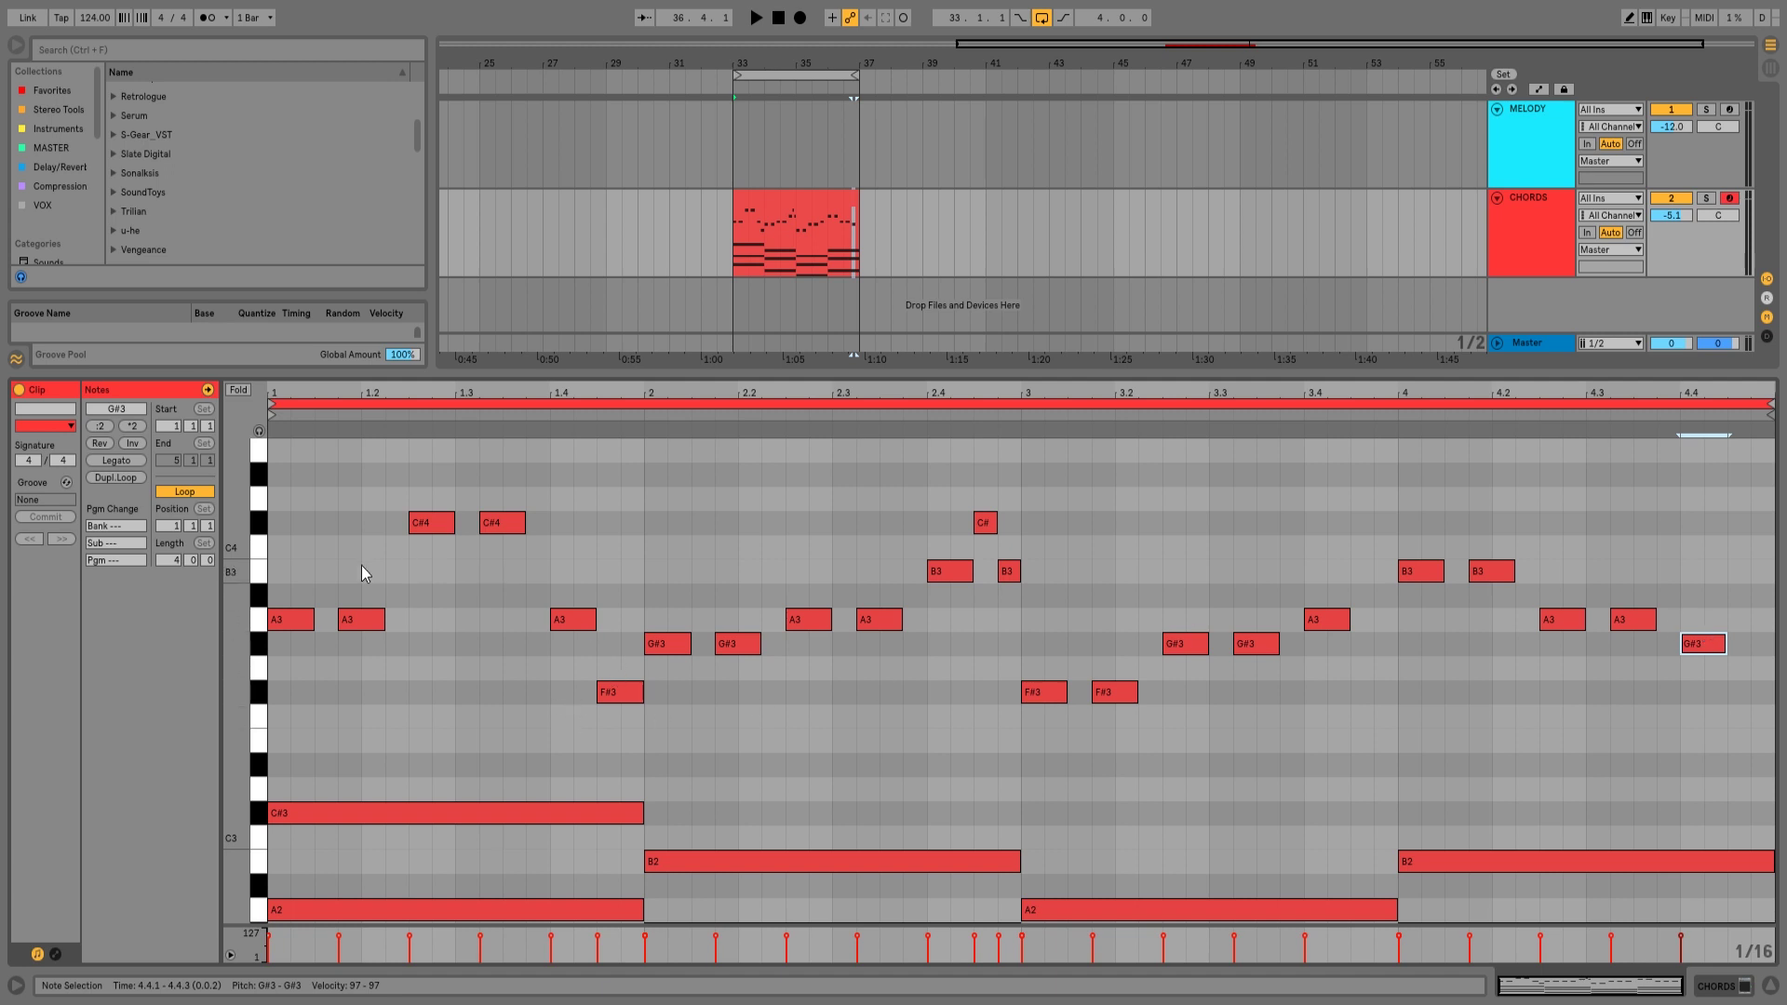
{"action": "left_click", "coordinate": [302, 599]}
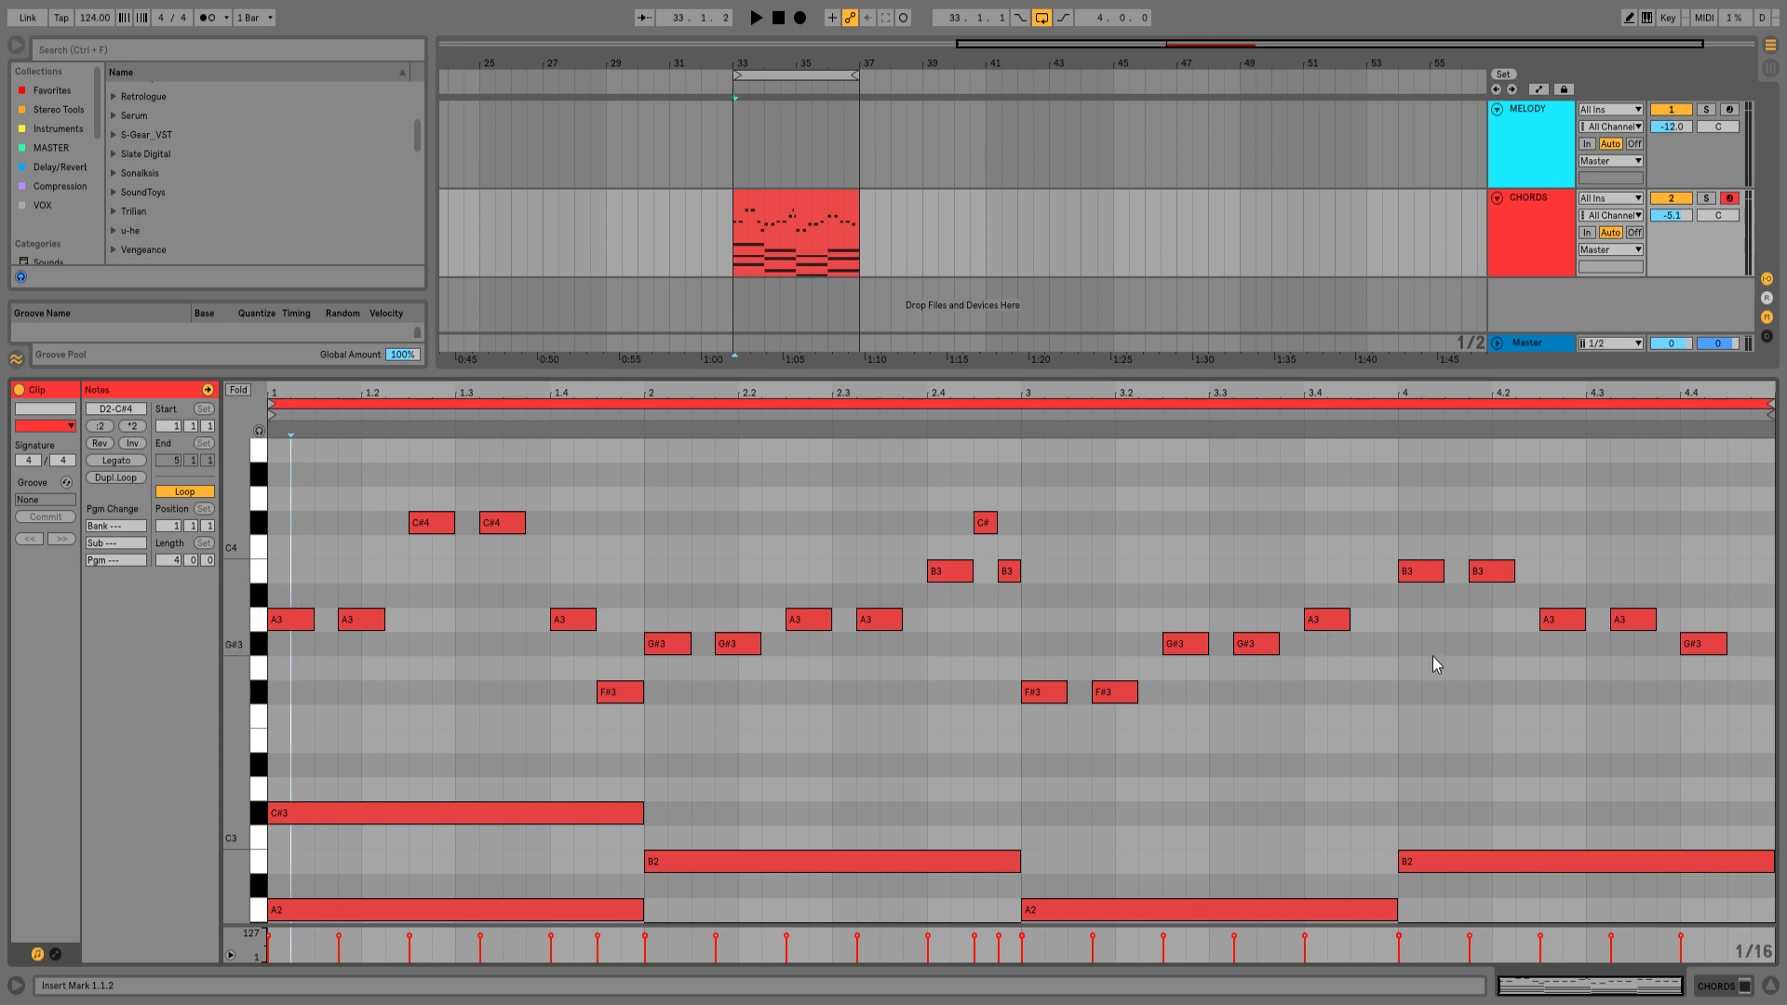
Try raising the last melody note in bar 4 by three semitones to B3 and listen to it.
{"action": "left_click", "coordinate": [1700, 650]}
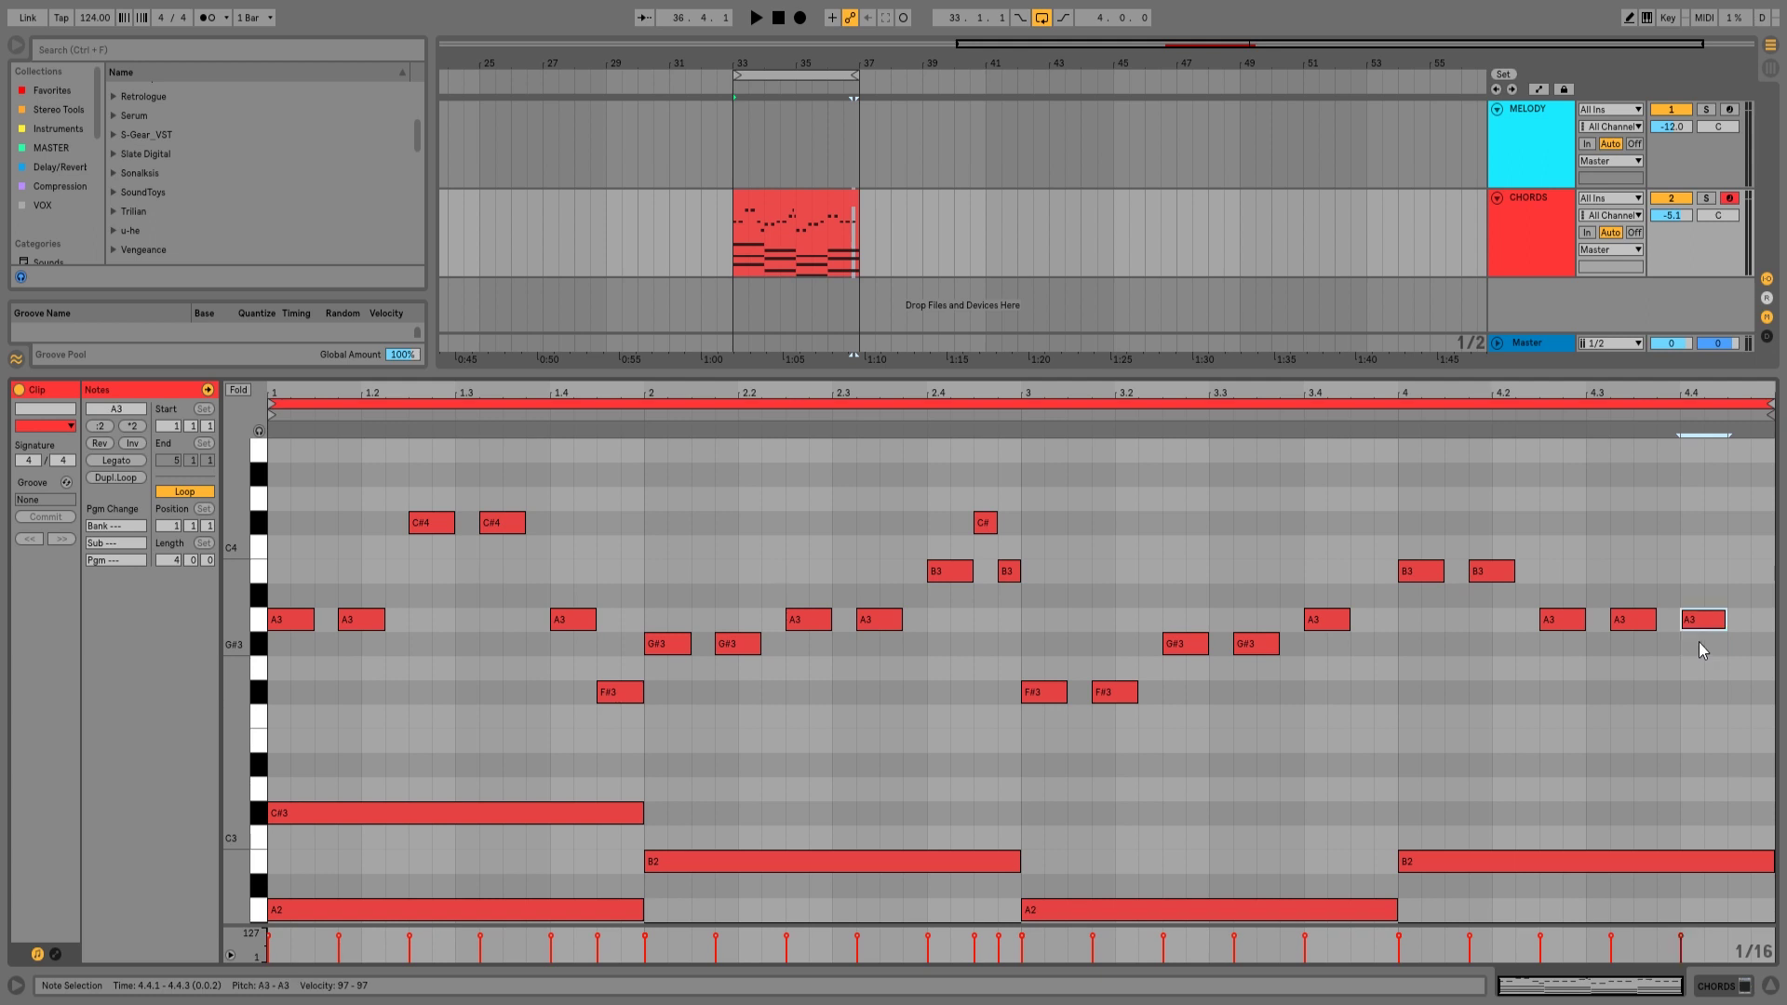
{"action": "key", "text": "Up"}
{"action": "key", "text": "Up"}
{"action": "key", "text": "Up"}
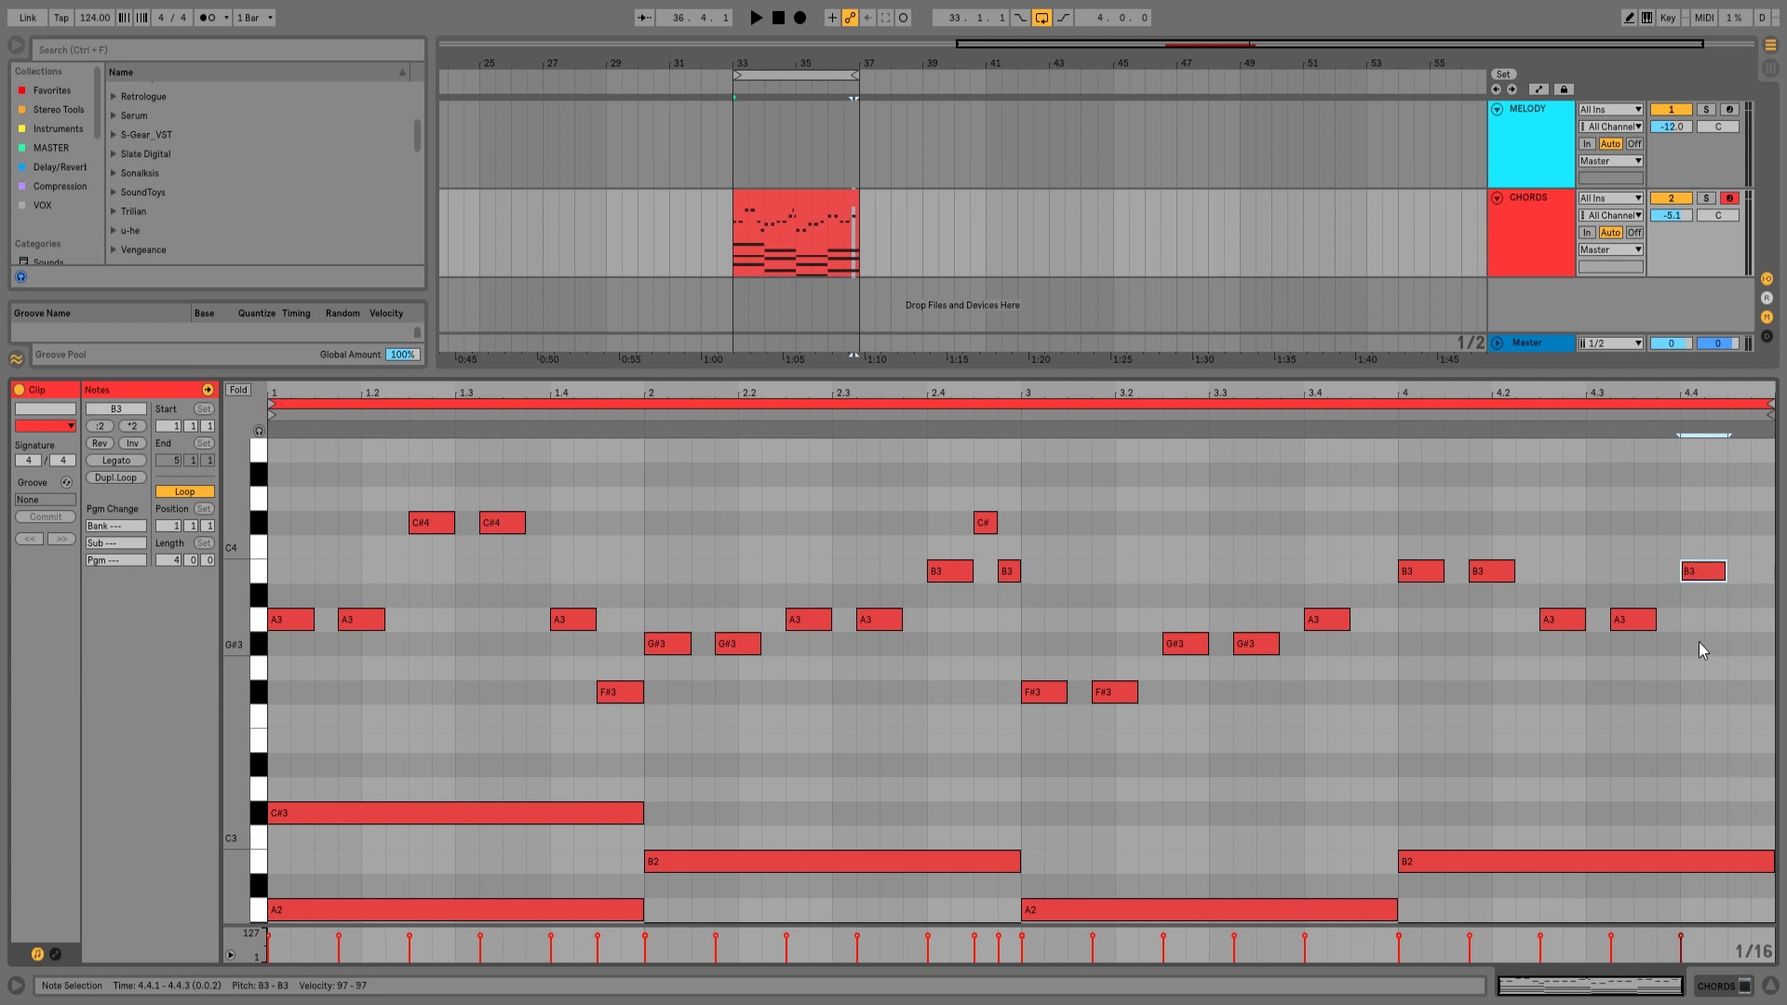
{"action": "key", "text": "space"}
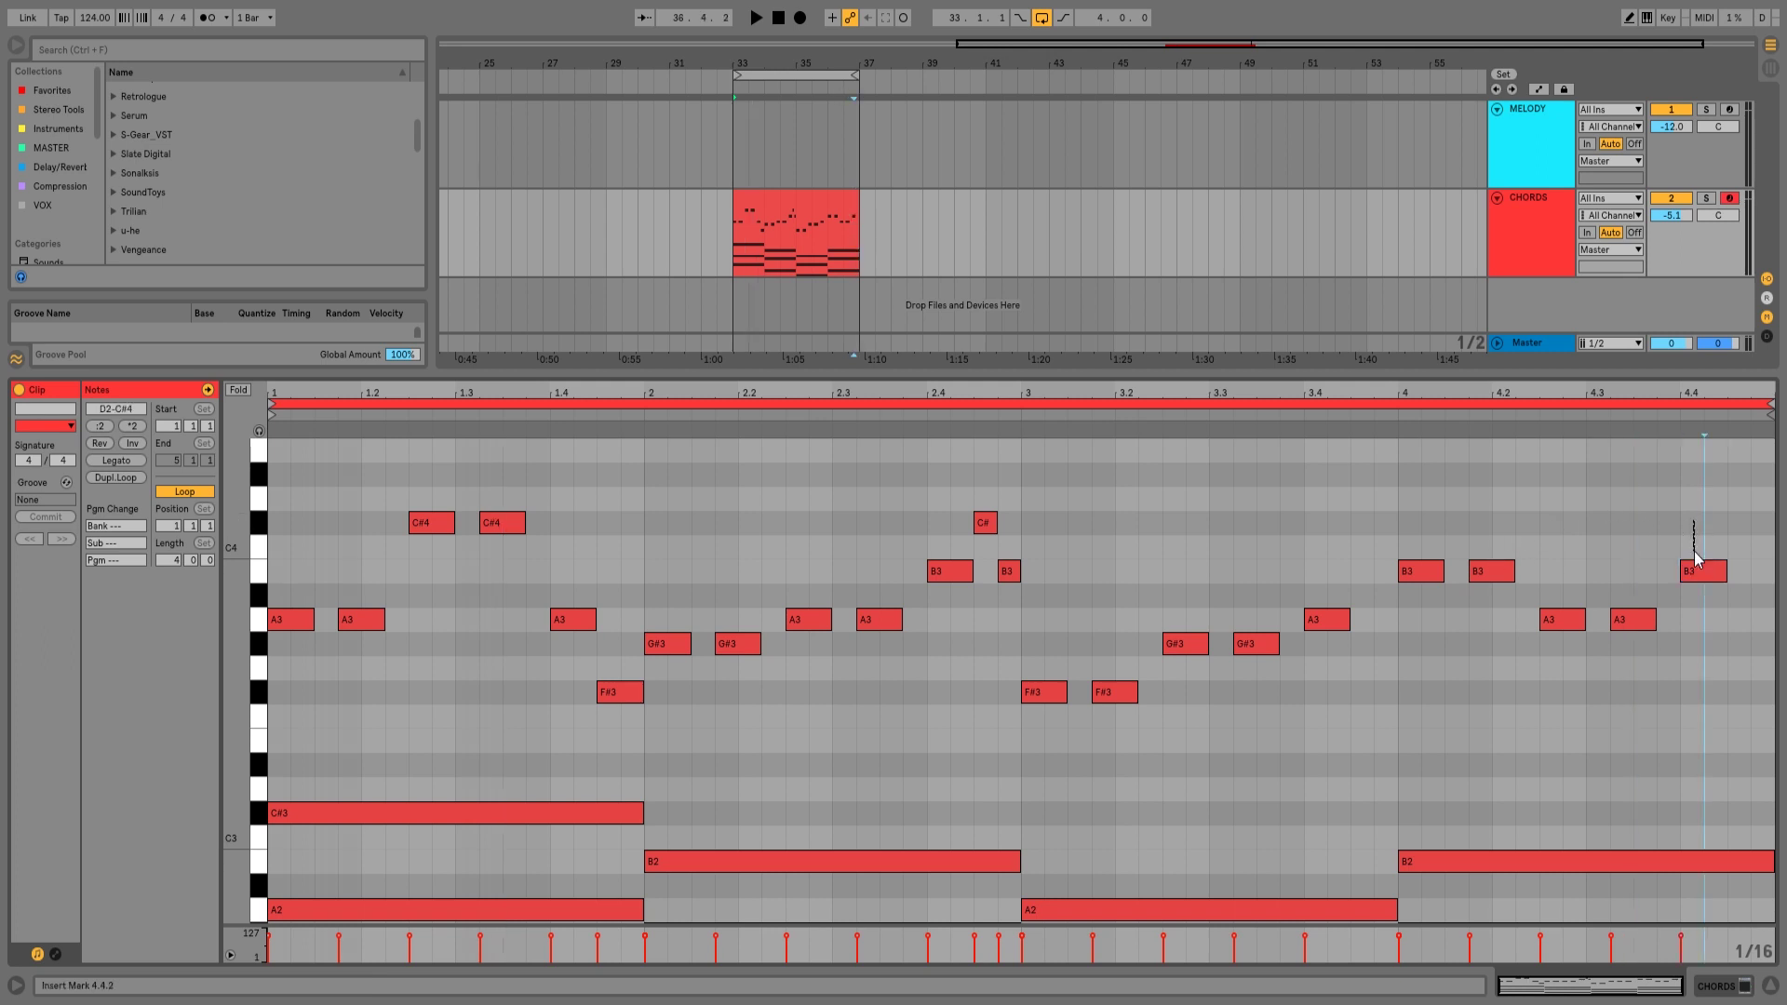
Lower the last melody note in bar 4 by three semitones back to G#3 and deselect it.
{"action": "key", "text": "Down"}
{"action": "key", "text": "Down"}
{"action": "key", "text": "Down"}
{"action": "left_click", "coordinate": [1634, 731]}
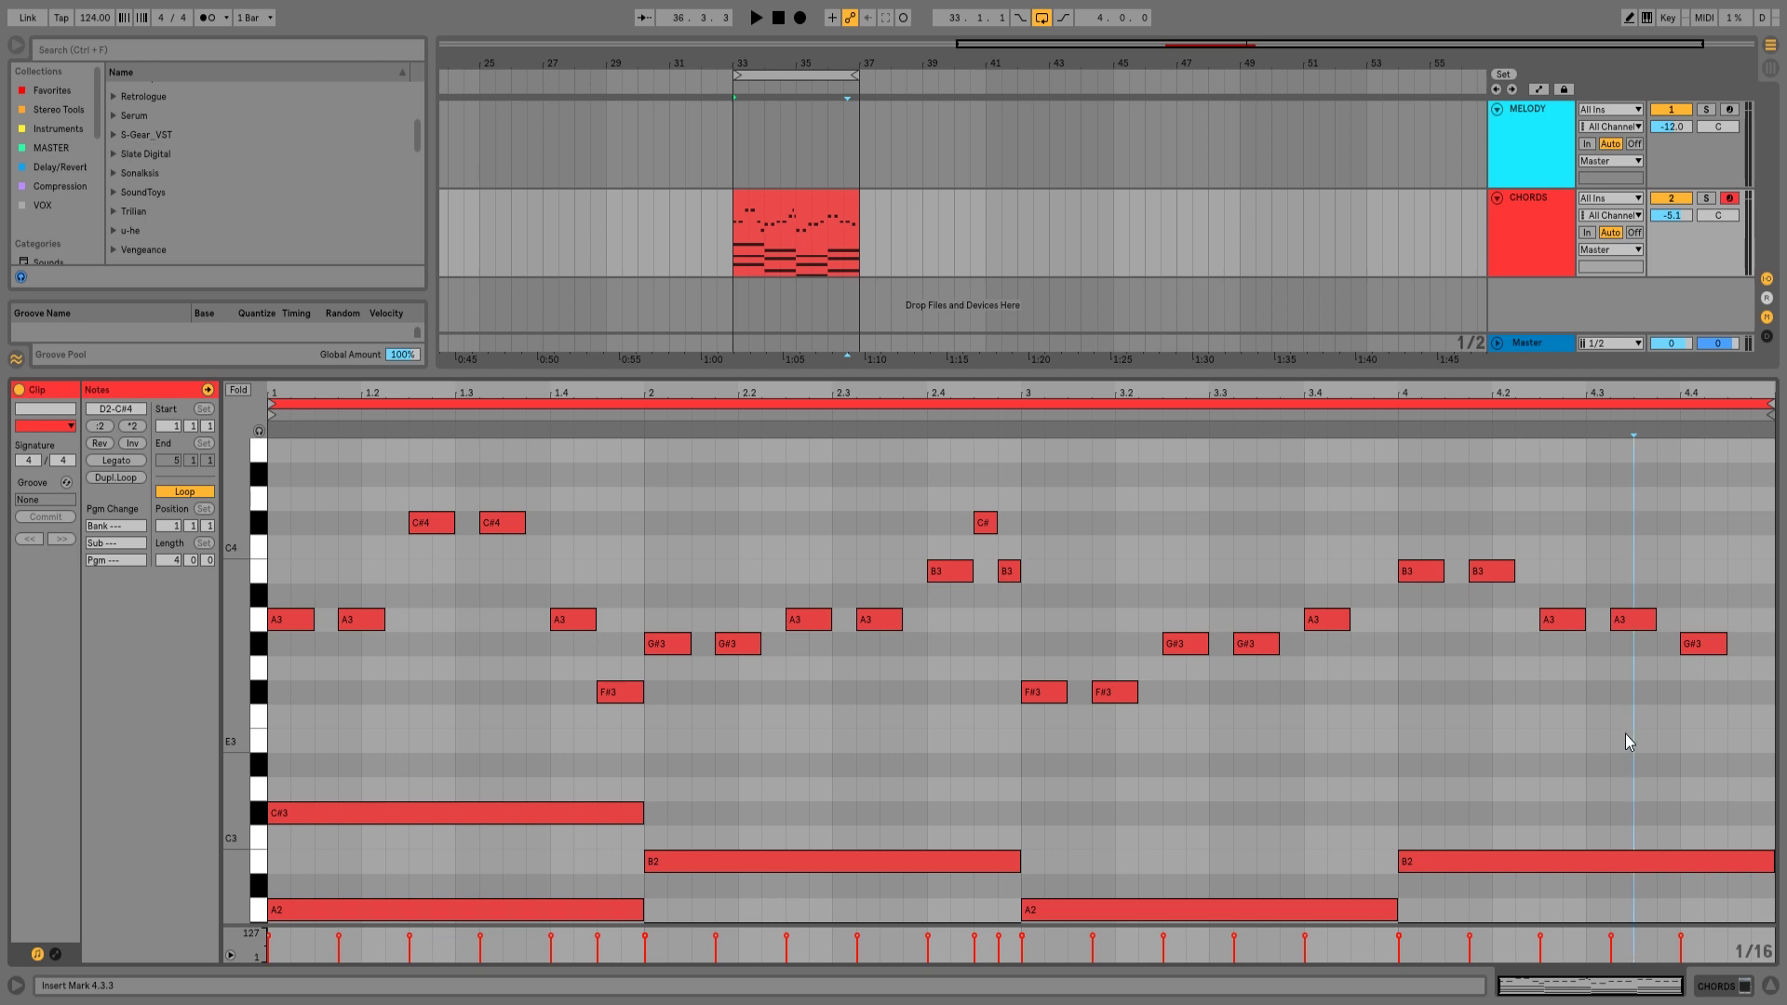
Play the chords and melody together through the end of the four-bar loop.
{"action": "key", "text": "space"}
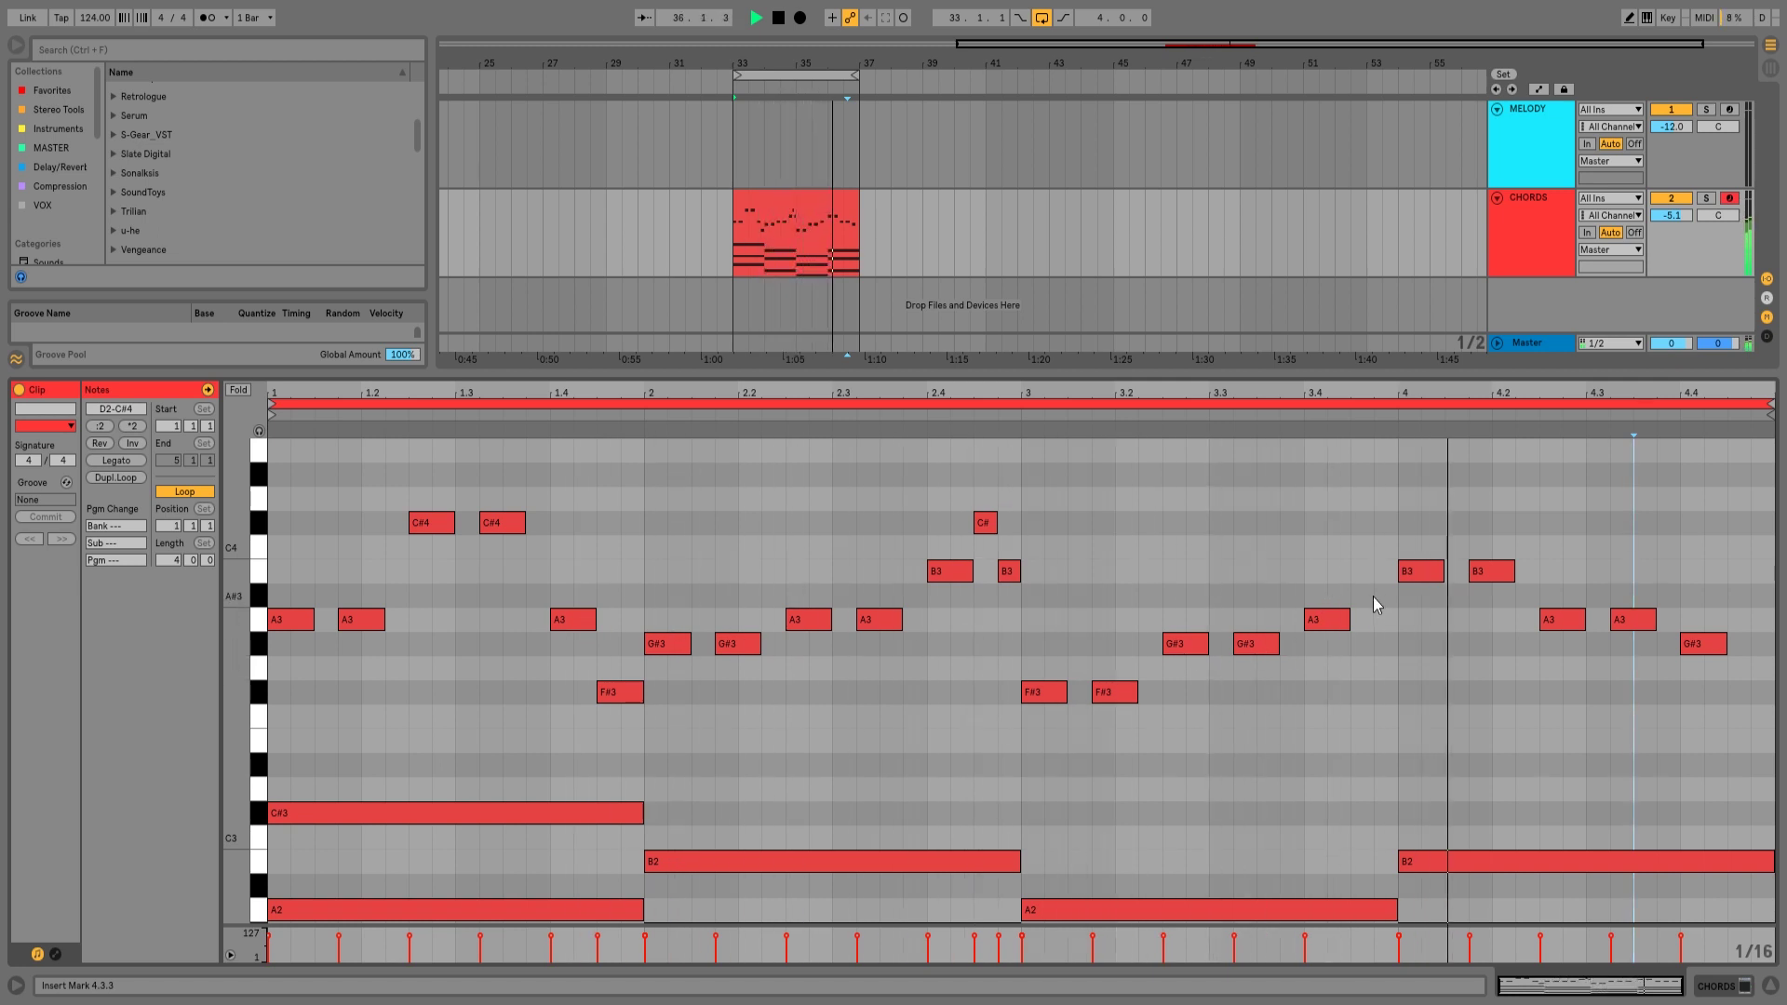
{"action": "key", "text": "space"}
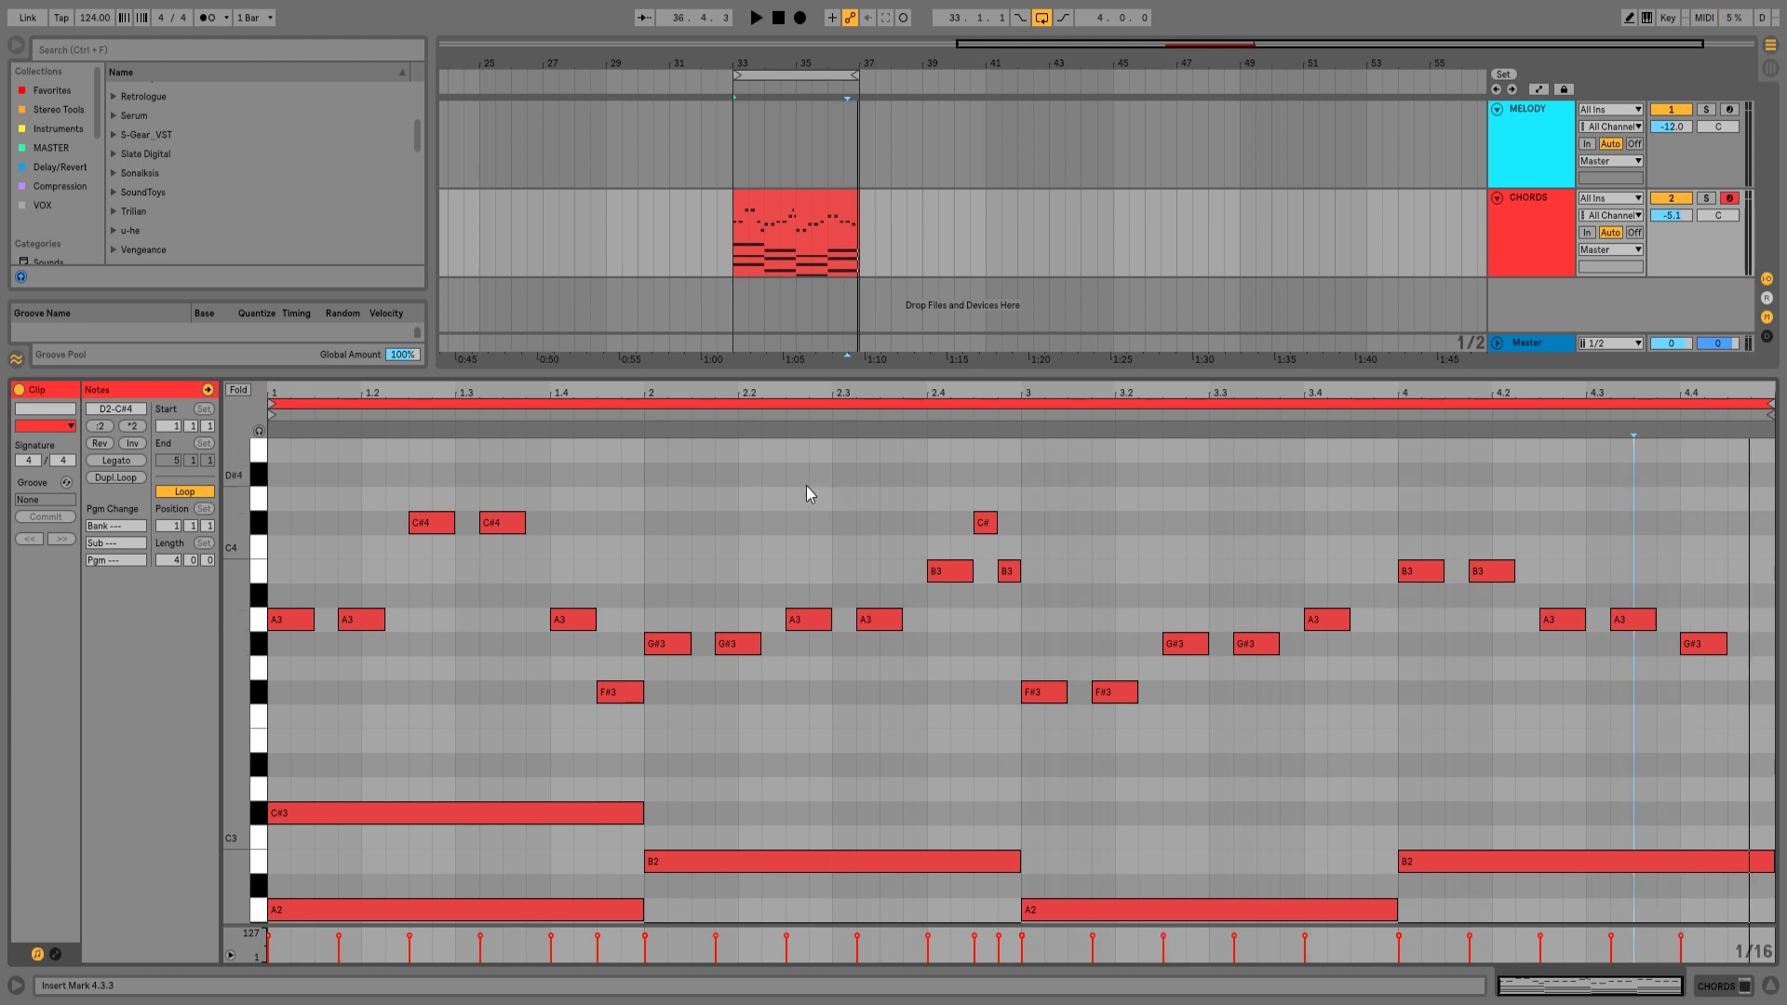
{"action": "scroll", "coordinate": [808, 494], "scroll_direction": "down", "scroll_amount": 1}
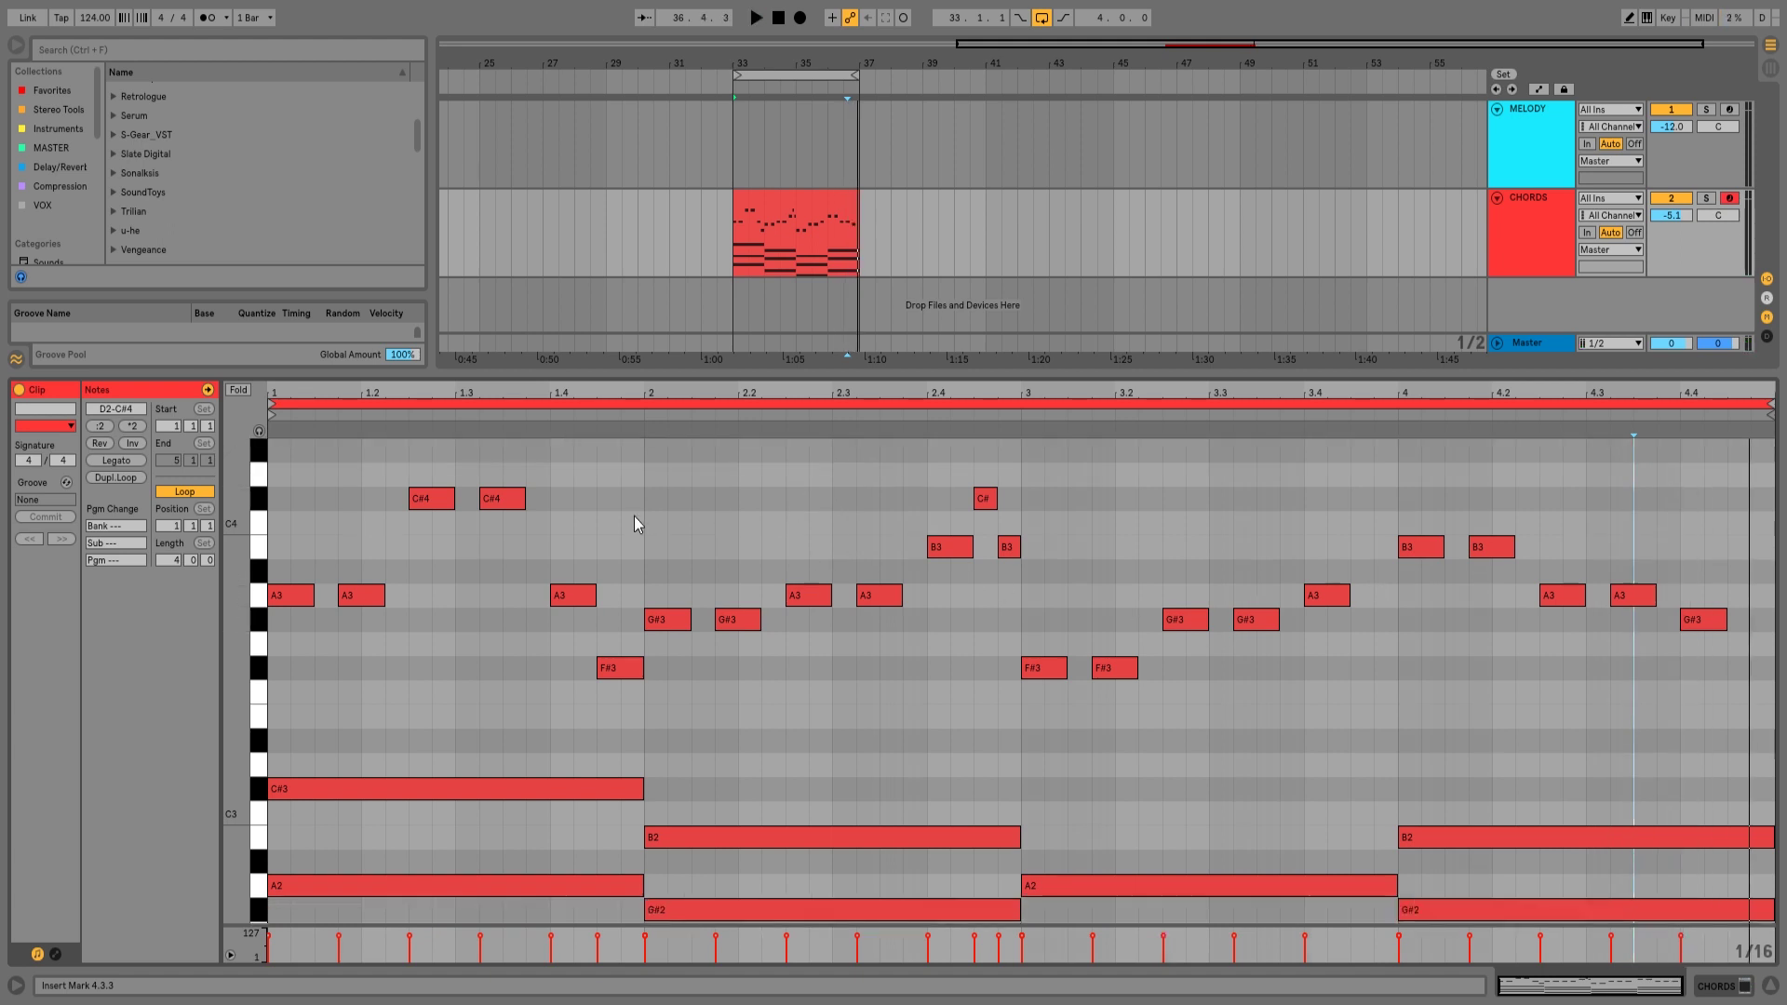
Copy the CHORDS clip onto the MELODY track at bar 33 and delete all the chord notes from the copy.
{"action": "left_click", "coordinate": [828, 194]}
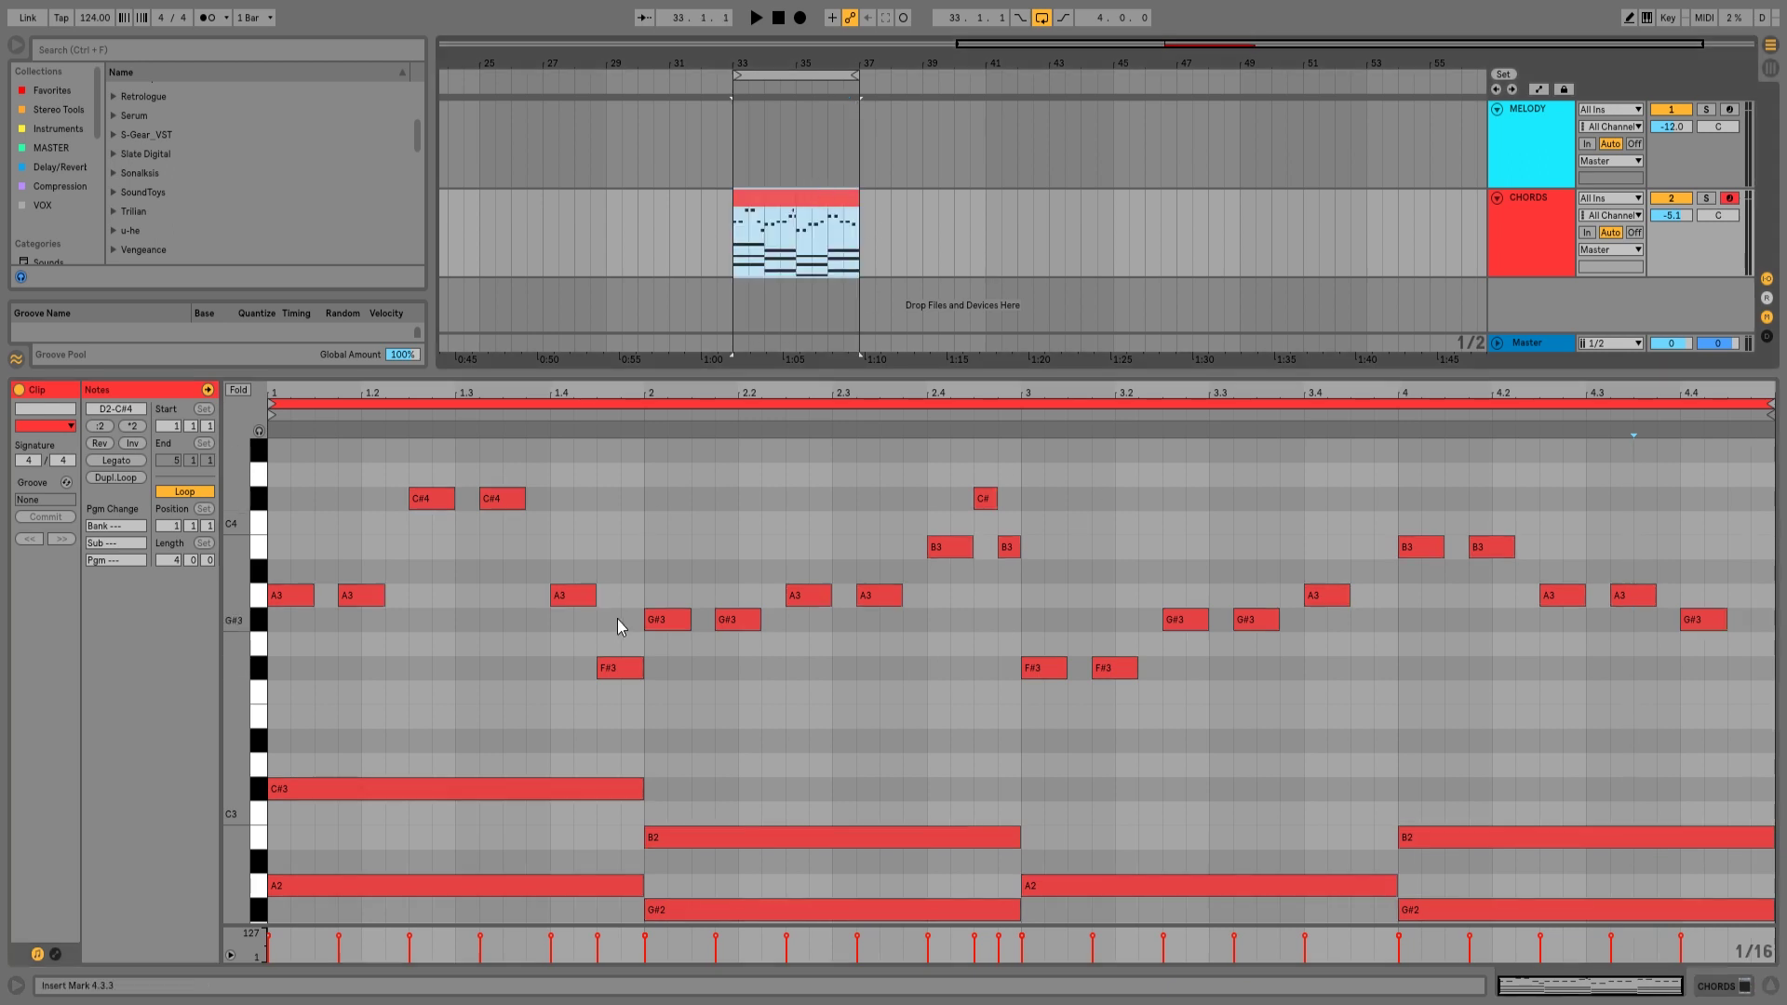
{"action": "left_click_drag", "start_coordinate": [813, 211], "coordinate": [819, 180]}
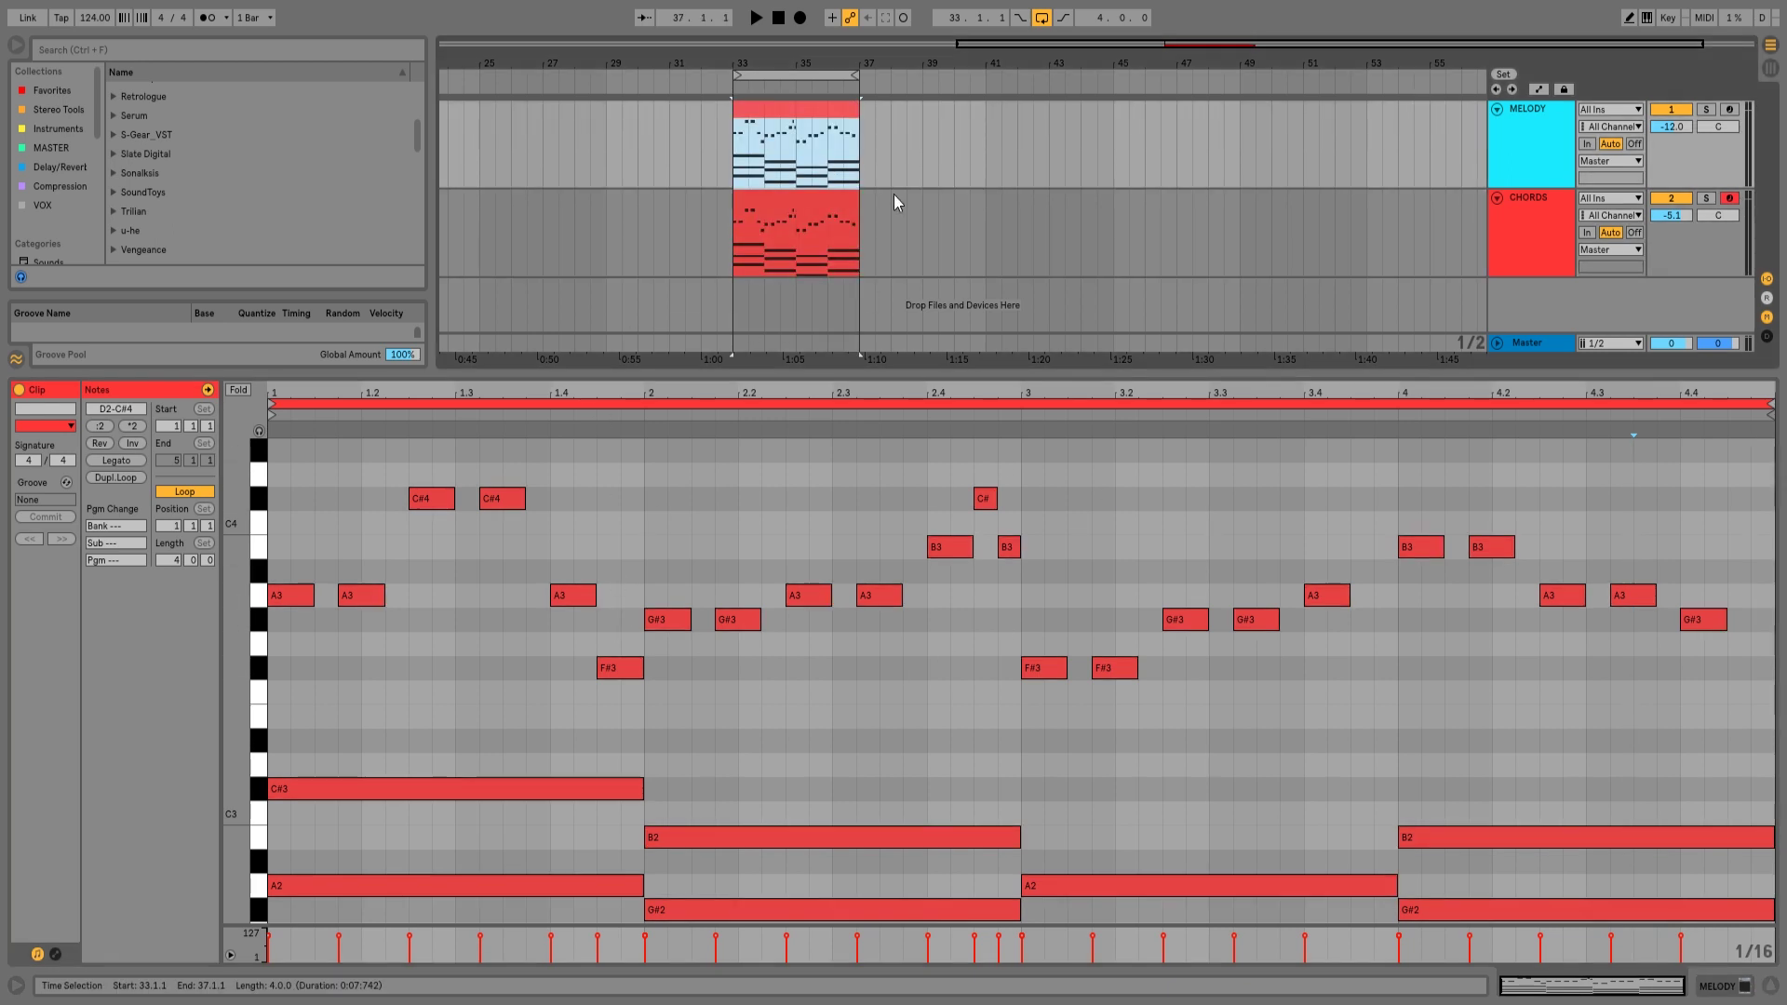
{"action": "scroll", "coordinate": [512, 675], "scroll_direction": "down", "scroll_amount": 7}
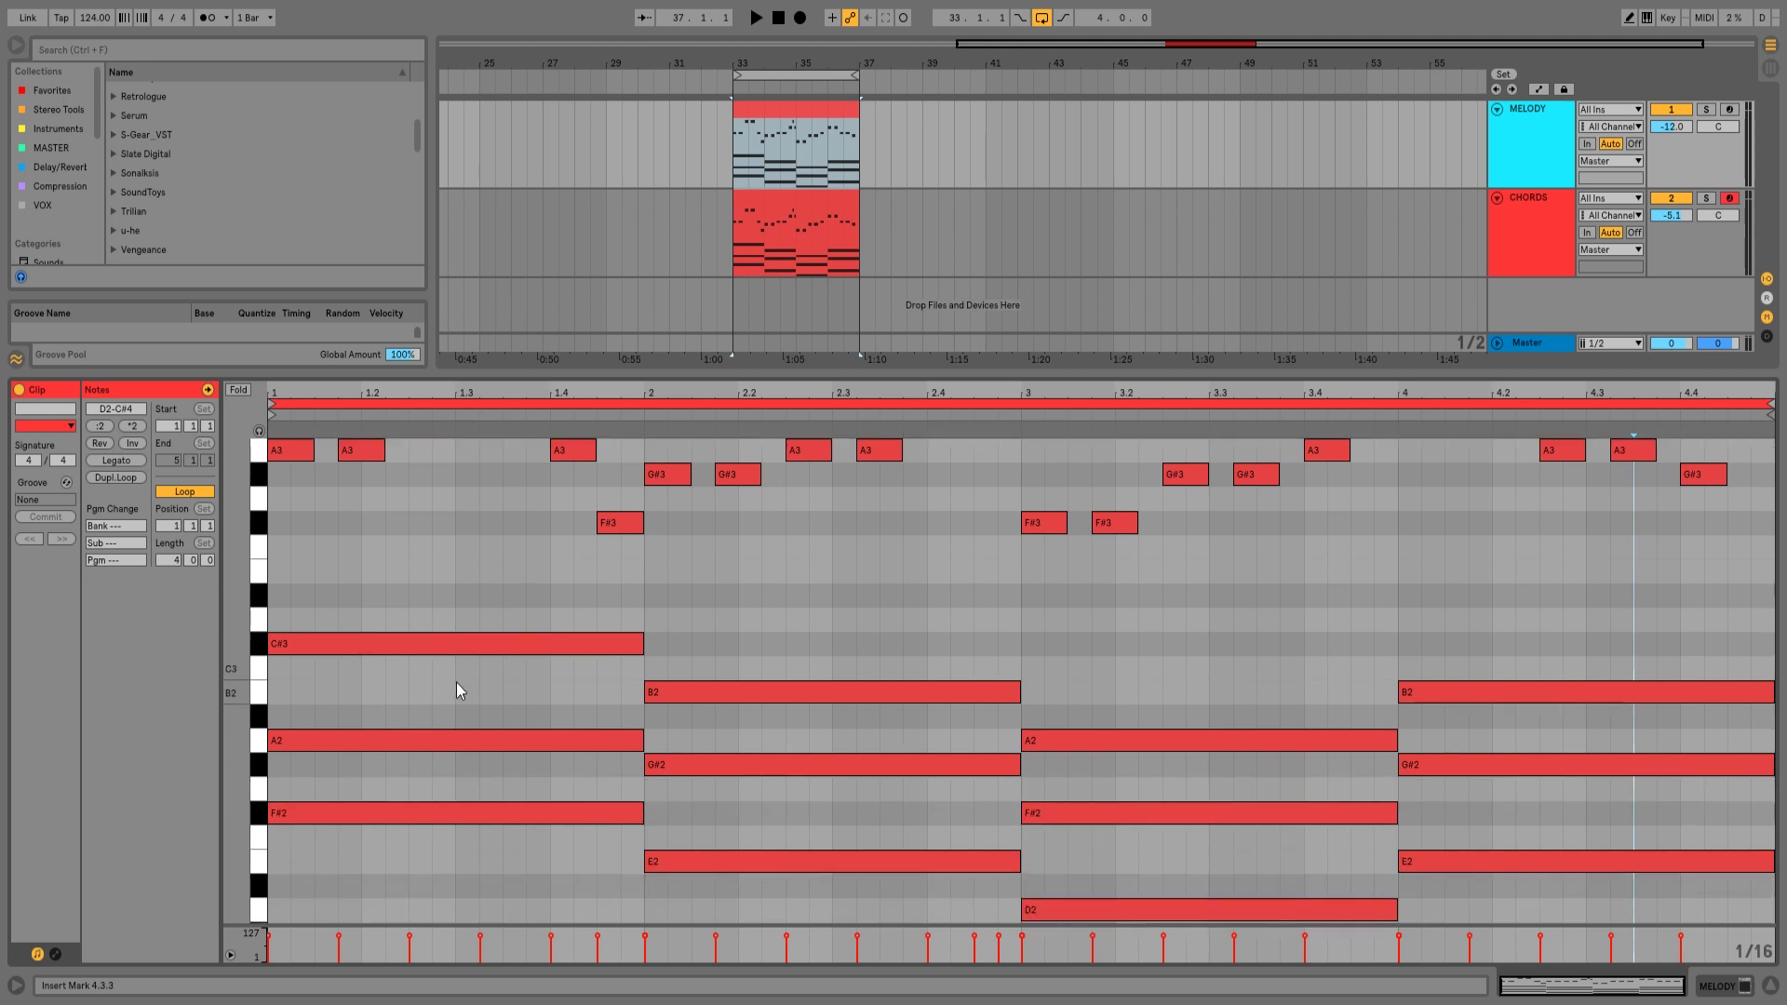
{"action": "scroll", "coordinate": [455, 604], "scroll_direction": "down", "scroll_amount": 1}
{"action": "left_click_drag", "start_coordinate": [388, 562], "coordinate": [1683, 880]}
{"action": "key", "text": "Delete"}
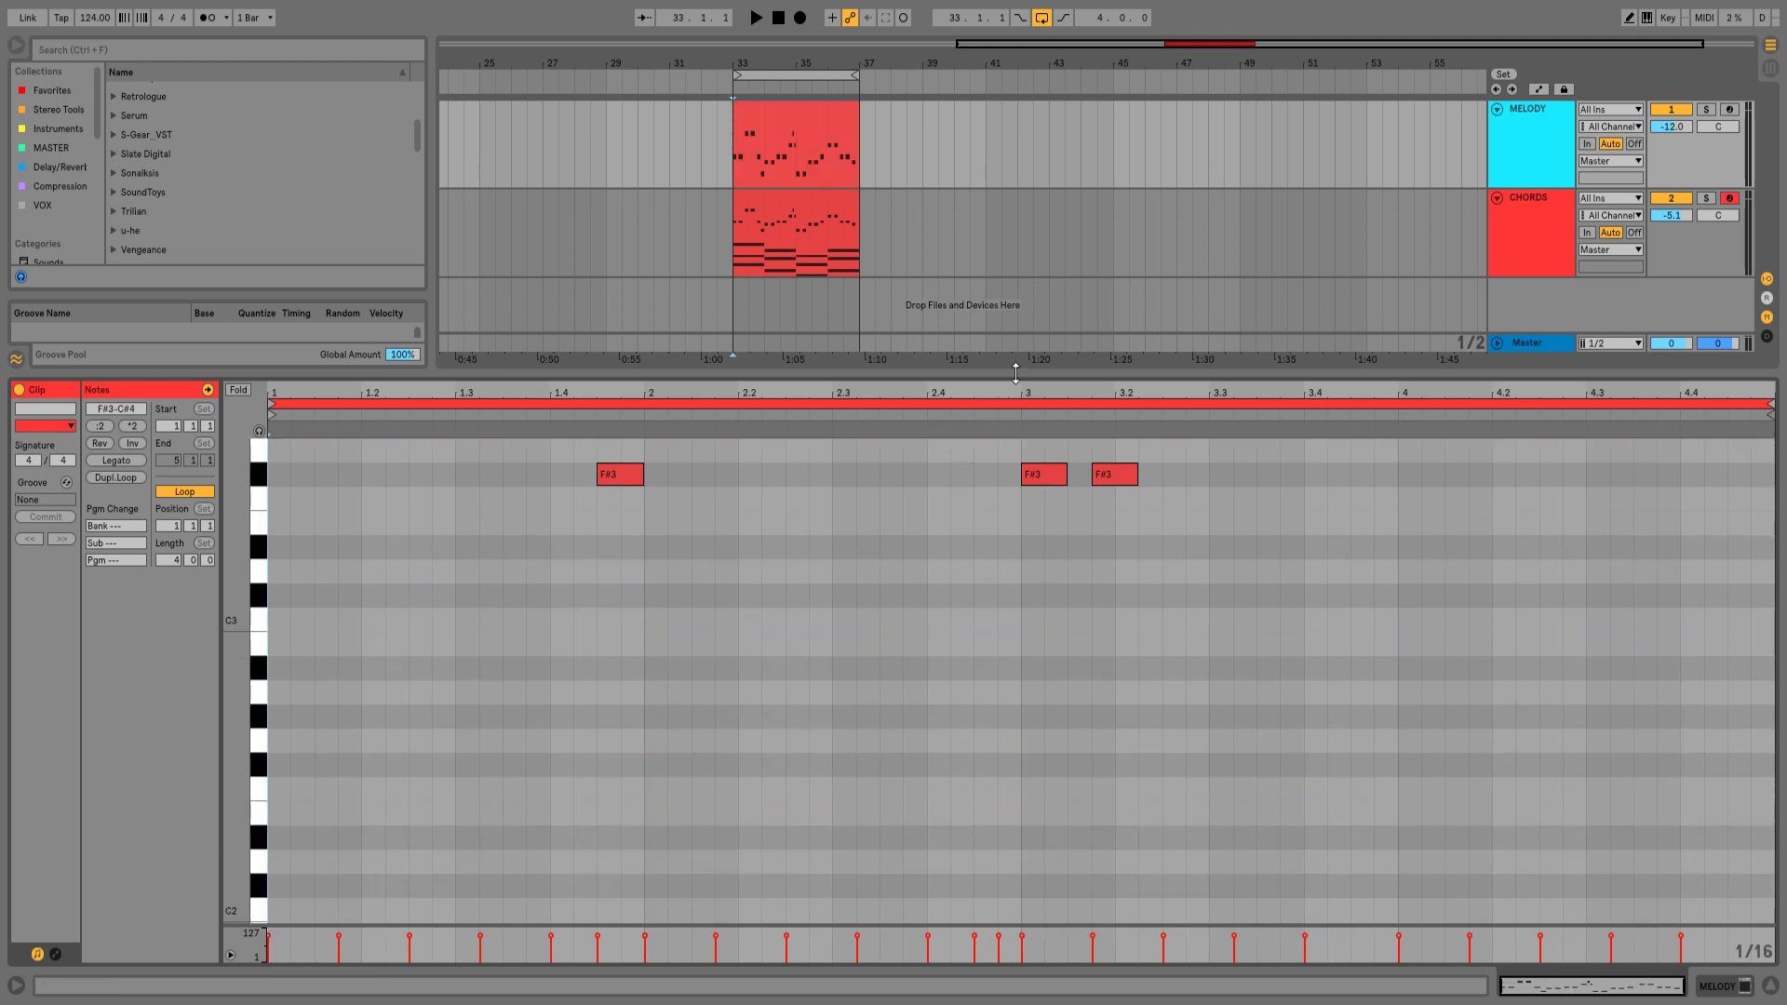
Solo the MELODY track, play its clip and set the track volume to -12.2 dB.
{"action": "left_click_drag", "start_coordinate": [1016, 372], "coordinate": [978, 795]}
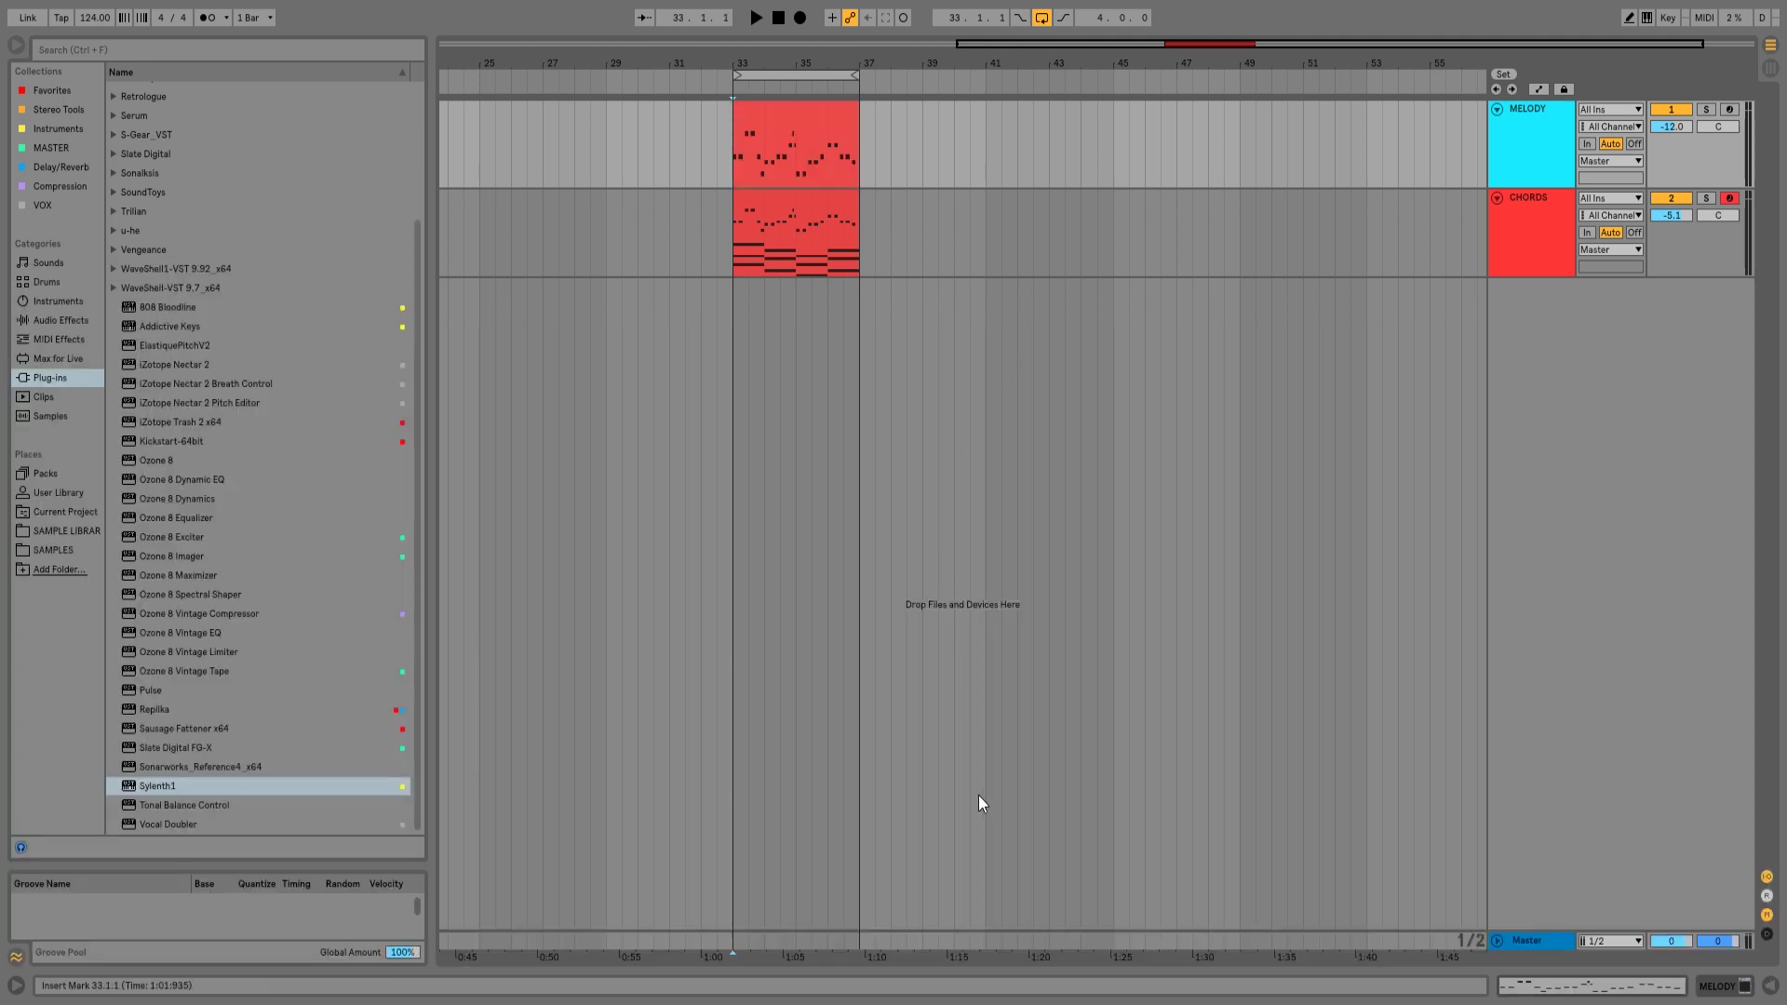
{"action": "double_click", "coordinate": [820, 102]}
{"action": "double_click", "coordinate": [1560, 117]}
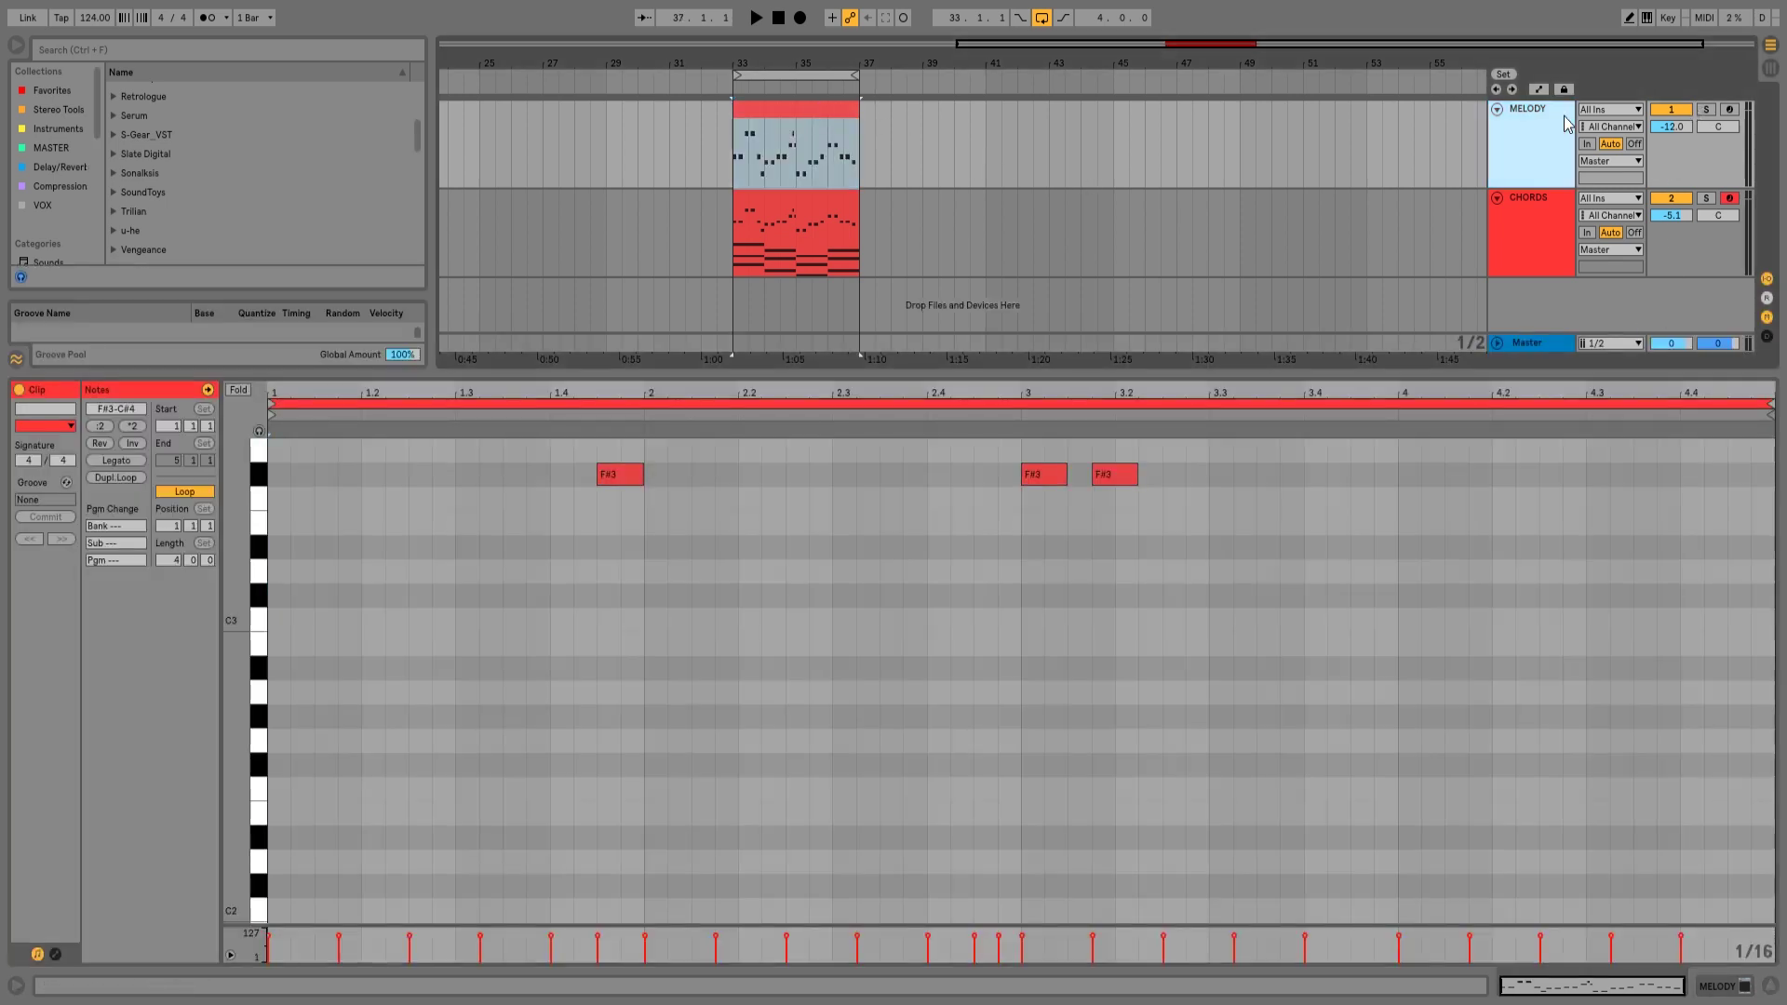
{"action": "left_click", "coordinate": [1707, 109]}
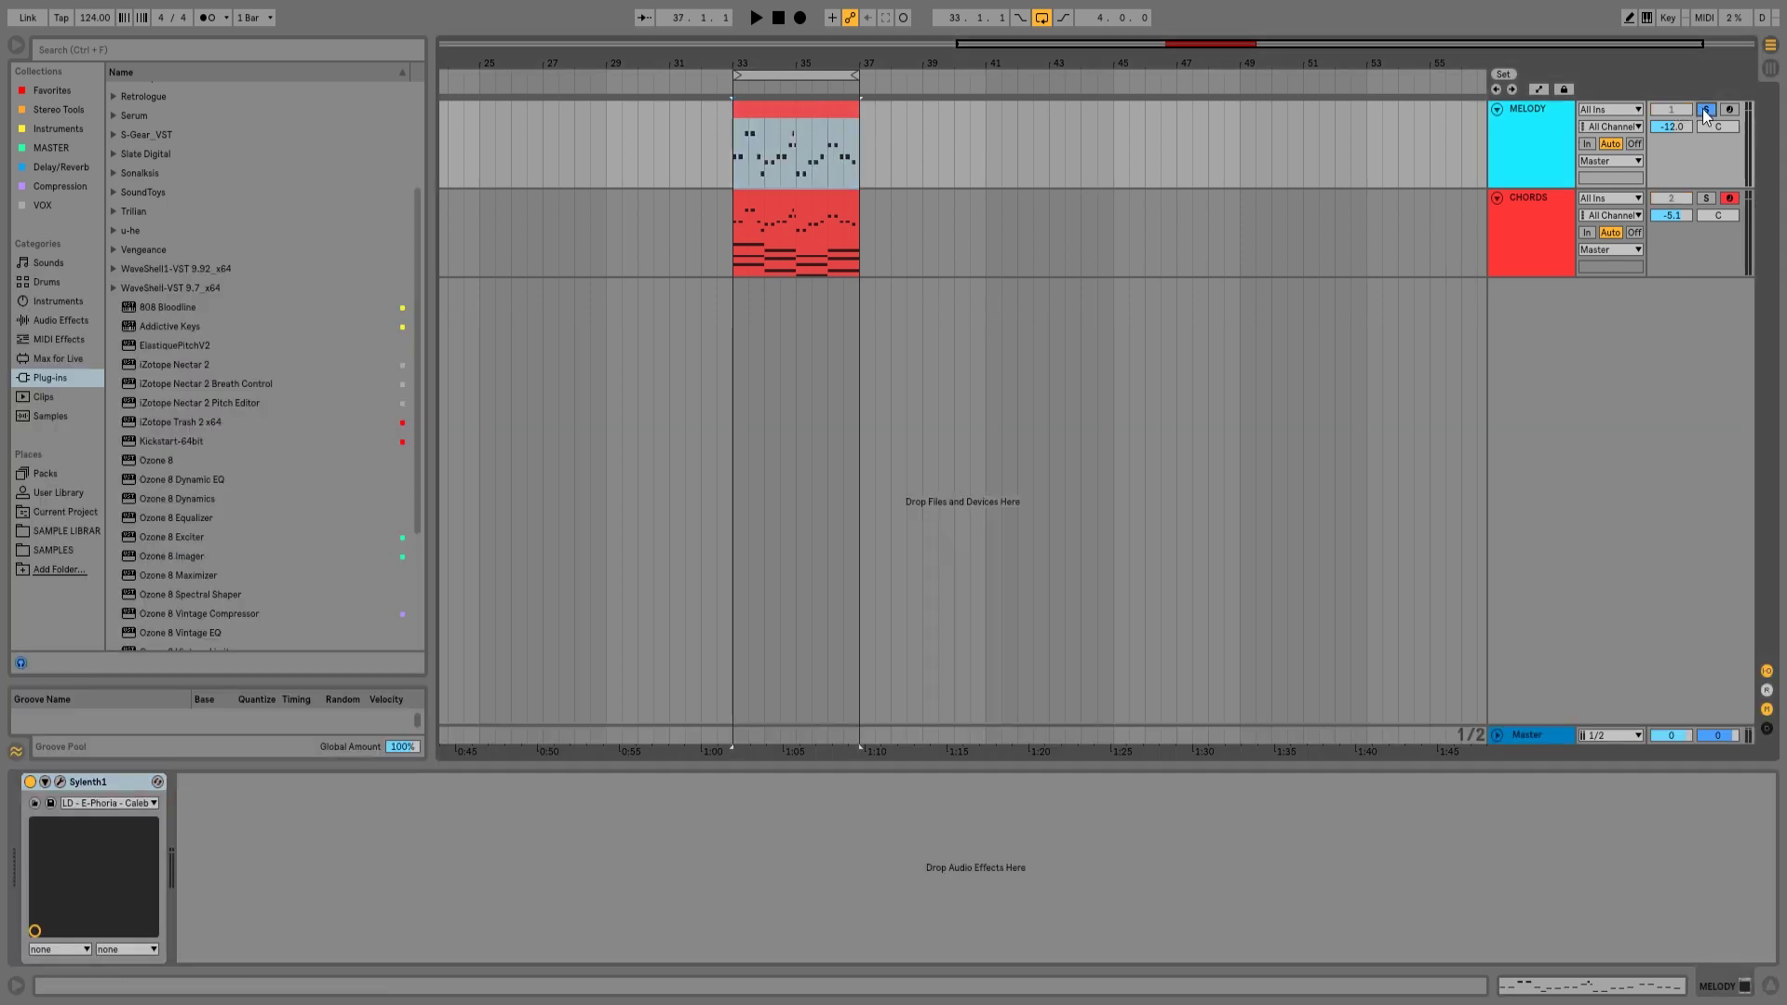
{"action": "left_click_drag", "start_coordinate": [804, 63], "coordinate": [812, 78]}
{"action": "left_click", "coordinate": [790, 107]}
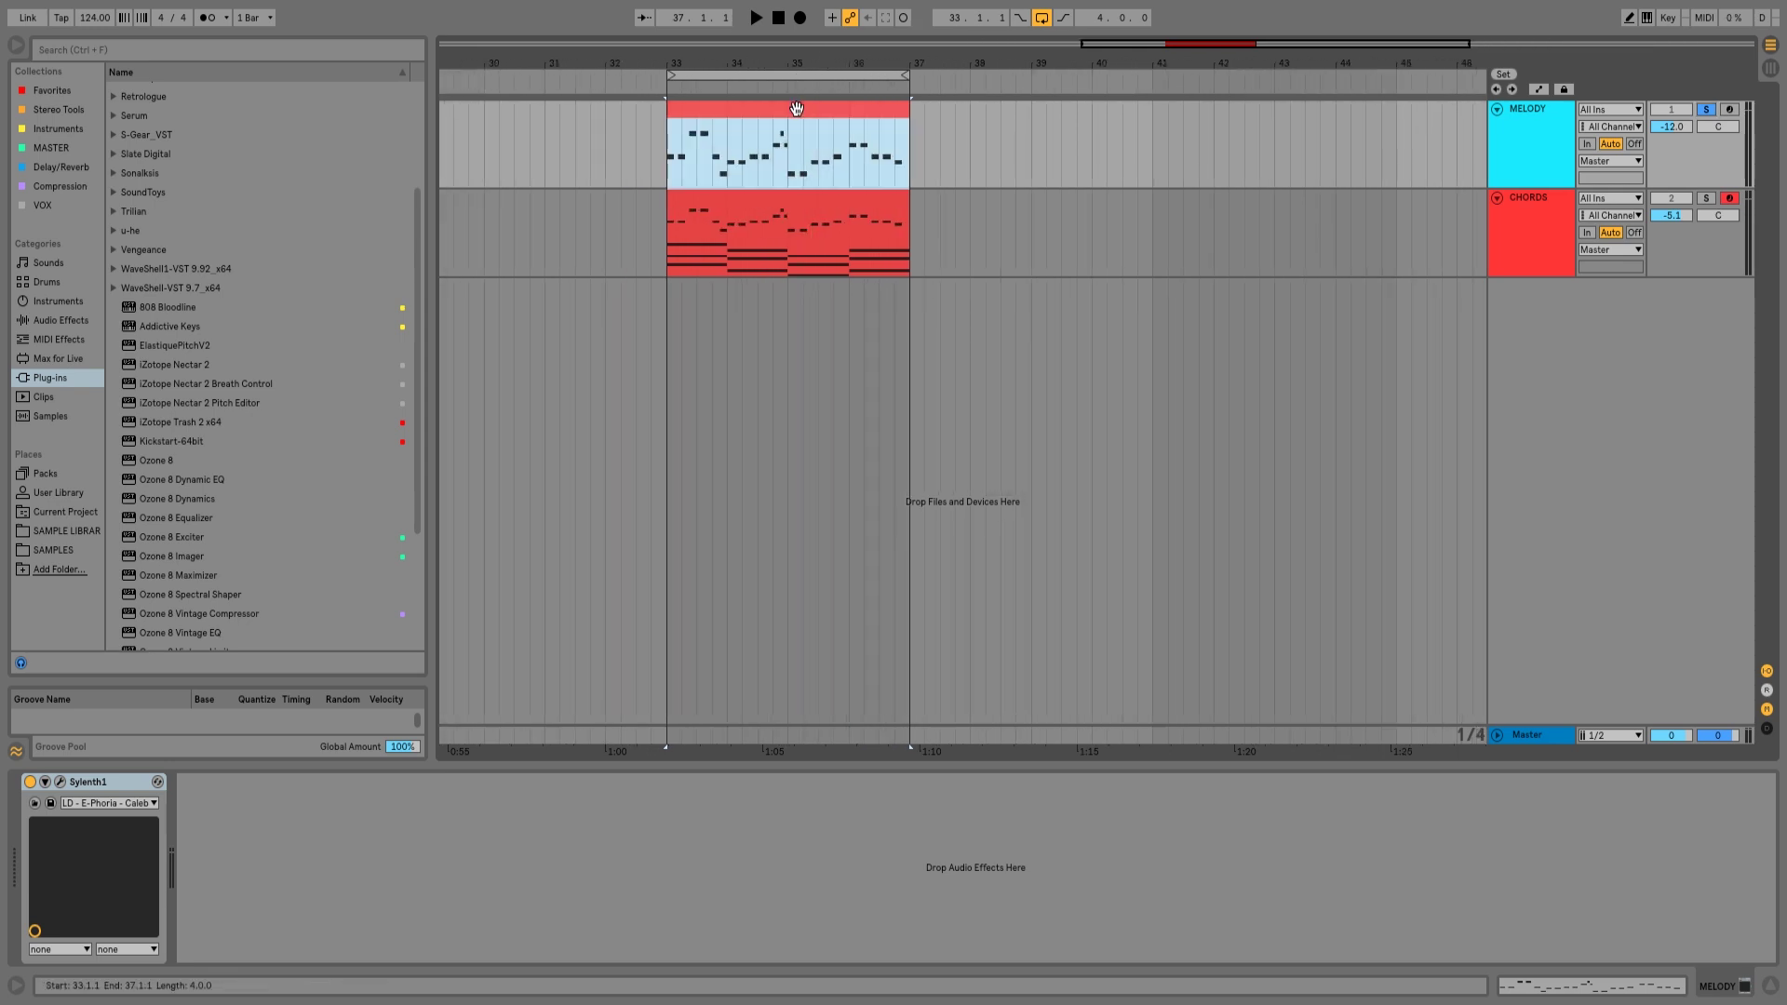
{"action": "key", "text": "space"}
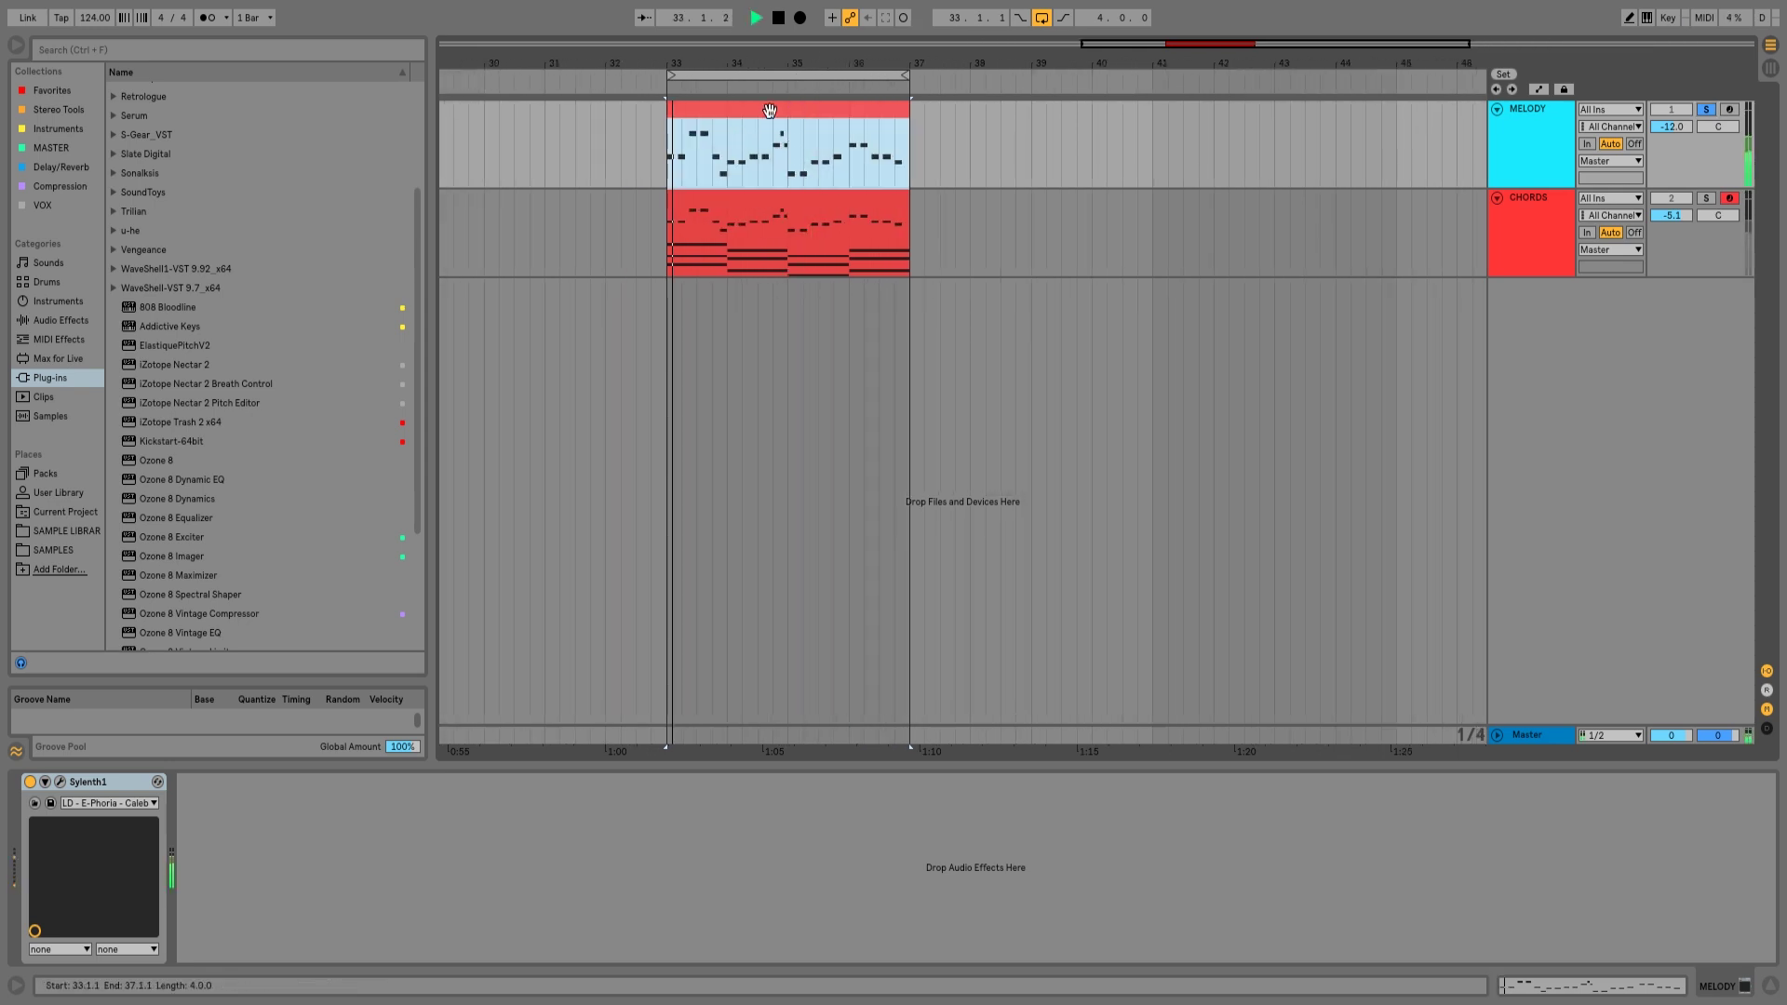
{"action": "left_click_drag", "start_coordinate": [1672, 128], "coordinate": [1672, 135]}
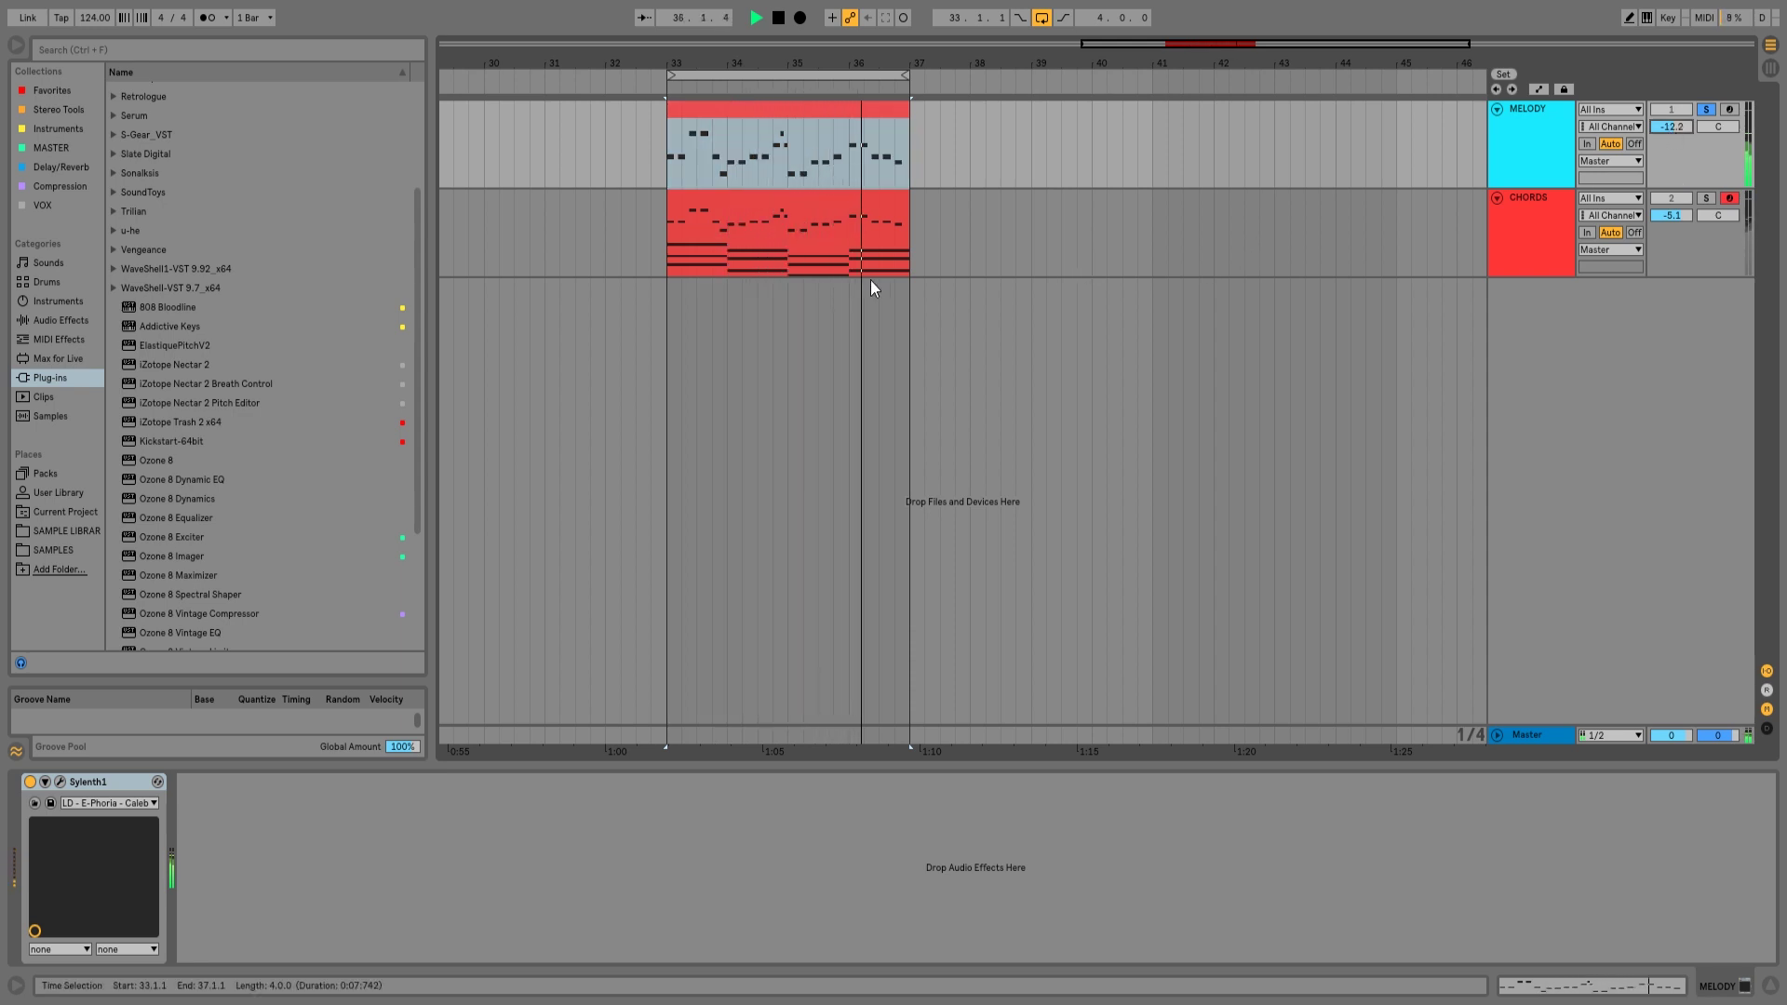
Add two short A2 notes and two short C#3 notes in the gaps between bar 1's melody notes and listen to them.
{"action": "double_click", "coordinate": [816, 110]}
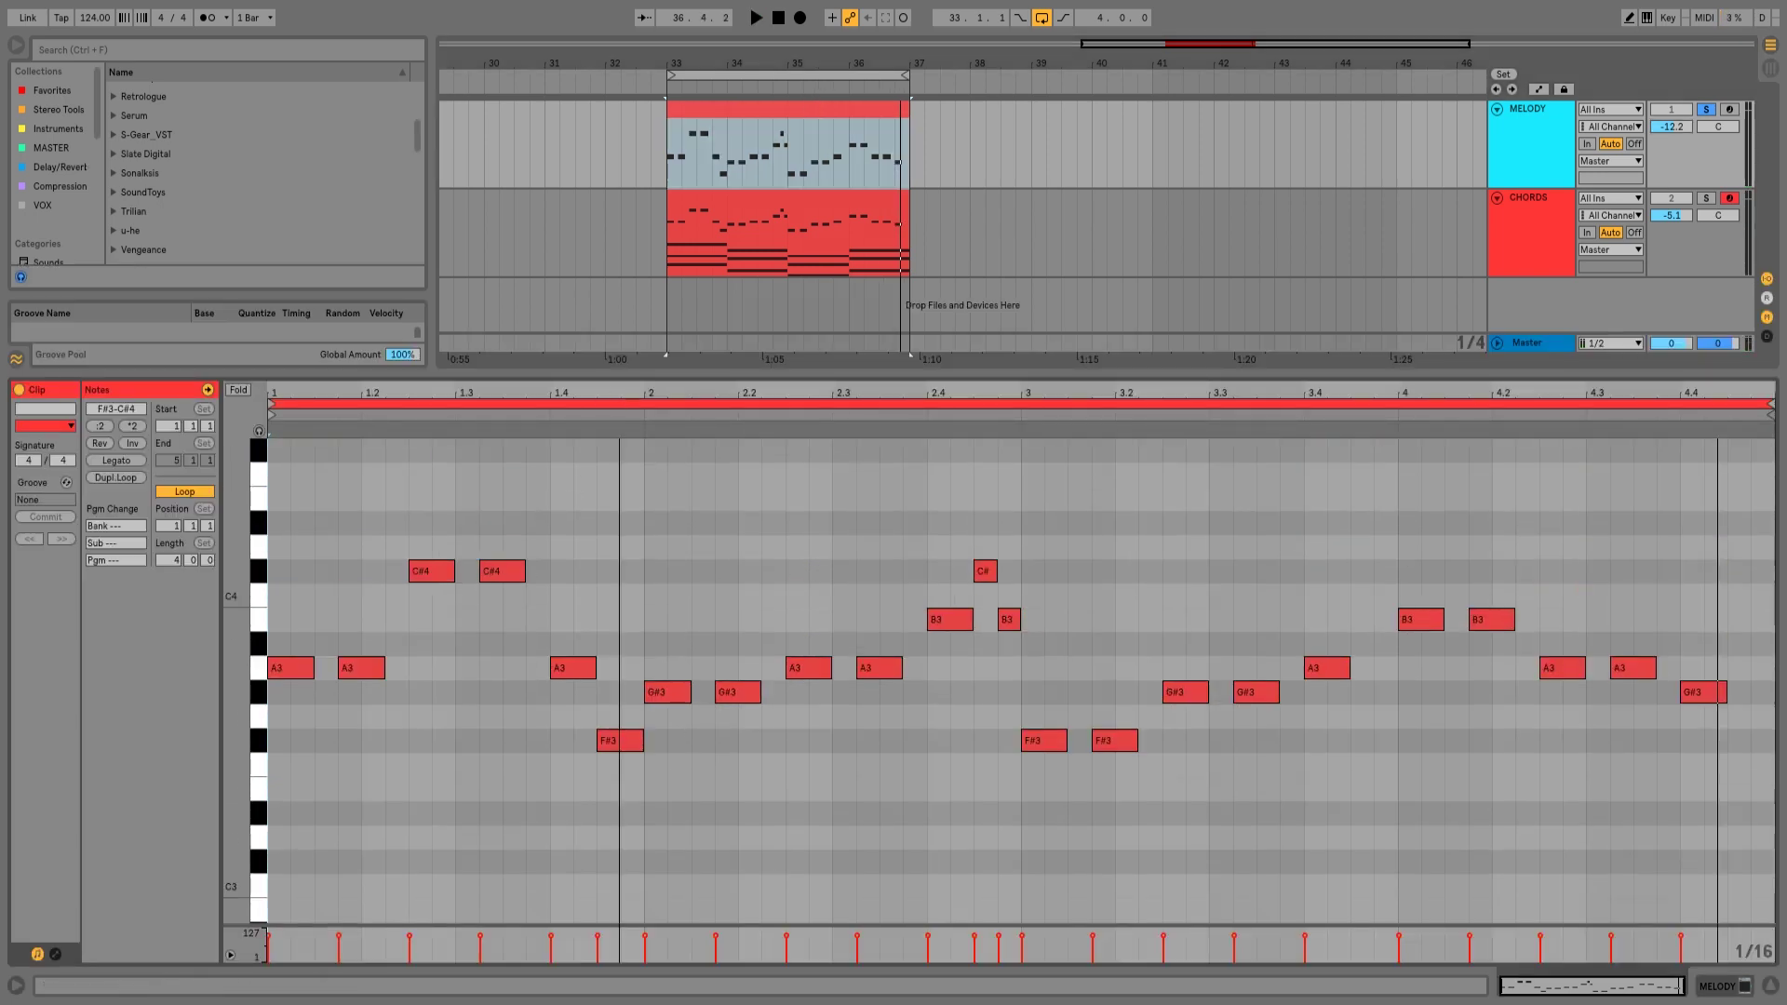
{"action": "scroll", "coordinate": [248, 743], "scroll_direction": "down", "scroll_amount": 1}
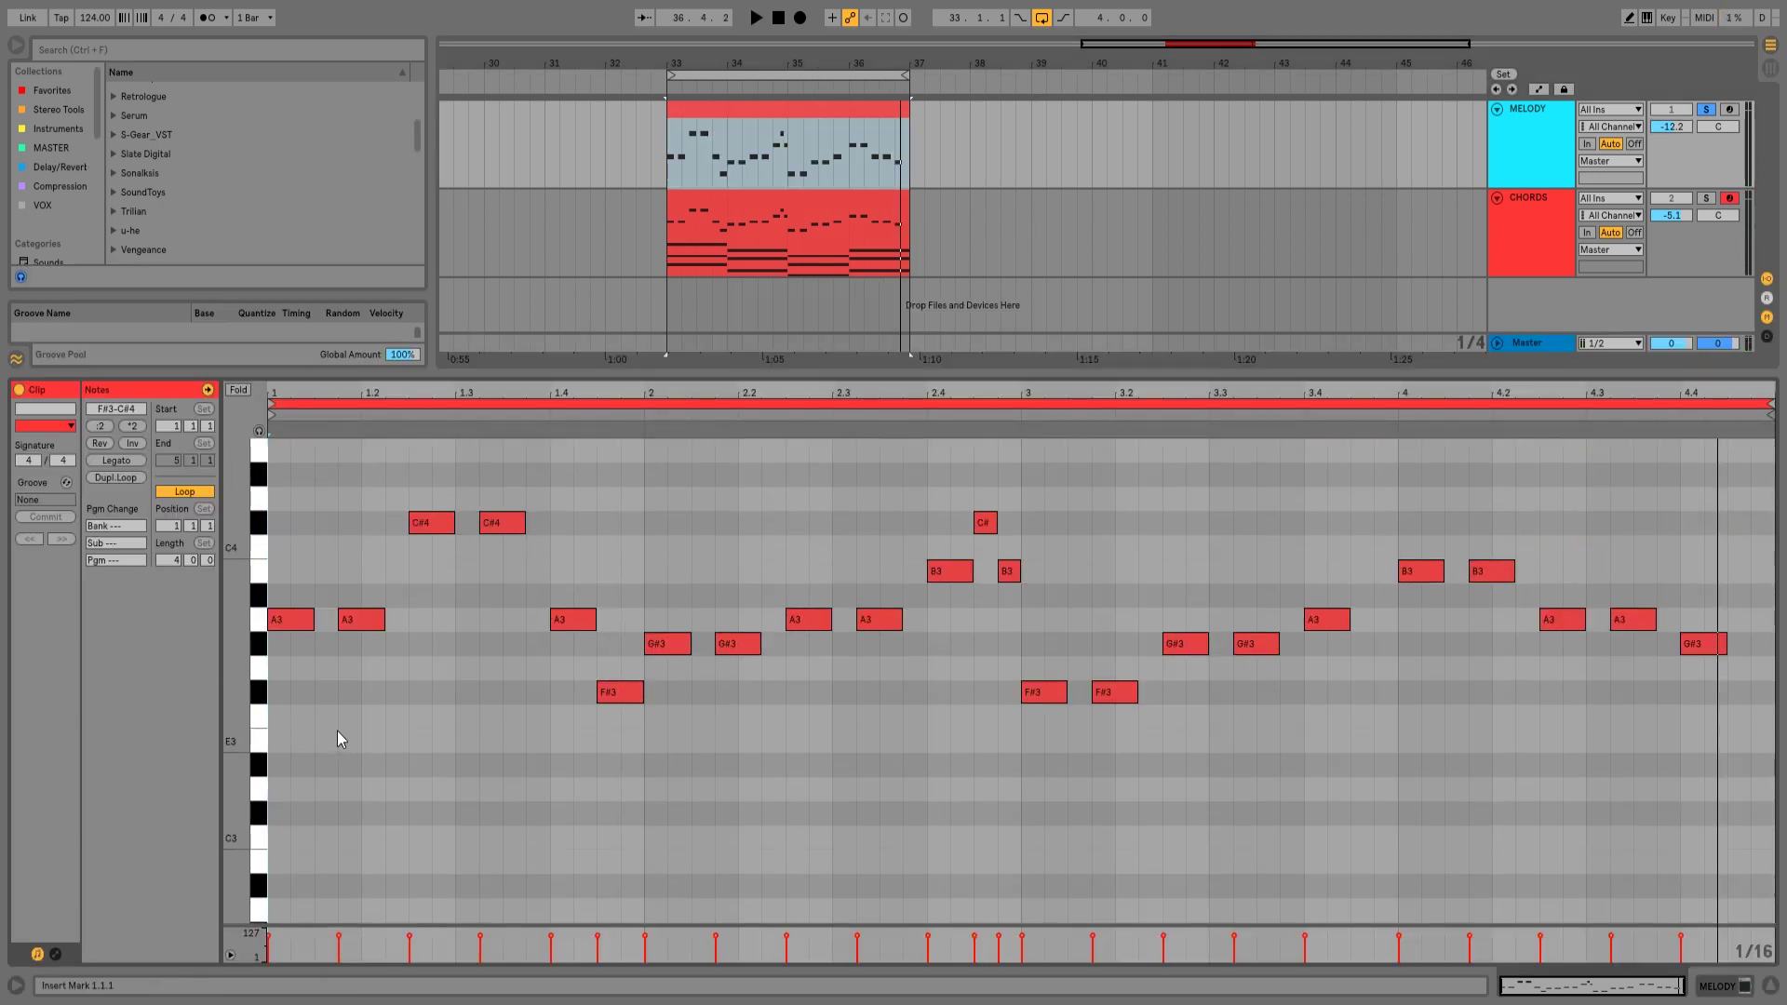
{"action": "scroll", "coordinate": [333, 745], "scroll_direction": "down", "scroll_amount": 1}
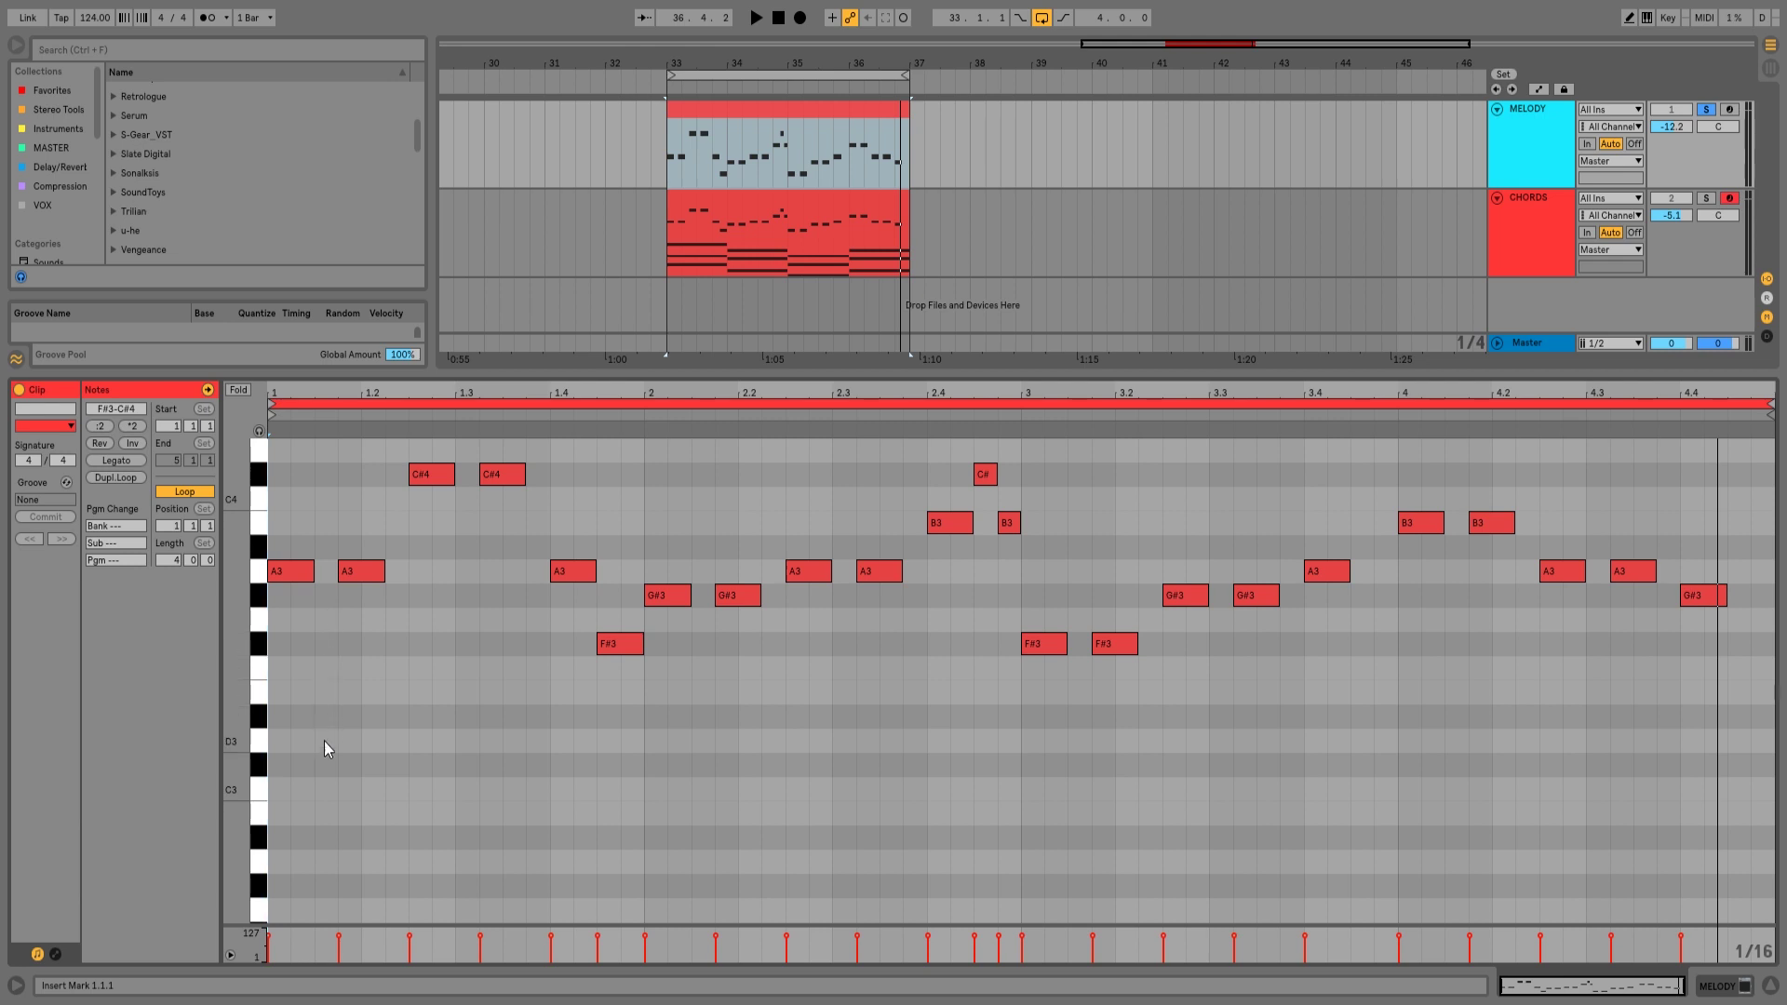
{"action": "double_click", "coordinate": [322, 864]}
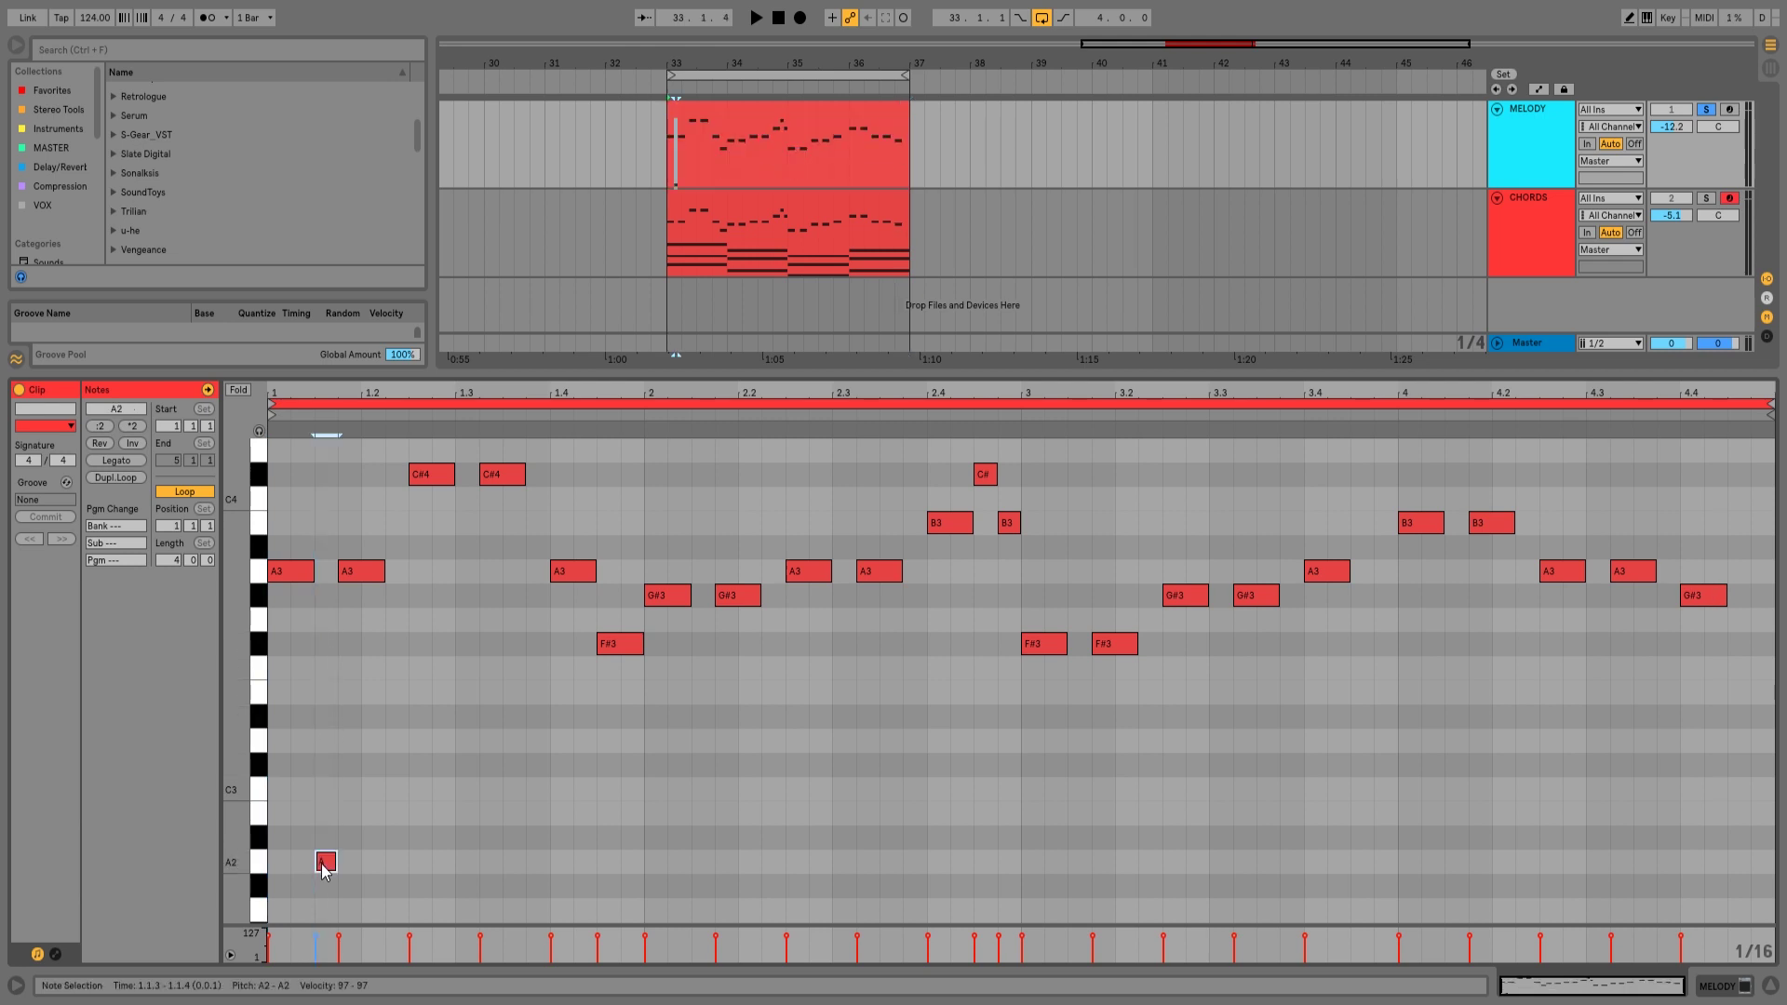
{"action": "double_click", "coordinate": [395, 864]}
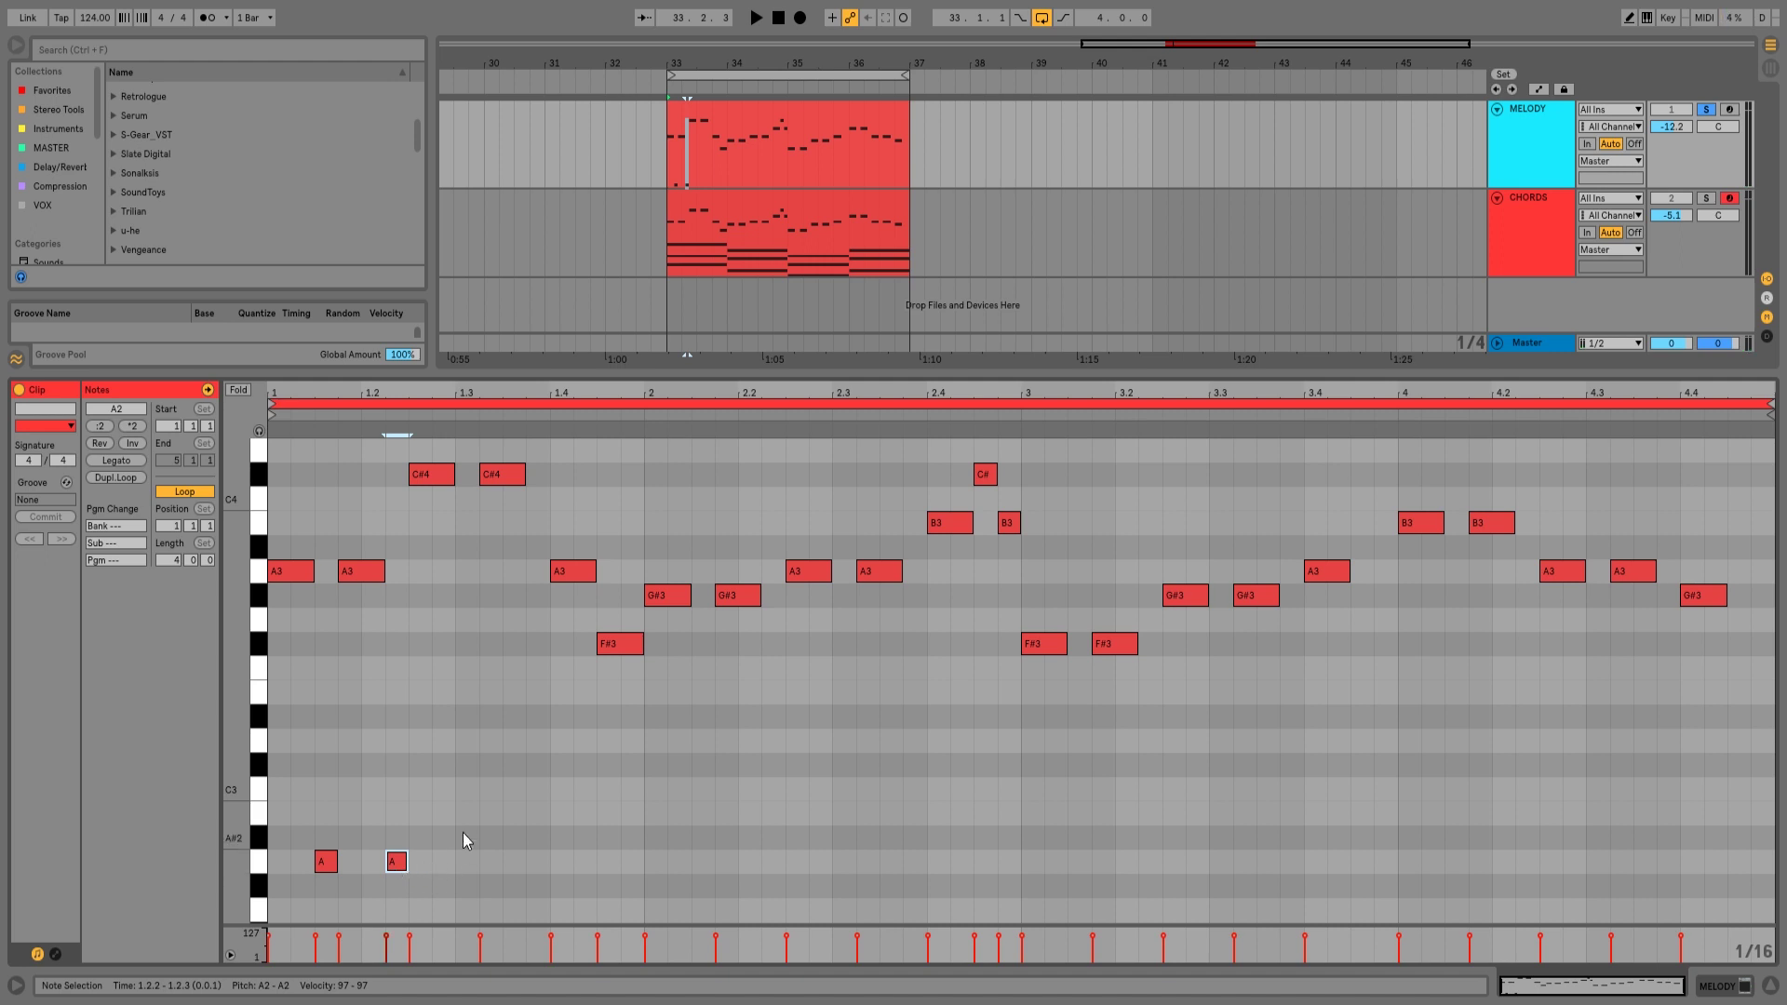
{"action": "double_click", "coordinate": [462, 763]}
{"action": "double_click", "coordinate": [537, 765]}
{"action": "key", "text": "space"}
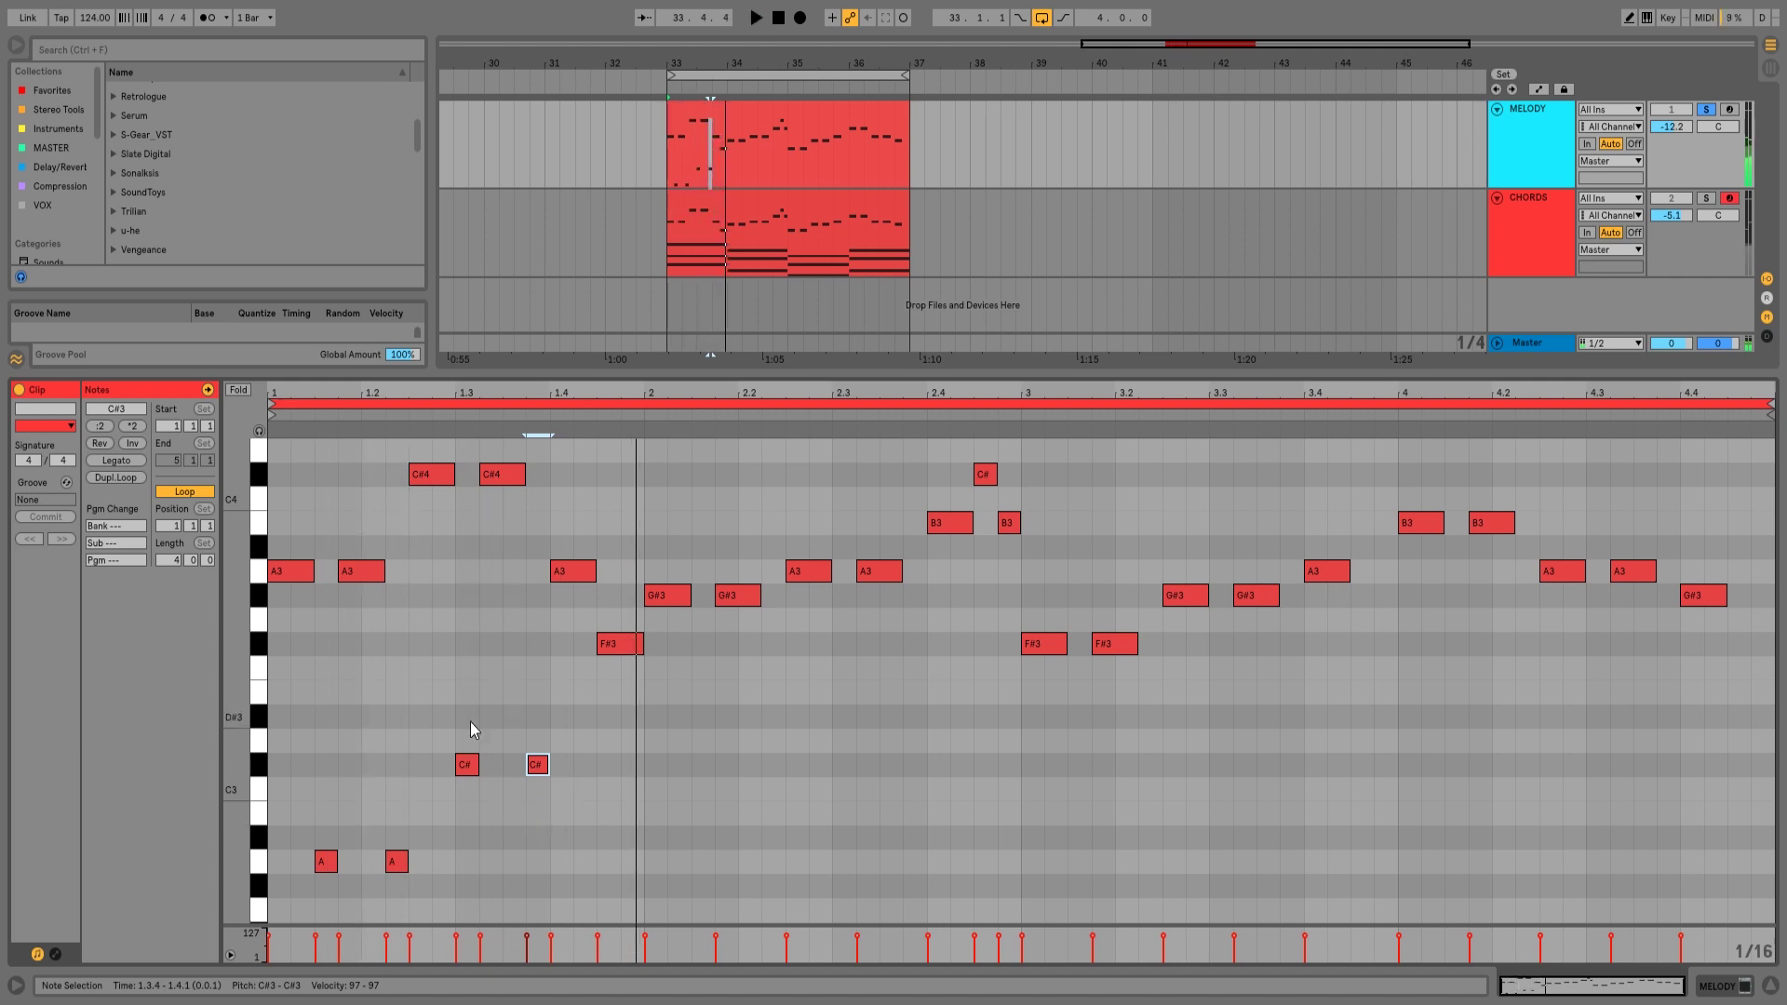
{"action": "key", "text": "space"}
Lower the two short C#3 notes in bar 1 of the MELODY clip to A2 and play it.
{"action": "left_click_drag", "start_coordinate": [445, 719], "coordinate": [540, 797]}
{"action": "key", "text": "Down"}
{"action": "key", "text": "Down"}
{"action": "key", "text": "Down"}
{"action": "key", "text": "space"}
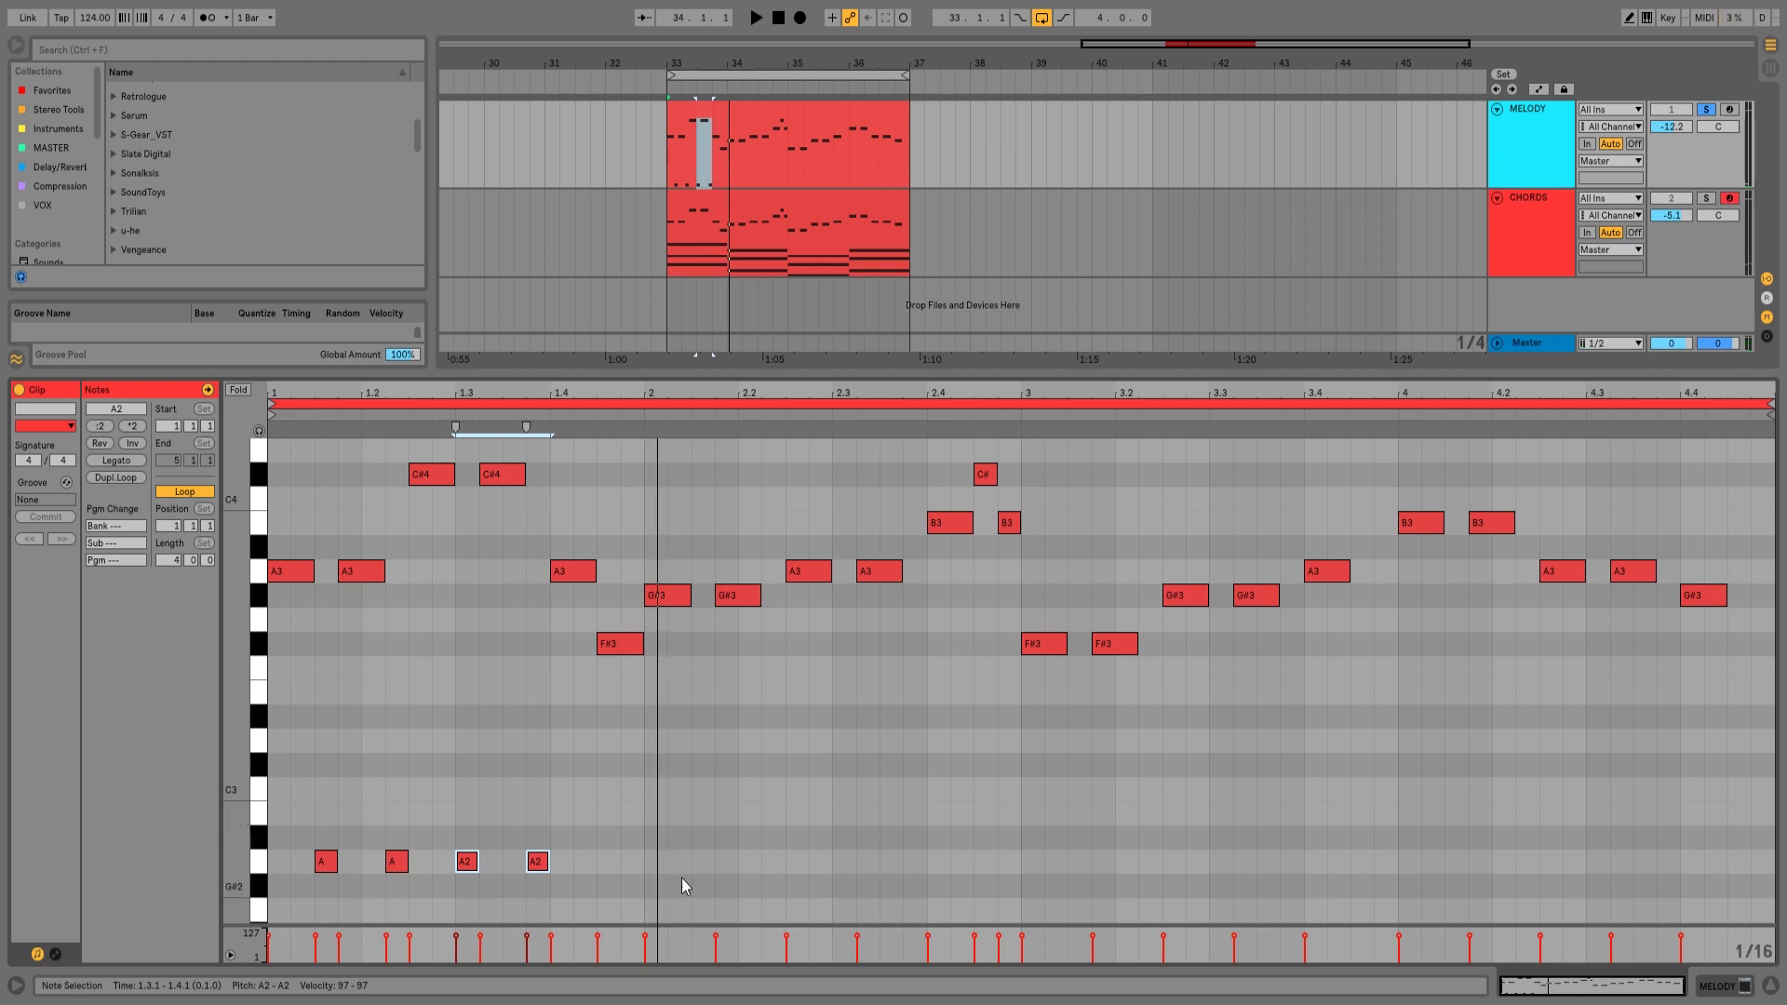
Add four short G#2 notes in the gaps after bar 2's first four melody notes and play the result.
{"action": "double_click", "coordinate": [708, 885]}
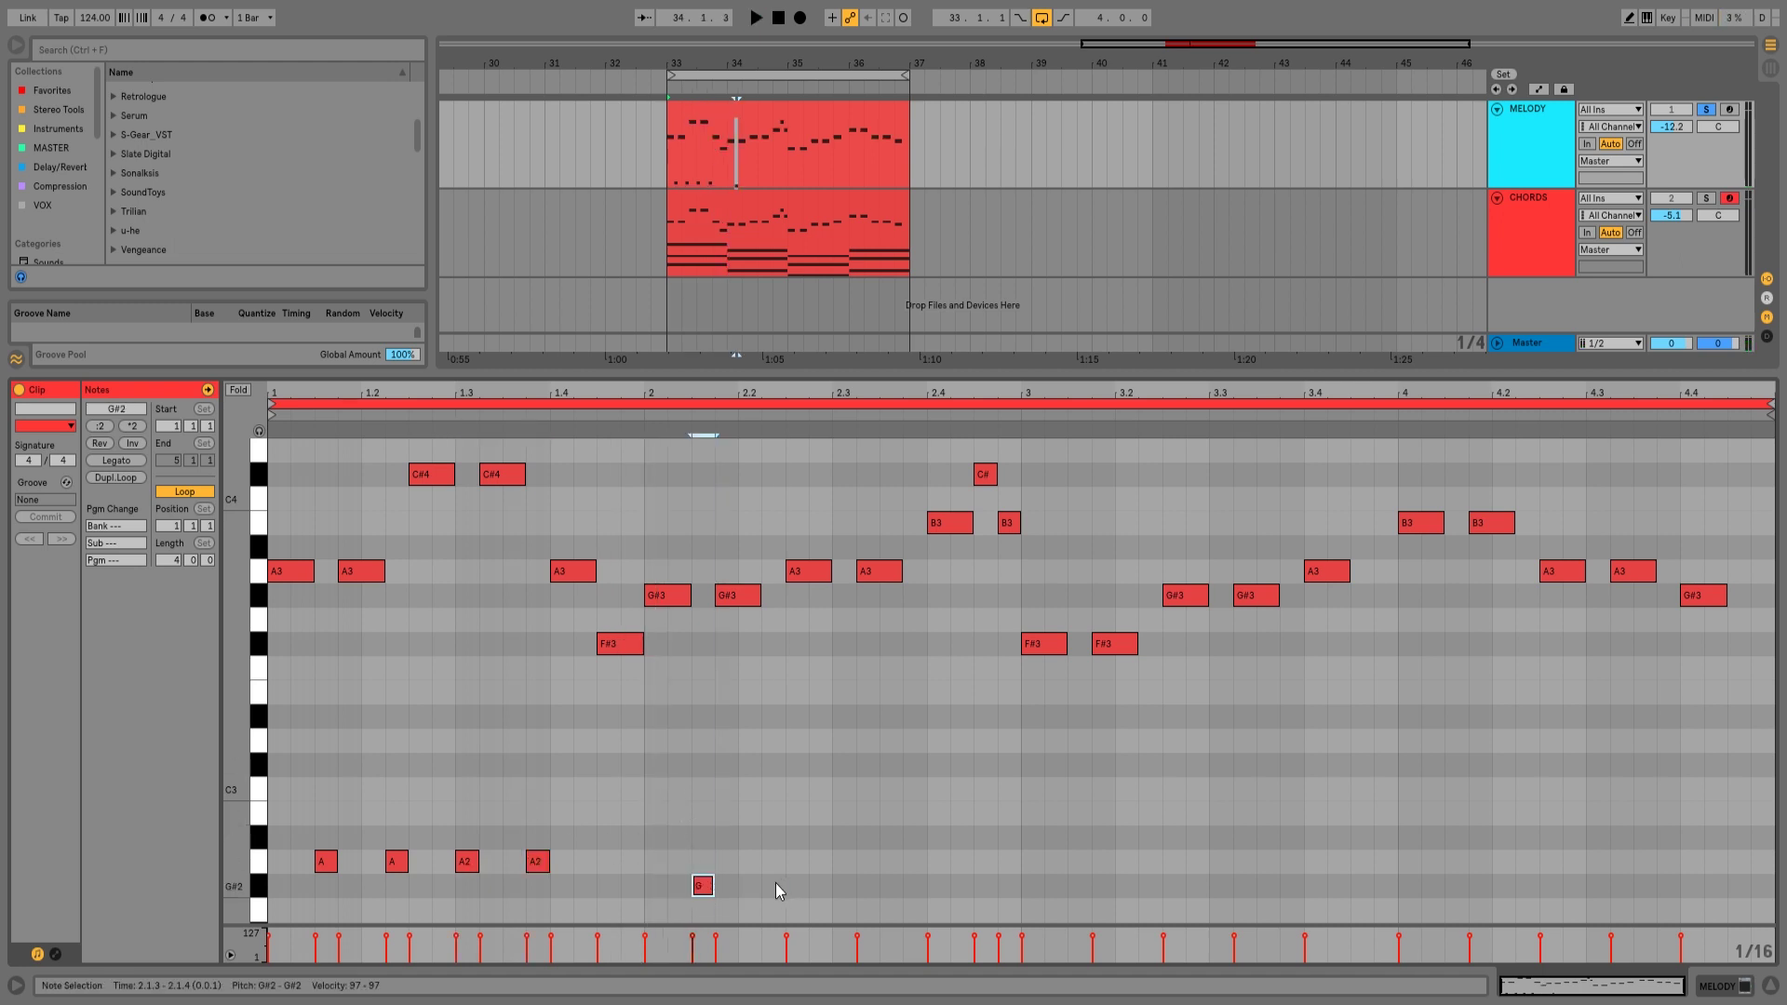
{"action": "double_click", "coordinate": [774, 886]}
{"action": "double_click", "coordinate": [845, 886]}
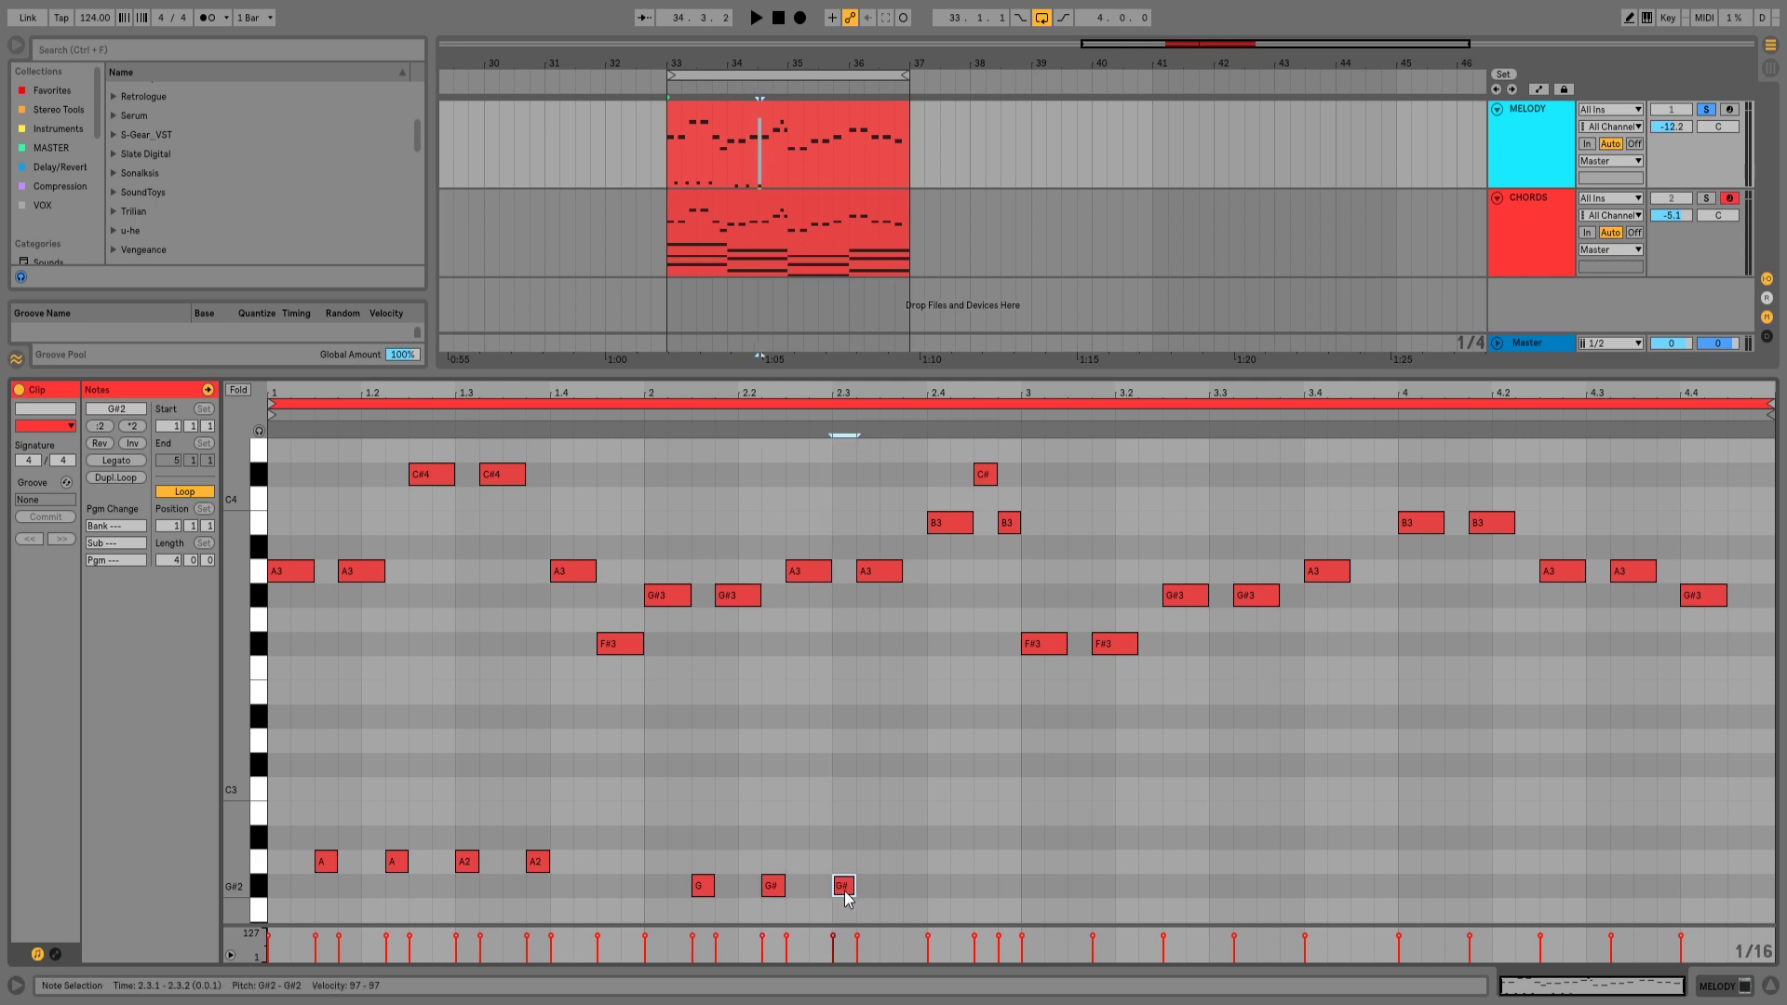
{"action": "double_click", "coordinate": [915, 886]}
{"action": "key", "text": "space"}
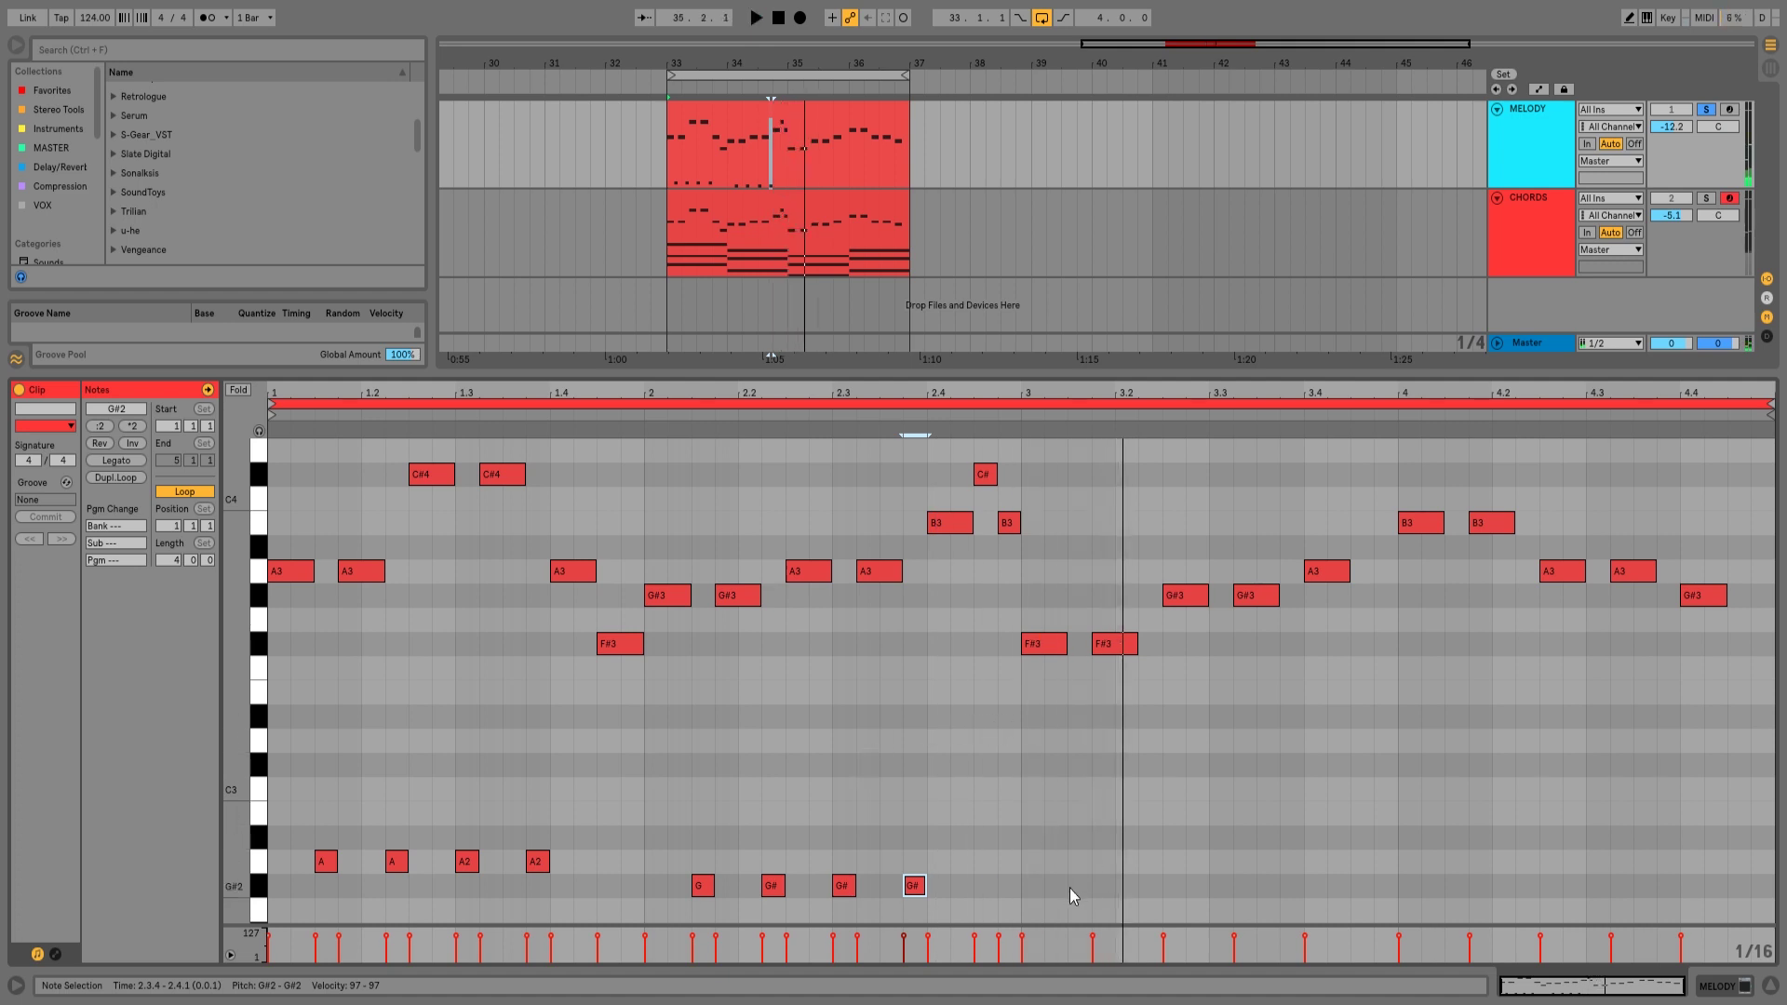
Duplicate bar 2's four low notes into bar 3, lower the copies two semitones to F#2 and play the clip.
{"action": "scroll", "coordinate": [1069, 888], "scroll_direction": "down", "scroll_amount": 2}
{"action": "mouse_move", "coordinate": [1020, 709]}
{"action": "left_mouse_down"}
{"action": "mouse_move", "coordinate": [722, 850]}
{"action": "mouse_move", "coordinate": [651, 857]}
{"action": "left_mouse_up"}
{"action": "key", "text": "ctrl+d"}
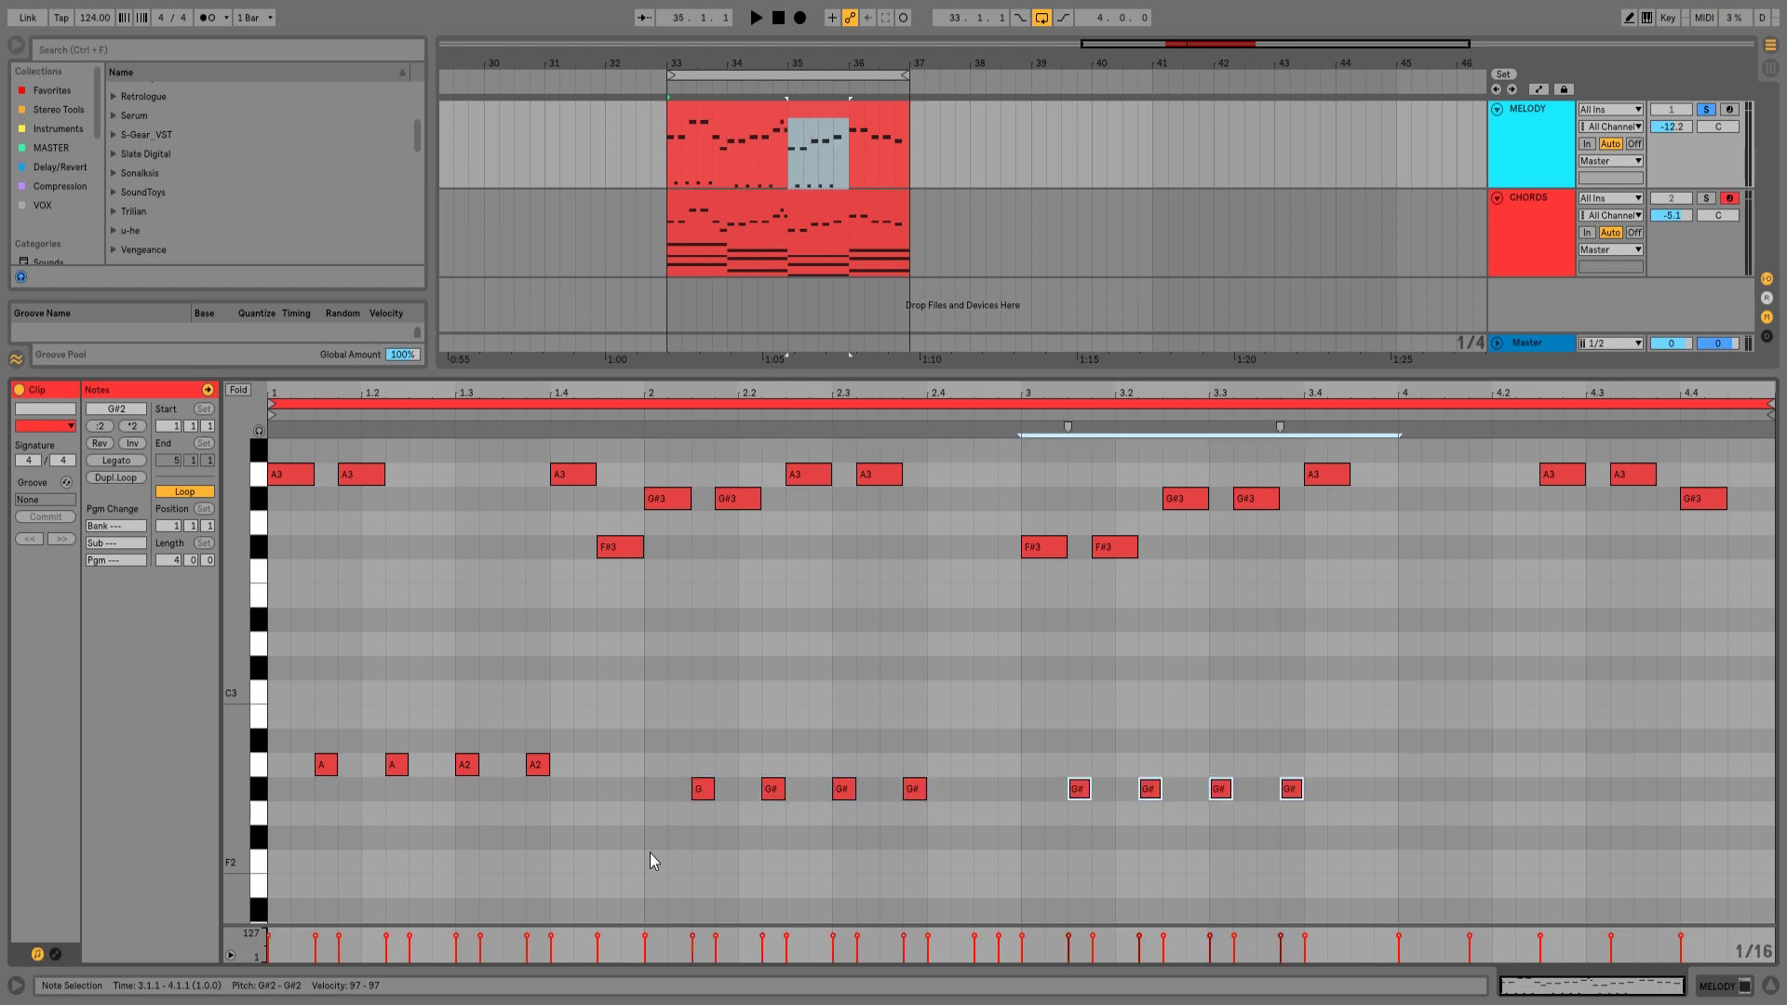
{"action": "key", "text": "Down"}
{"action": "key", "text": "Down"}
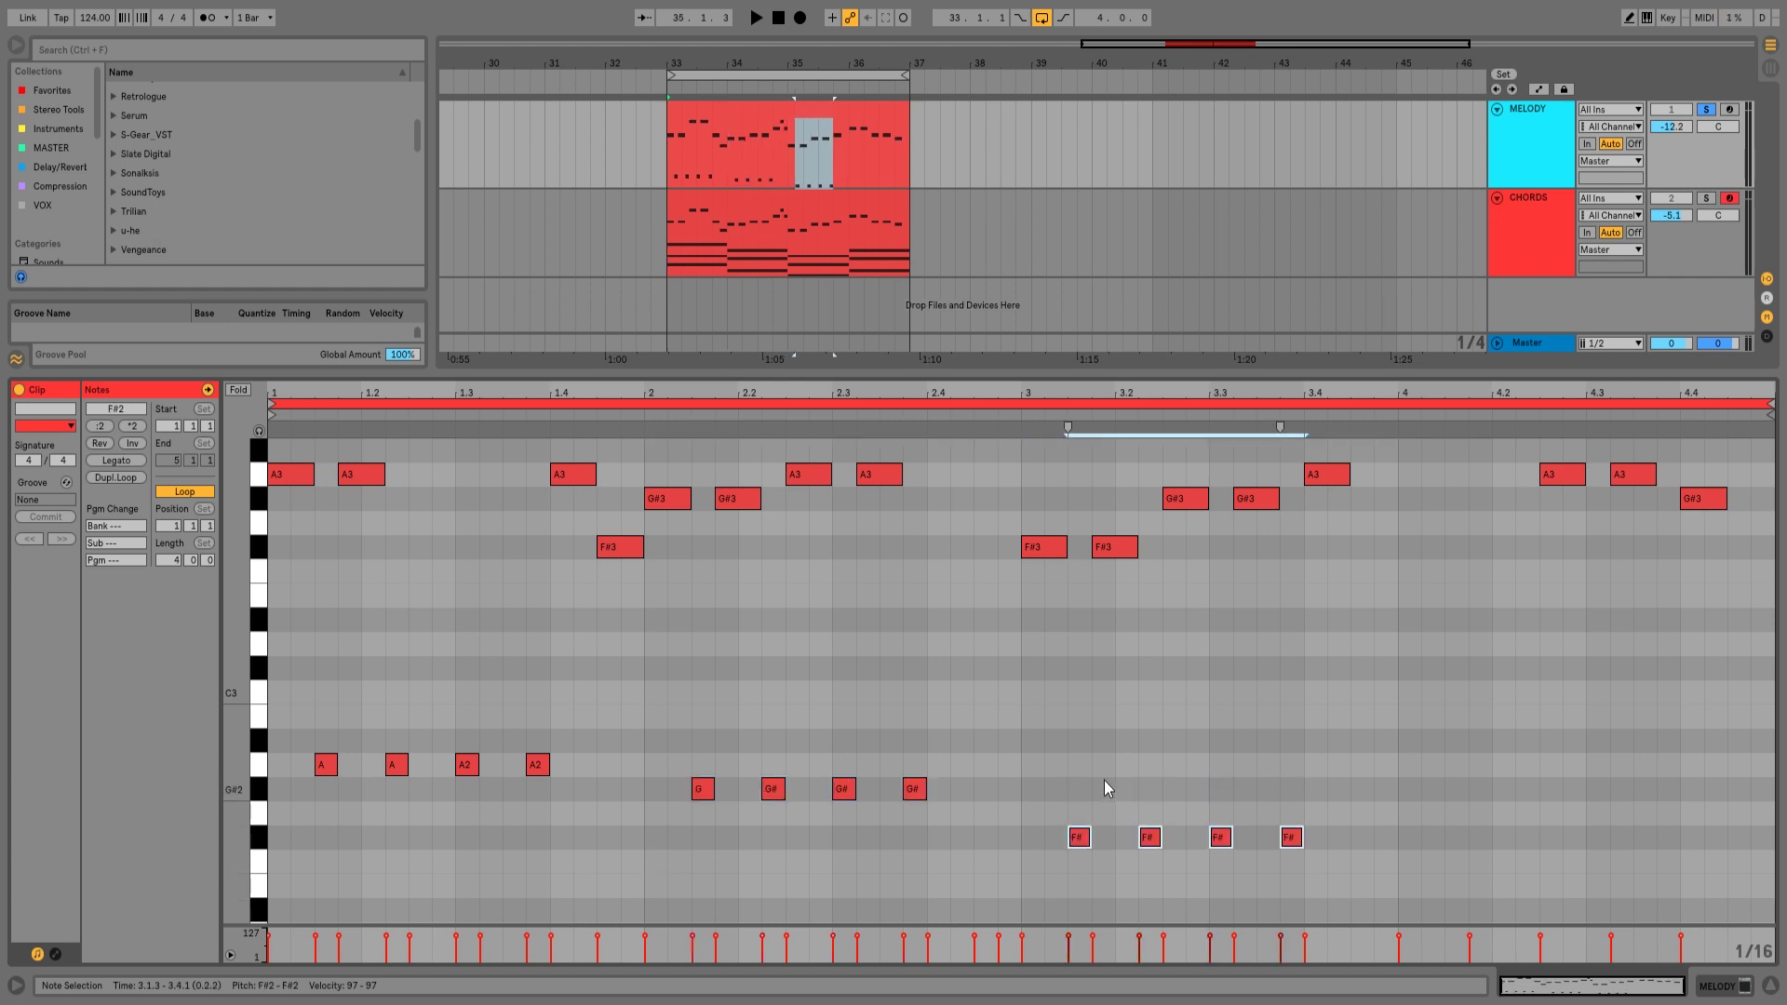
{"action": "key", "text": "space"}
{"action": "scroll", "coordinate": [1396, 722], "scroll_direction": "up", "scroll_amount": 4}
{"action": "scroll", "coordinate": [1366, 717], "scroll_direction": "down", "scroll_amount": 5}
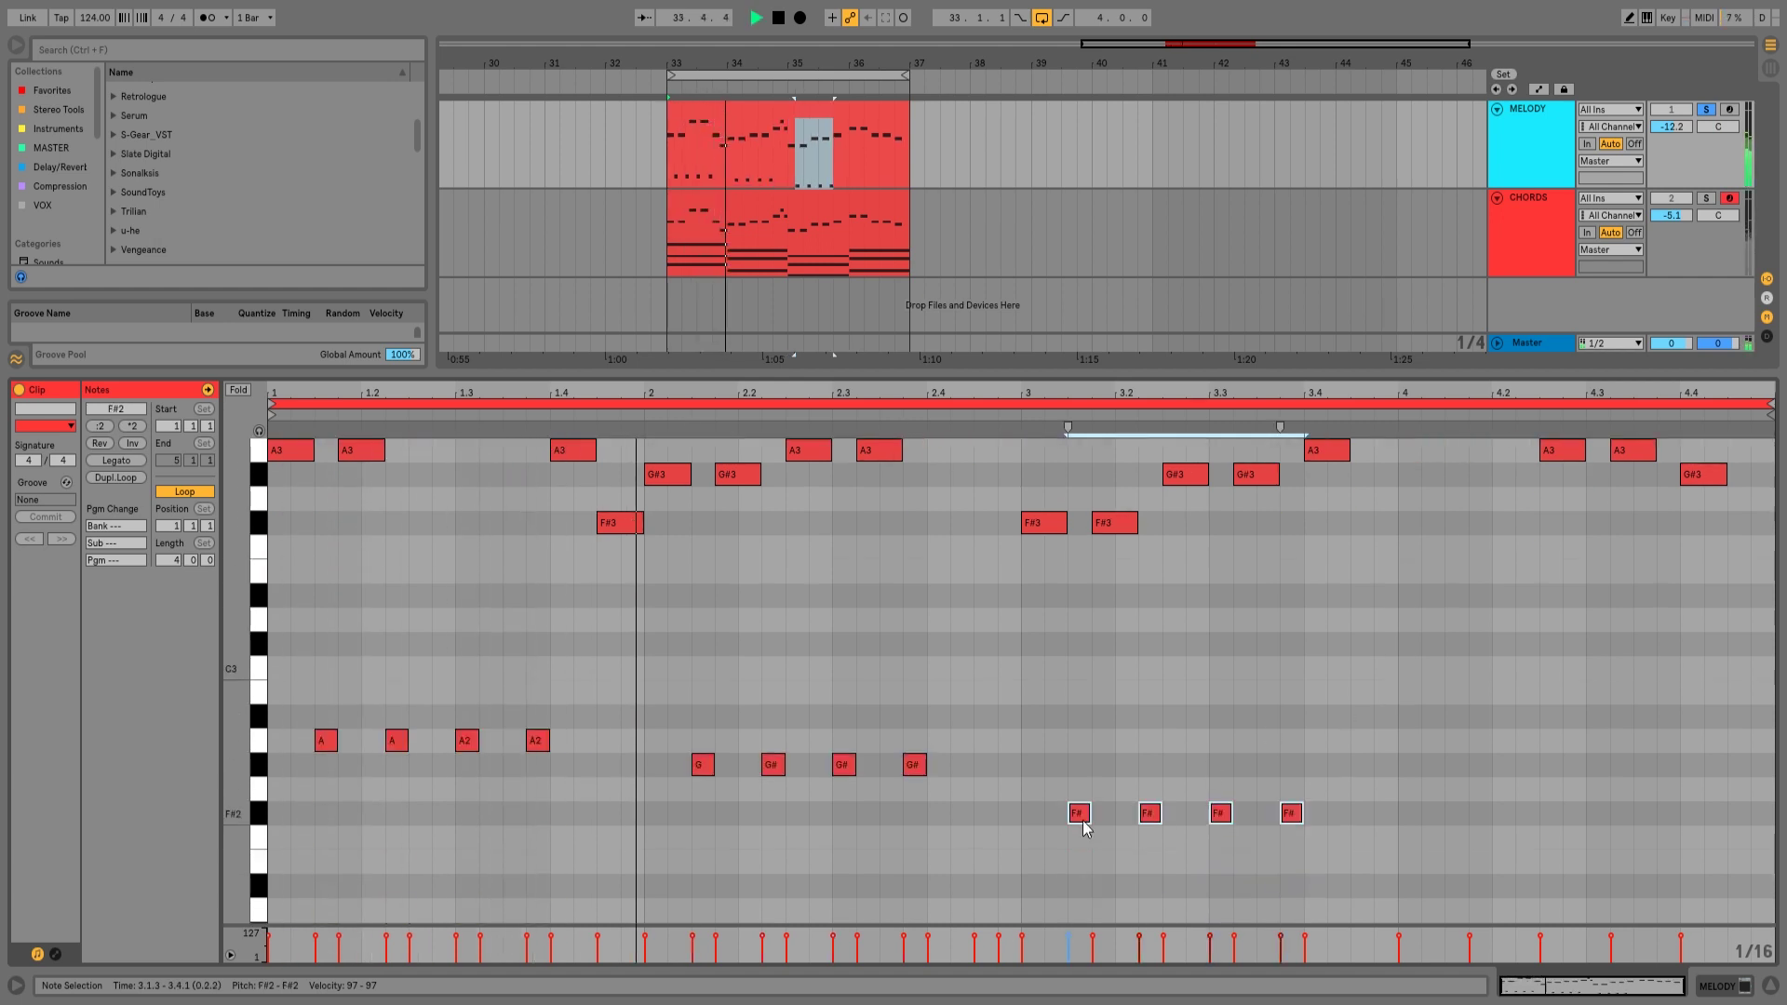
Duplicate bar 3's four low F#2 notes into bar 4 and stop playback.
{"action": "left_click_drag", "start_coordinate": [1396, 722], "coordinate": [1024, 869]}
{"action": "key", "text": "ctrl+d"}
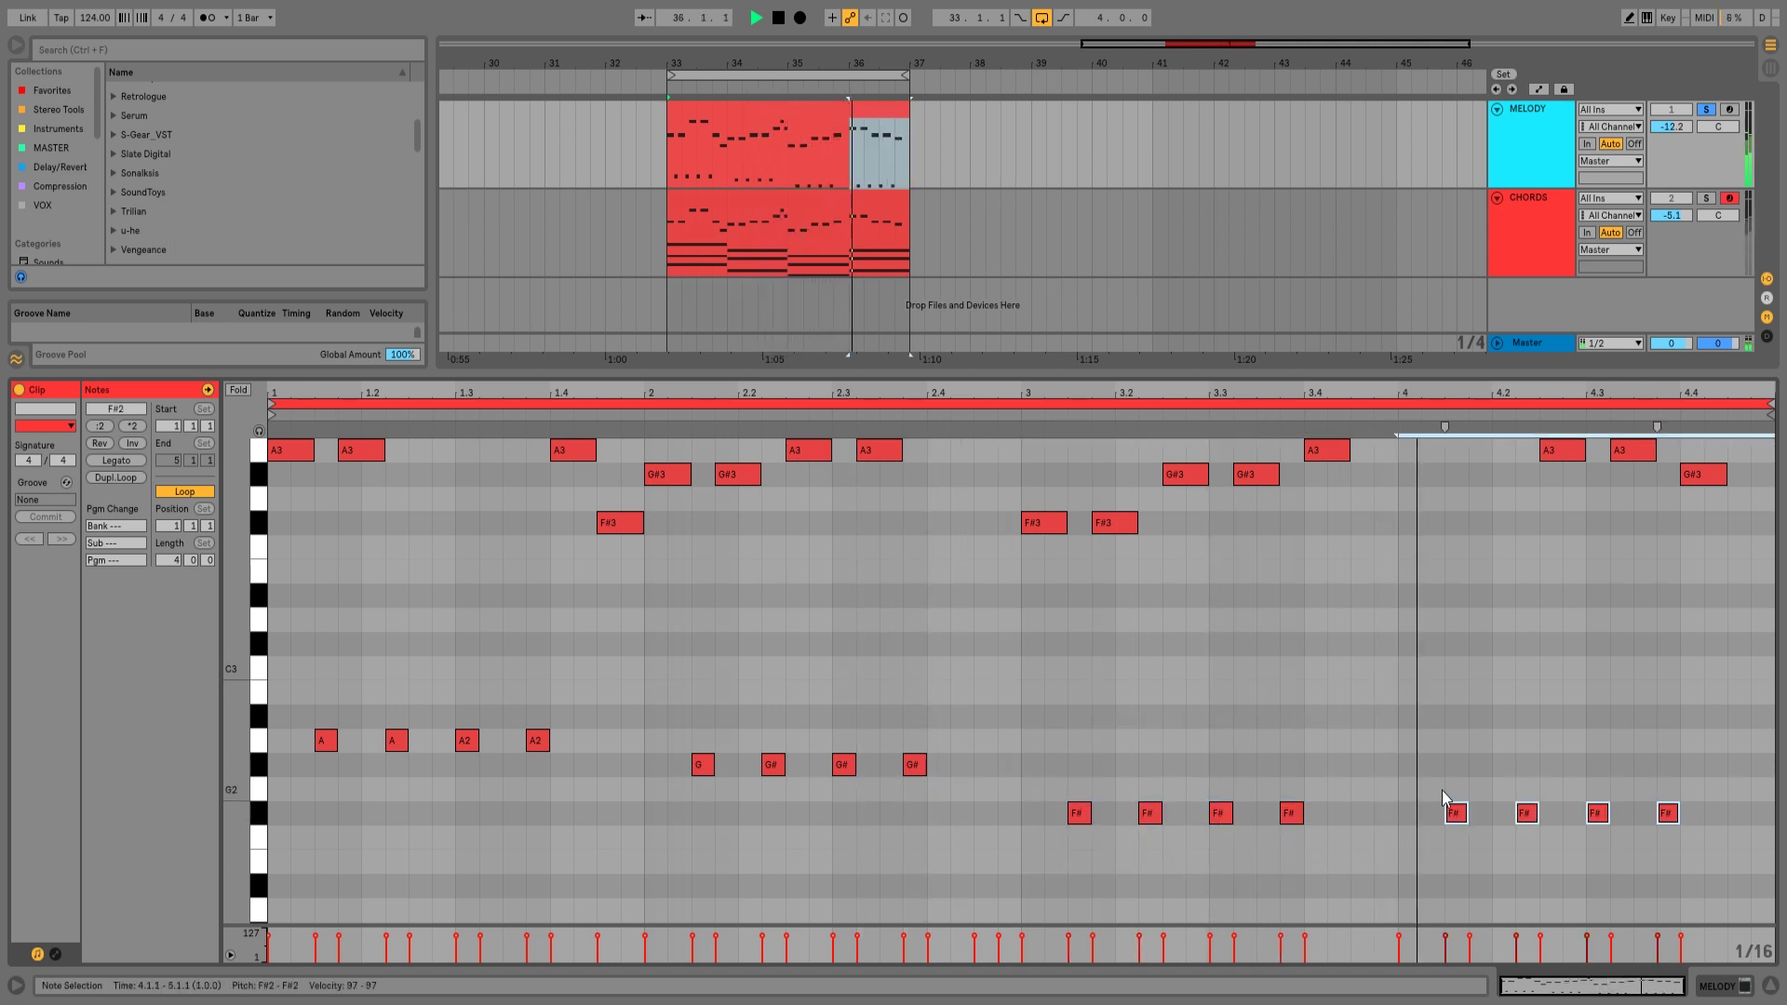
{"action": "key", "text": "space"}
{"action": "scroll", "coordinate": [1437, 793], "scroll_direction": "up", "scroll_amount": 4}
{"action": "scroll", "coordinate": [1430, 796], "scroll_direction": "down", "scroll_amount": 5}
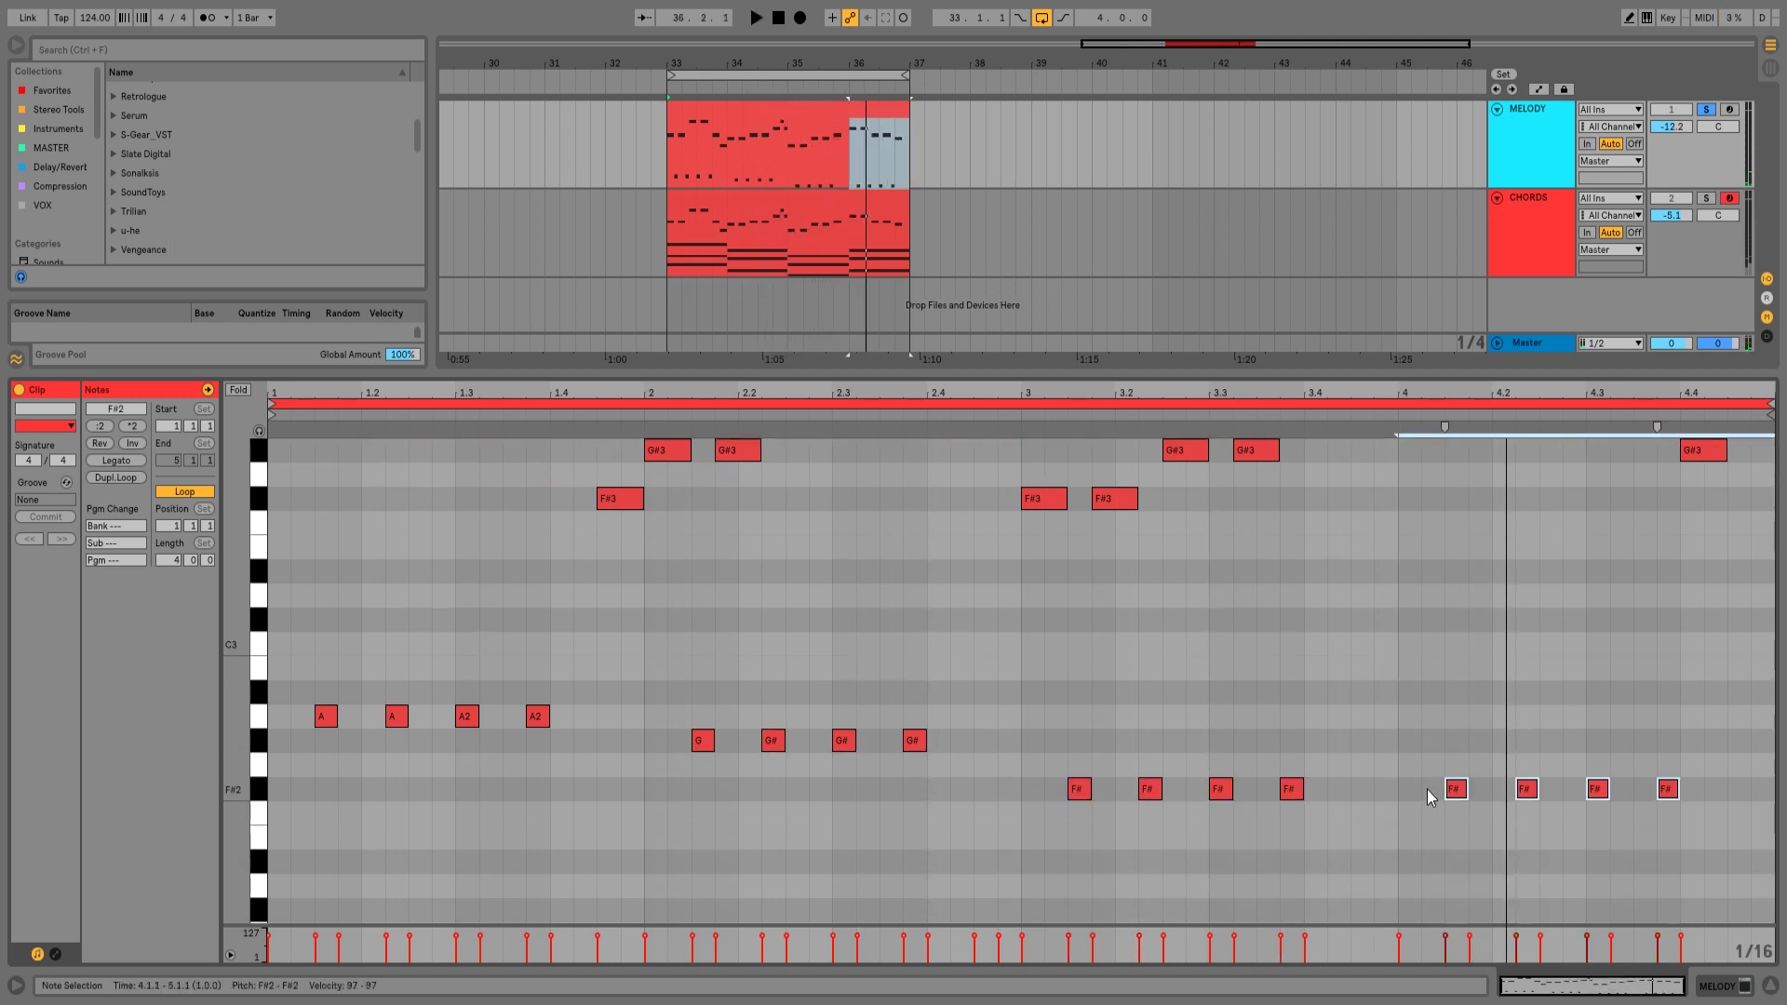
Raise the last two low notes in bar 4 by two semitones to G#2.
{"action": "left_click_drag", "start_coordinate": [1573, 752], "coordinate": [1700, 830]}
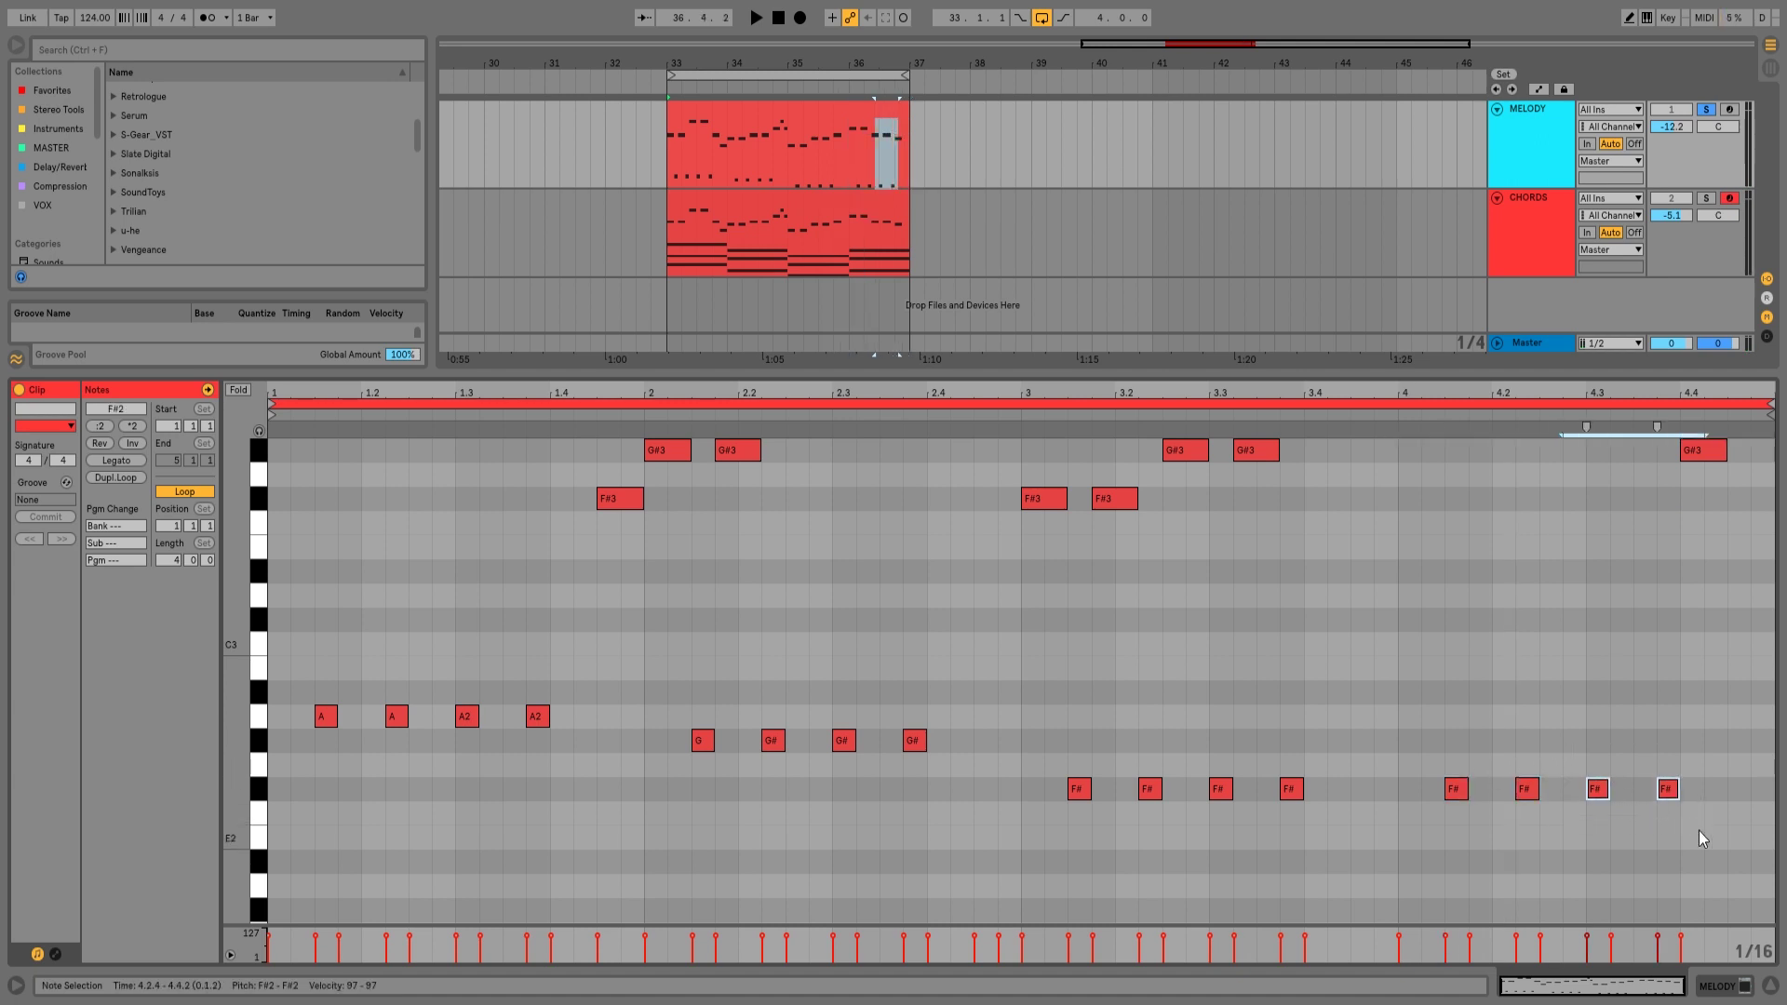
{"action": "key", "text": "Up"}
{"action": "key", "text": "Up"}
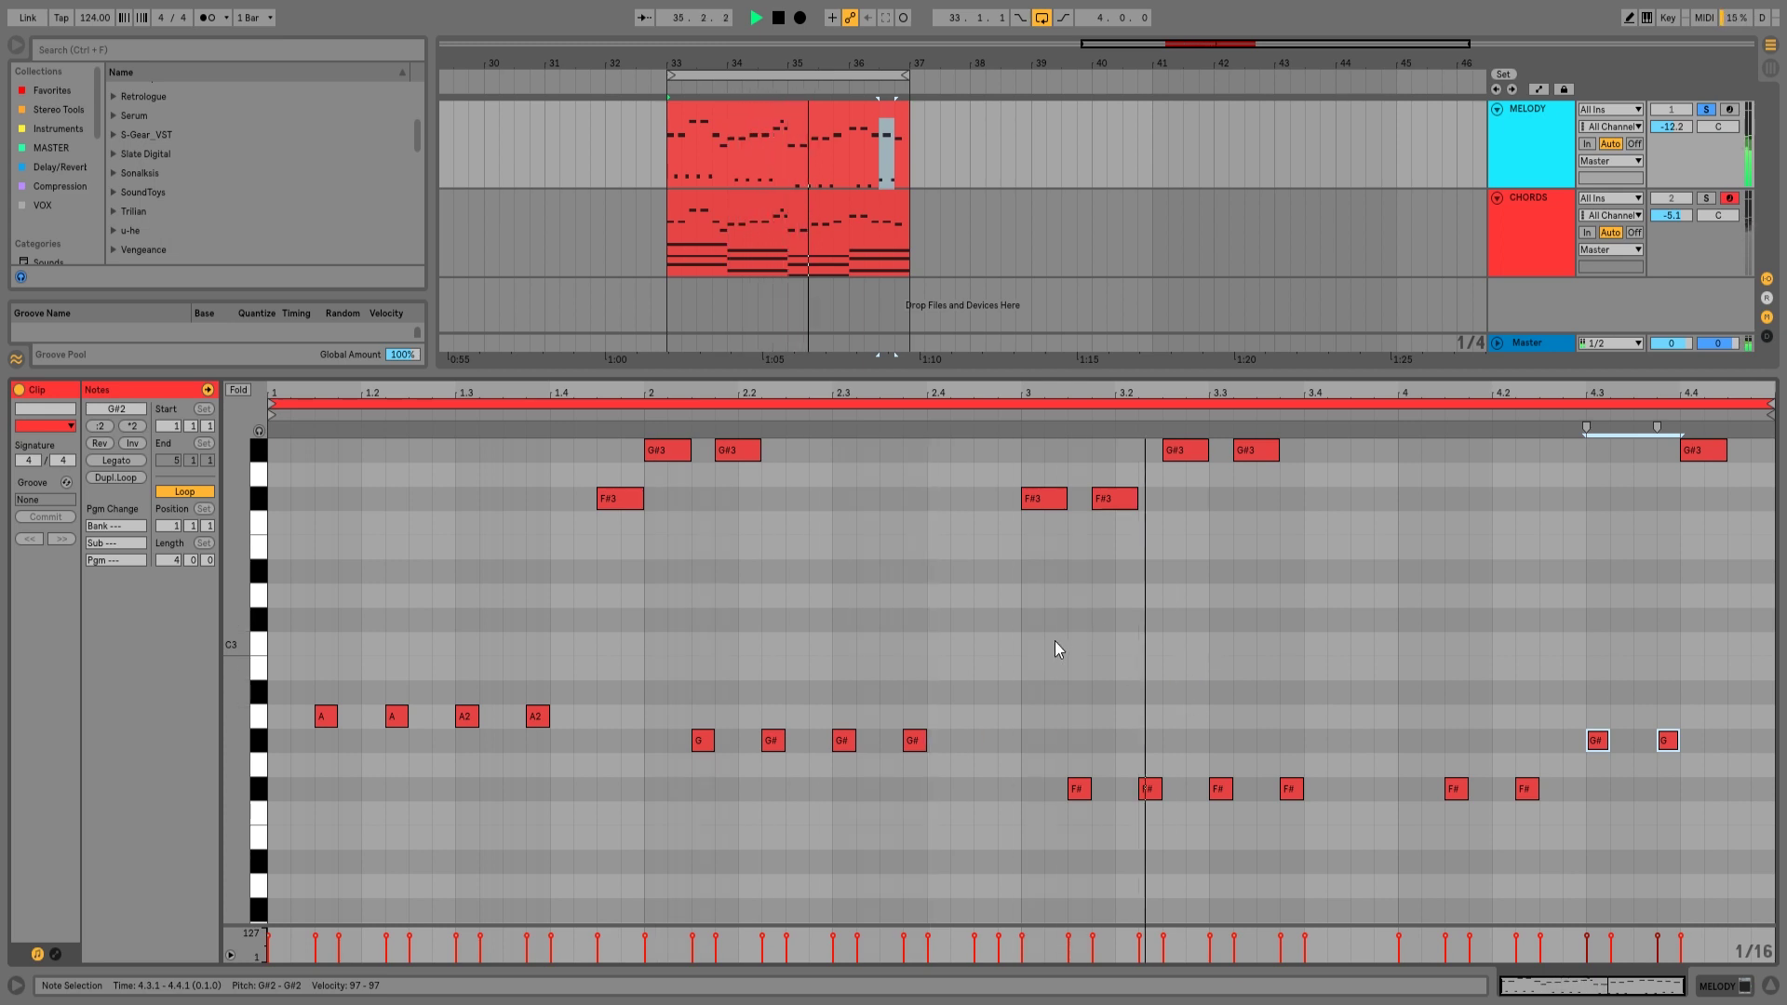
Show the MELODY track's Sylenth1 device, reopen the track's clip and play it from bar 33.
{"action": "left_click", "coordinate": [1528, 111]}
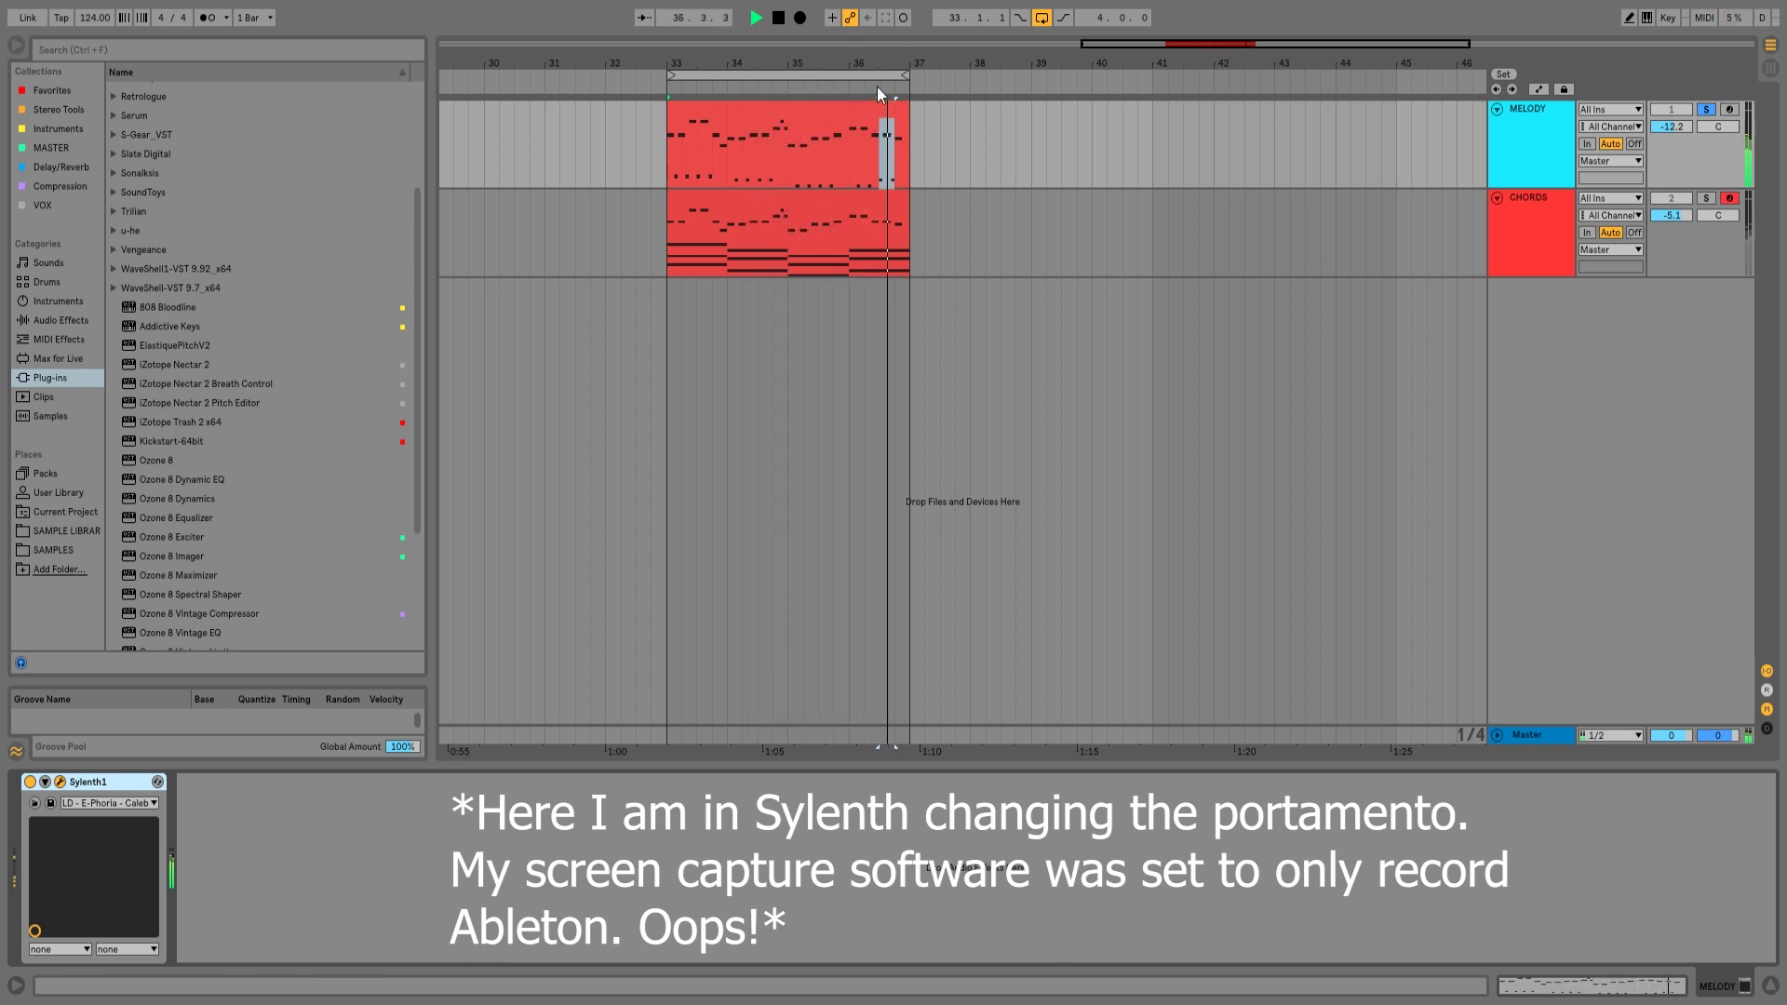
{"action": "left_click_drag", "start_coordinate": [811, 58], "coordinate": [798, 249]}
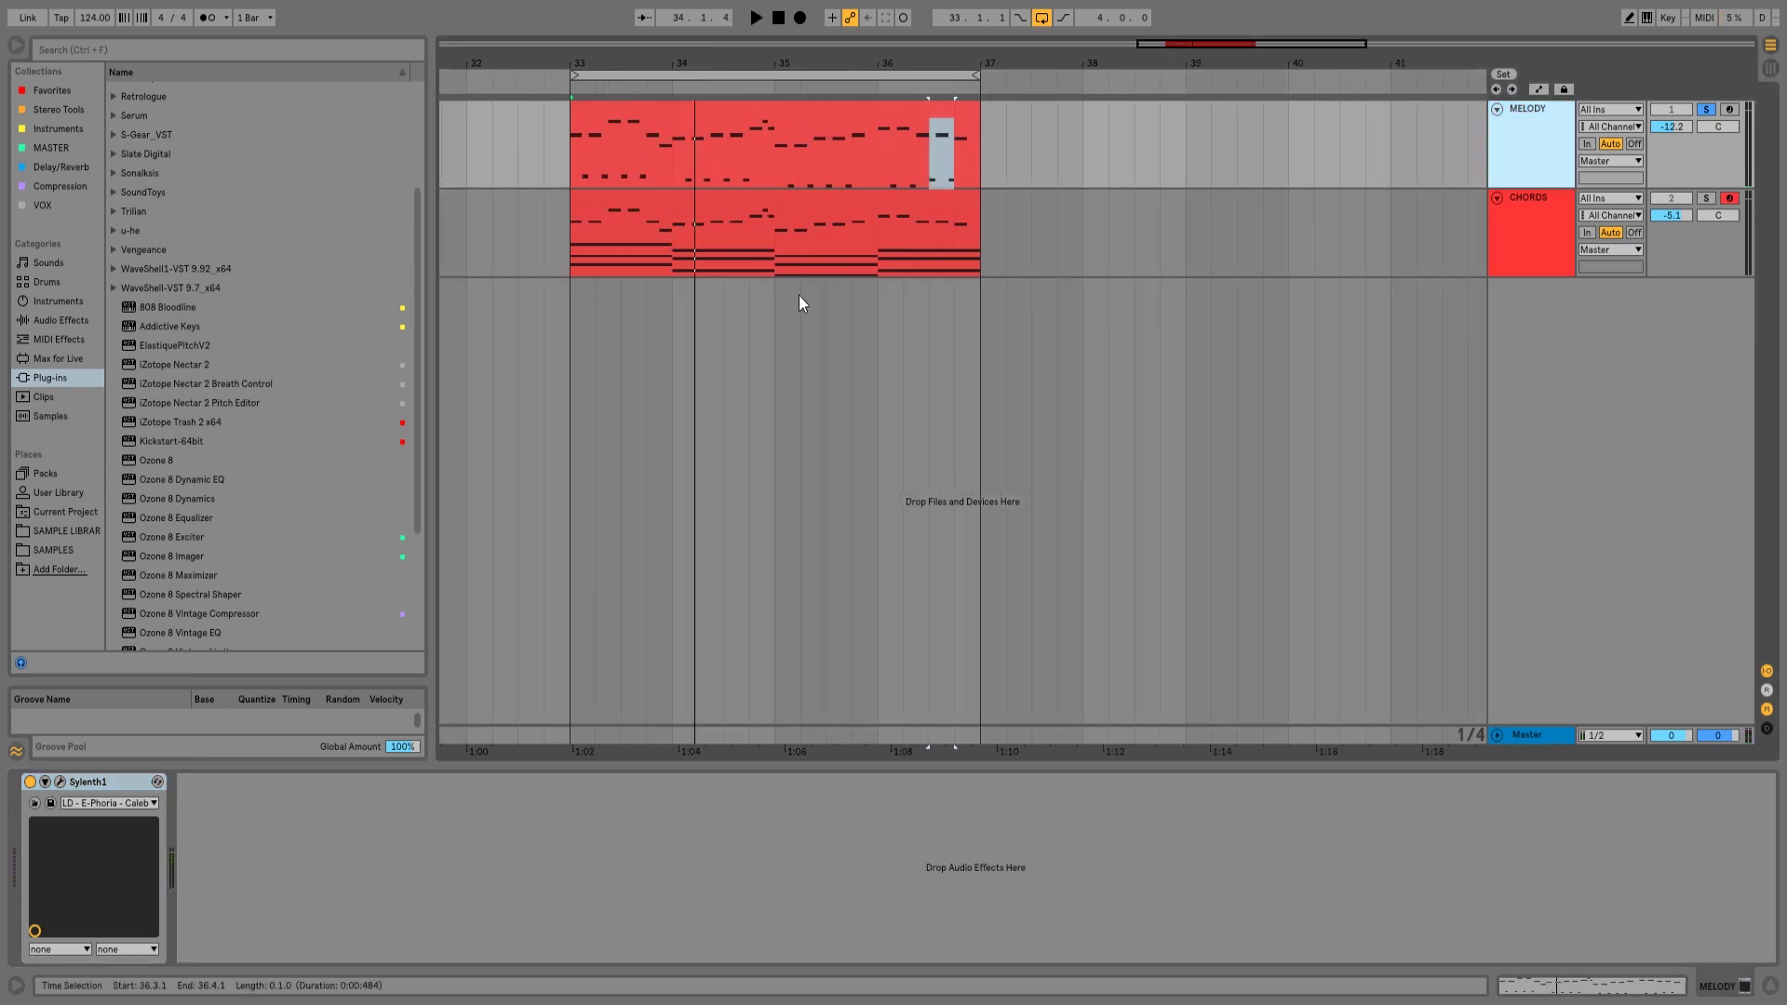
{"action": "left_click", "coordinate": [787, 110]}
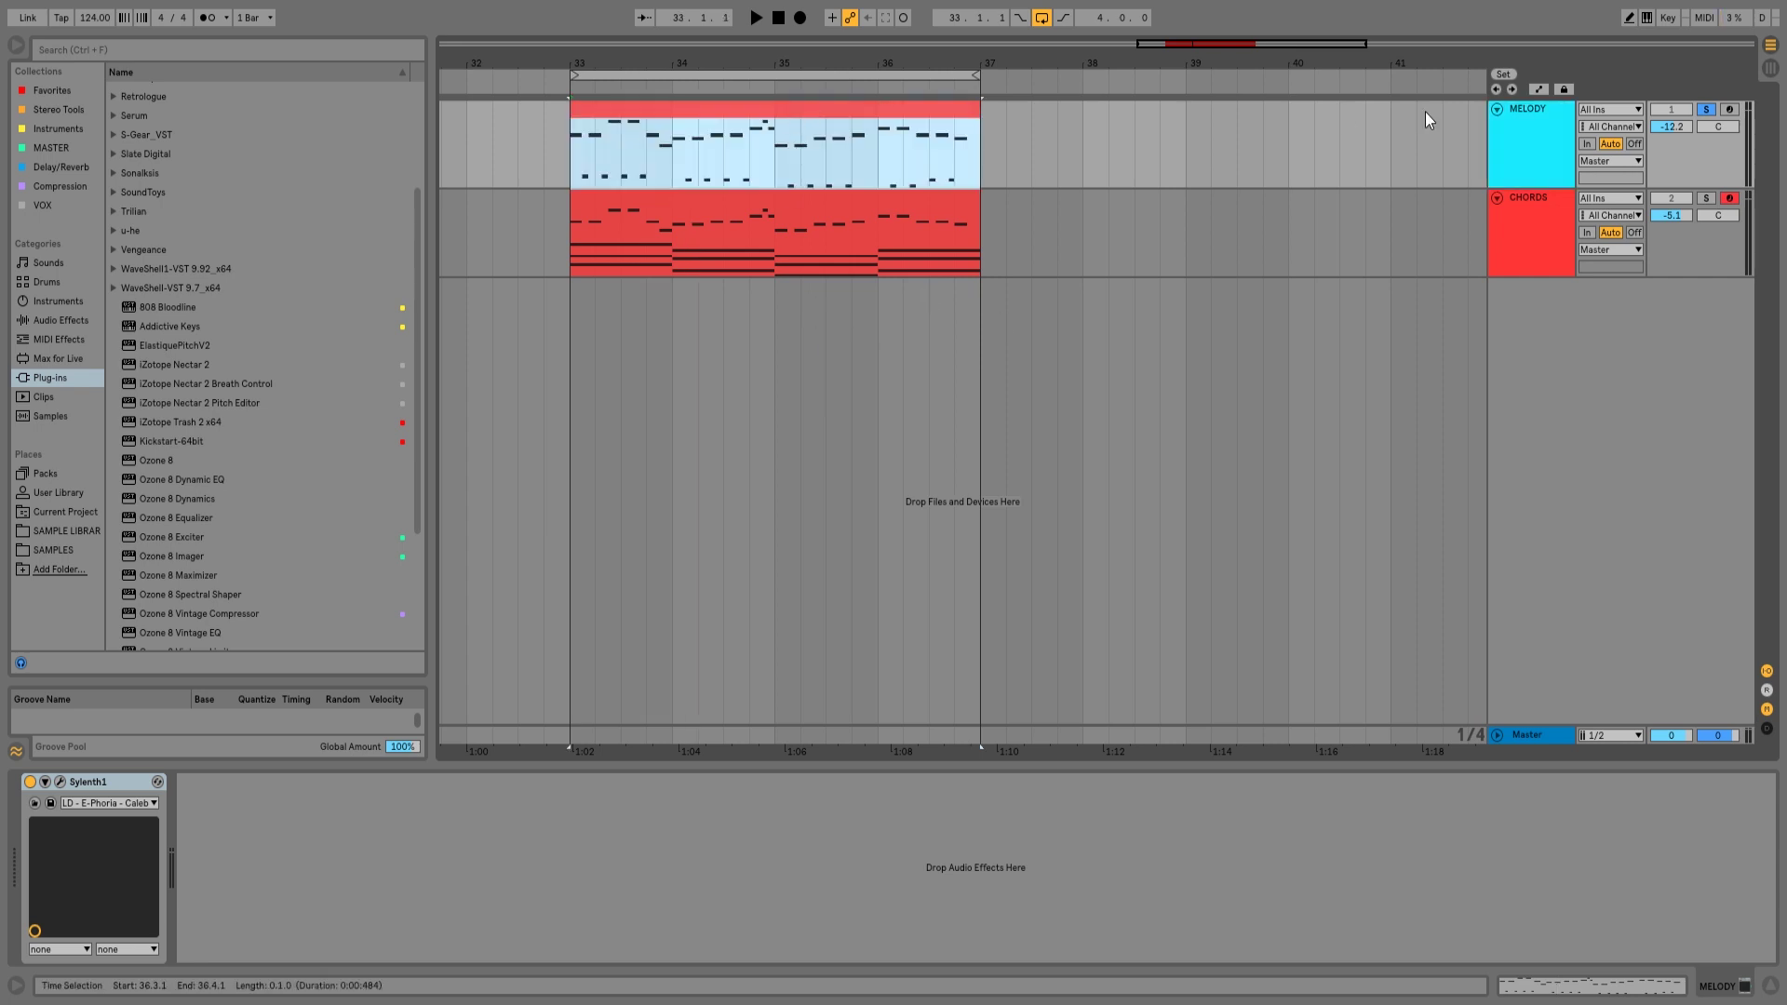
{"action": "double_click", "coordinate": [759, 110]}
{"action": "key", "text": "space"}
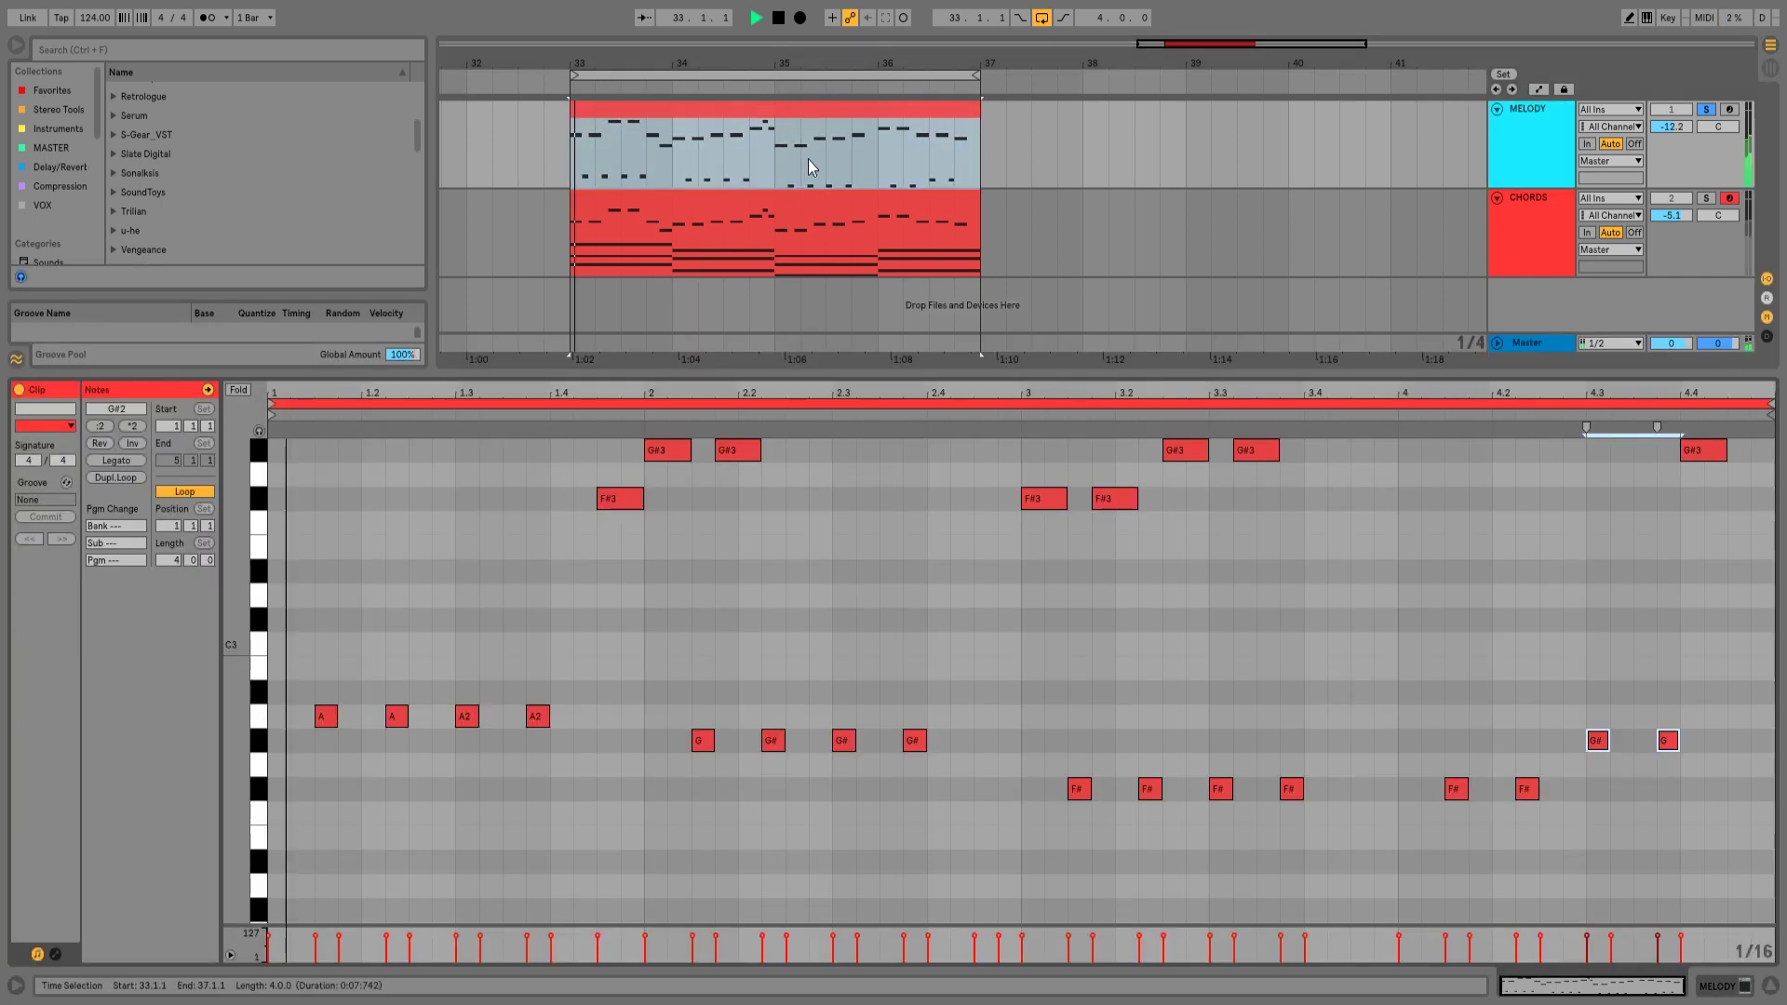
{"action": "scroll", "coordinate": [1087, 640], "scroll_direction": "up", "scroll_amount": 3}
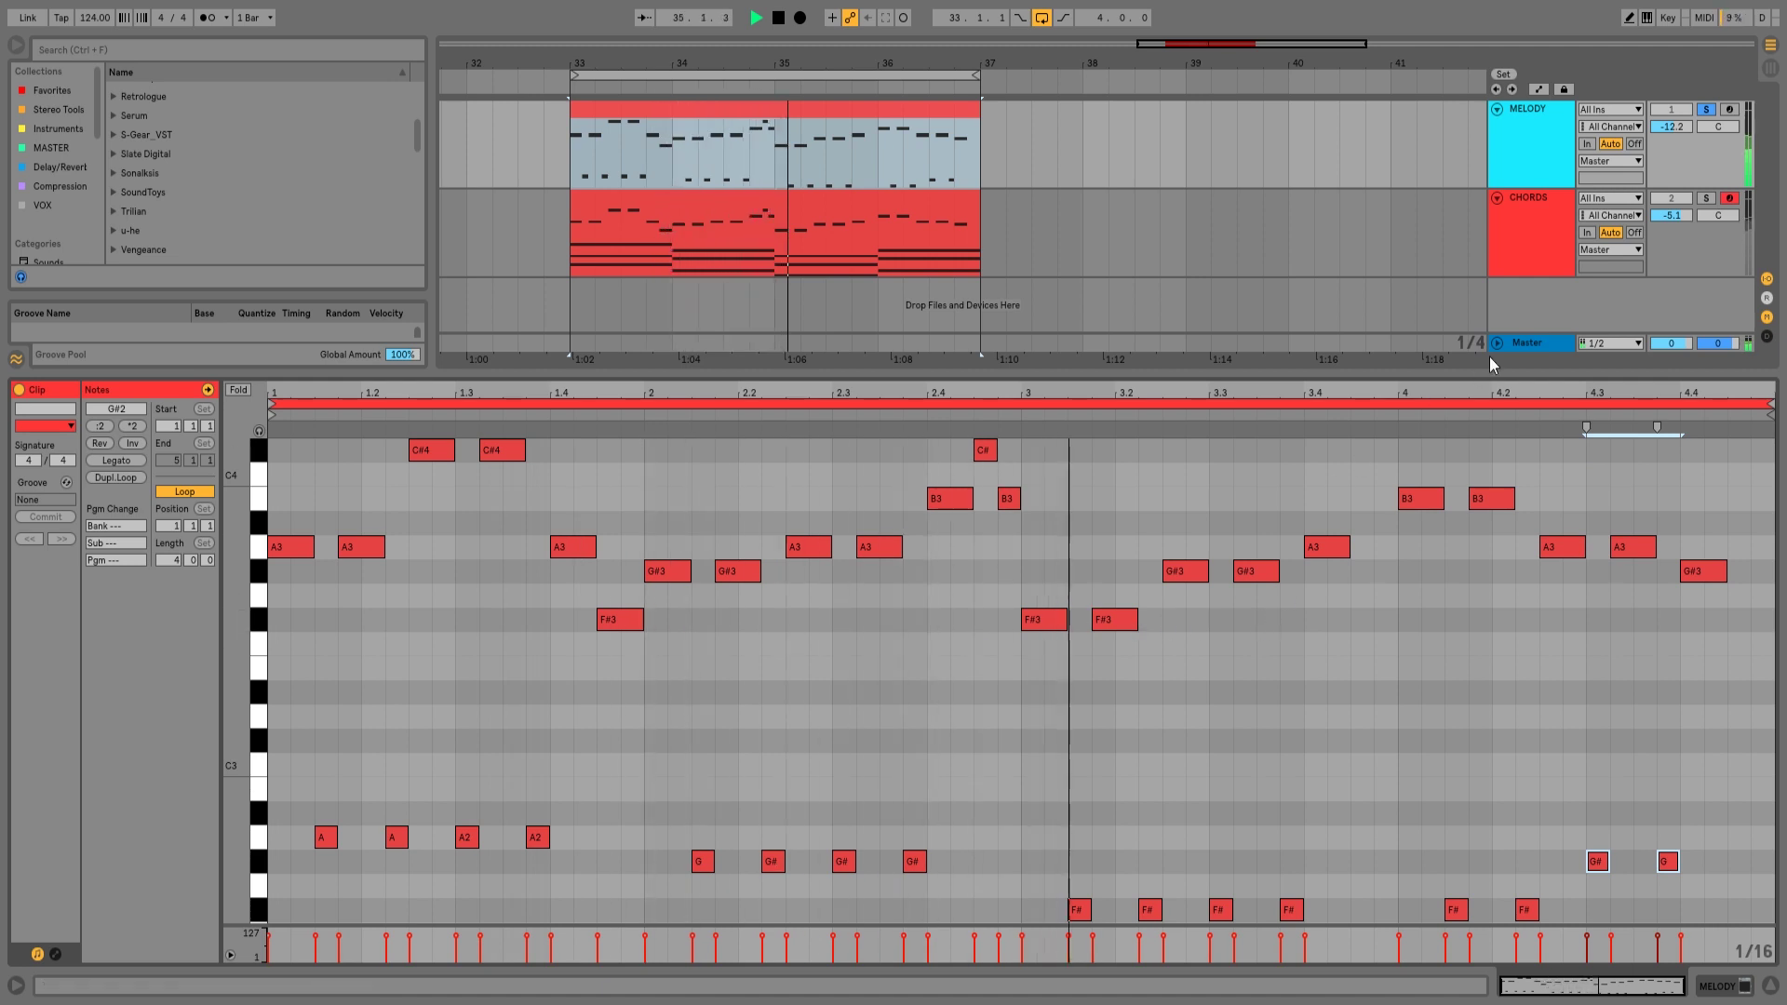
Unsolo the MELODY track and set the CHORDS track volume to -4.4 dB.
{"action": "left_click", "coordinate": [1706, 110]}
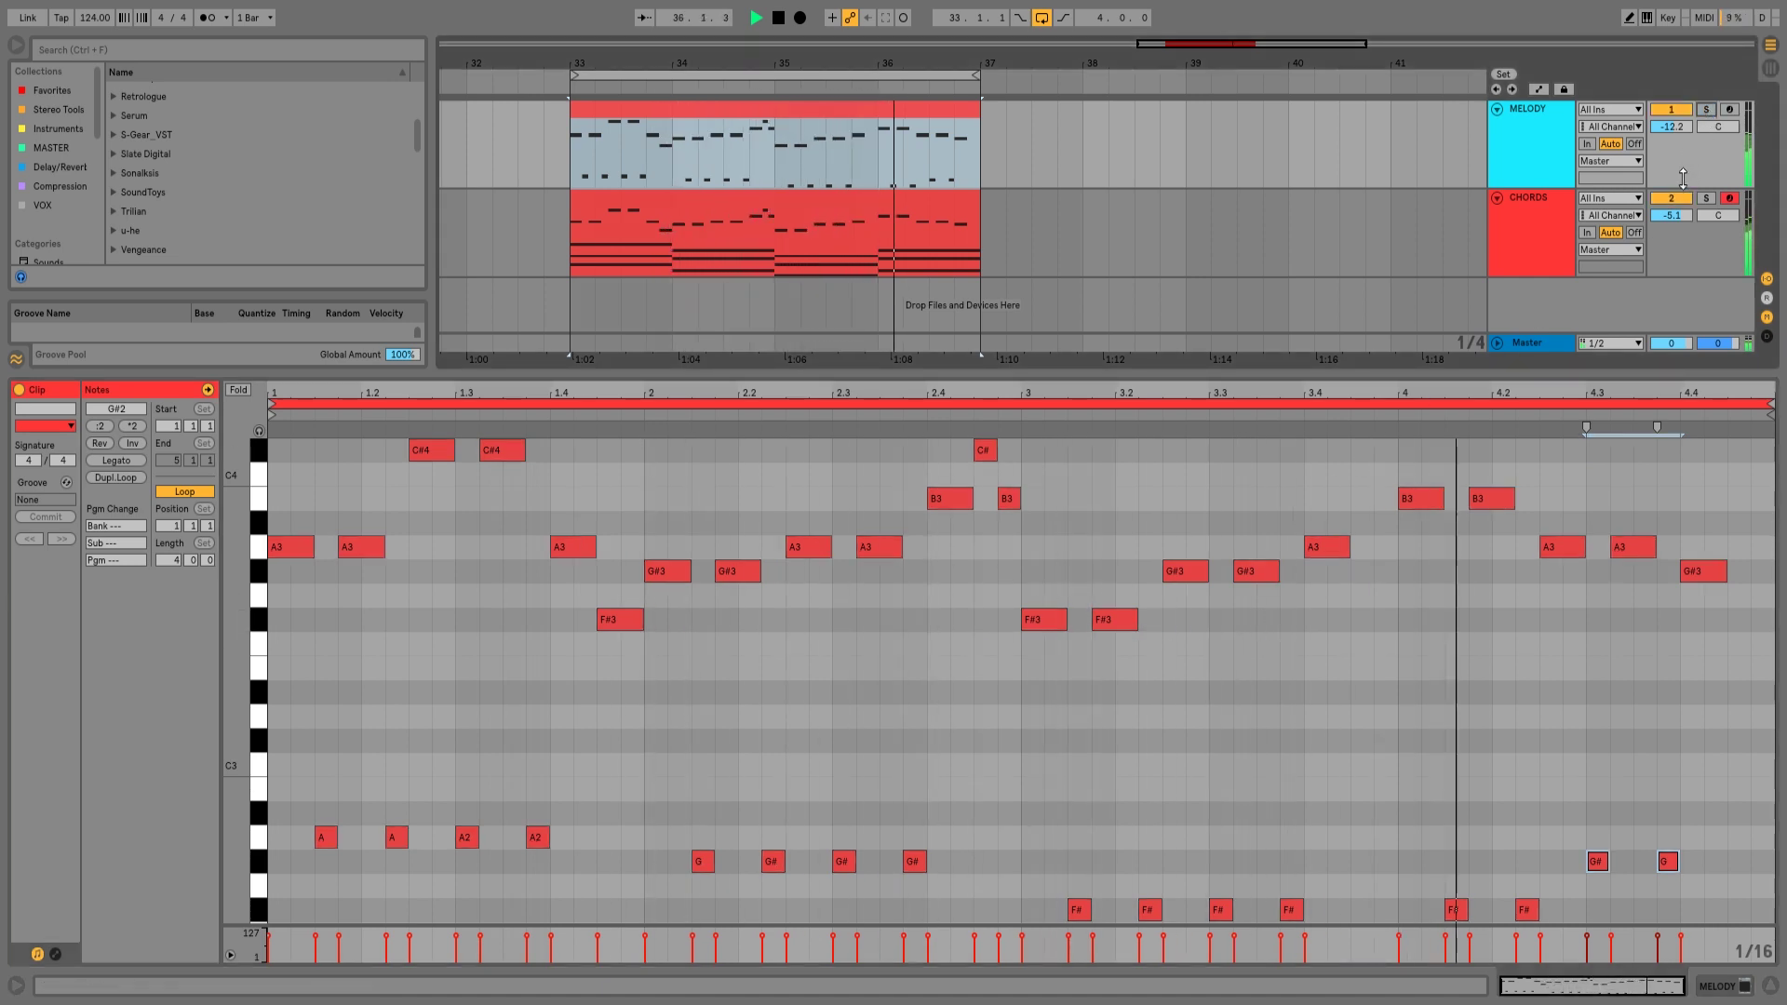
{"action": "left_click_drag", "start_coordinate": [1672, 221], "coordinate": [1672, 214]}
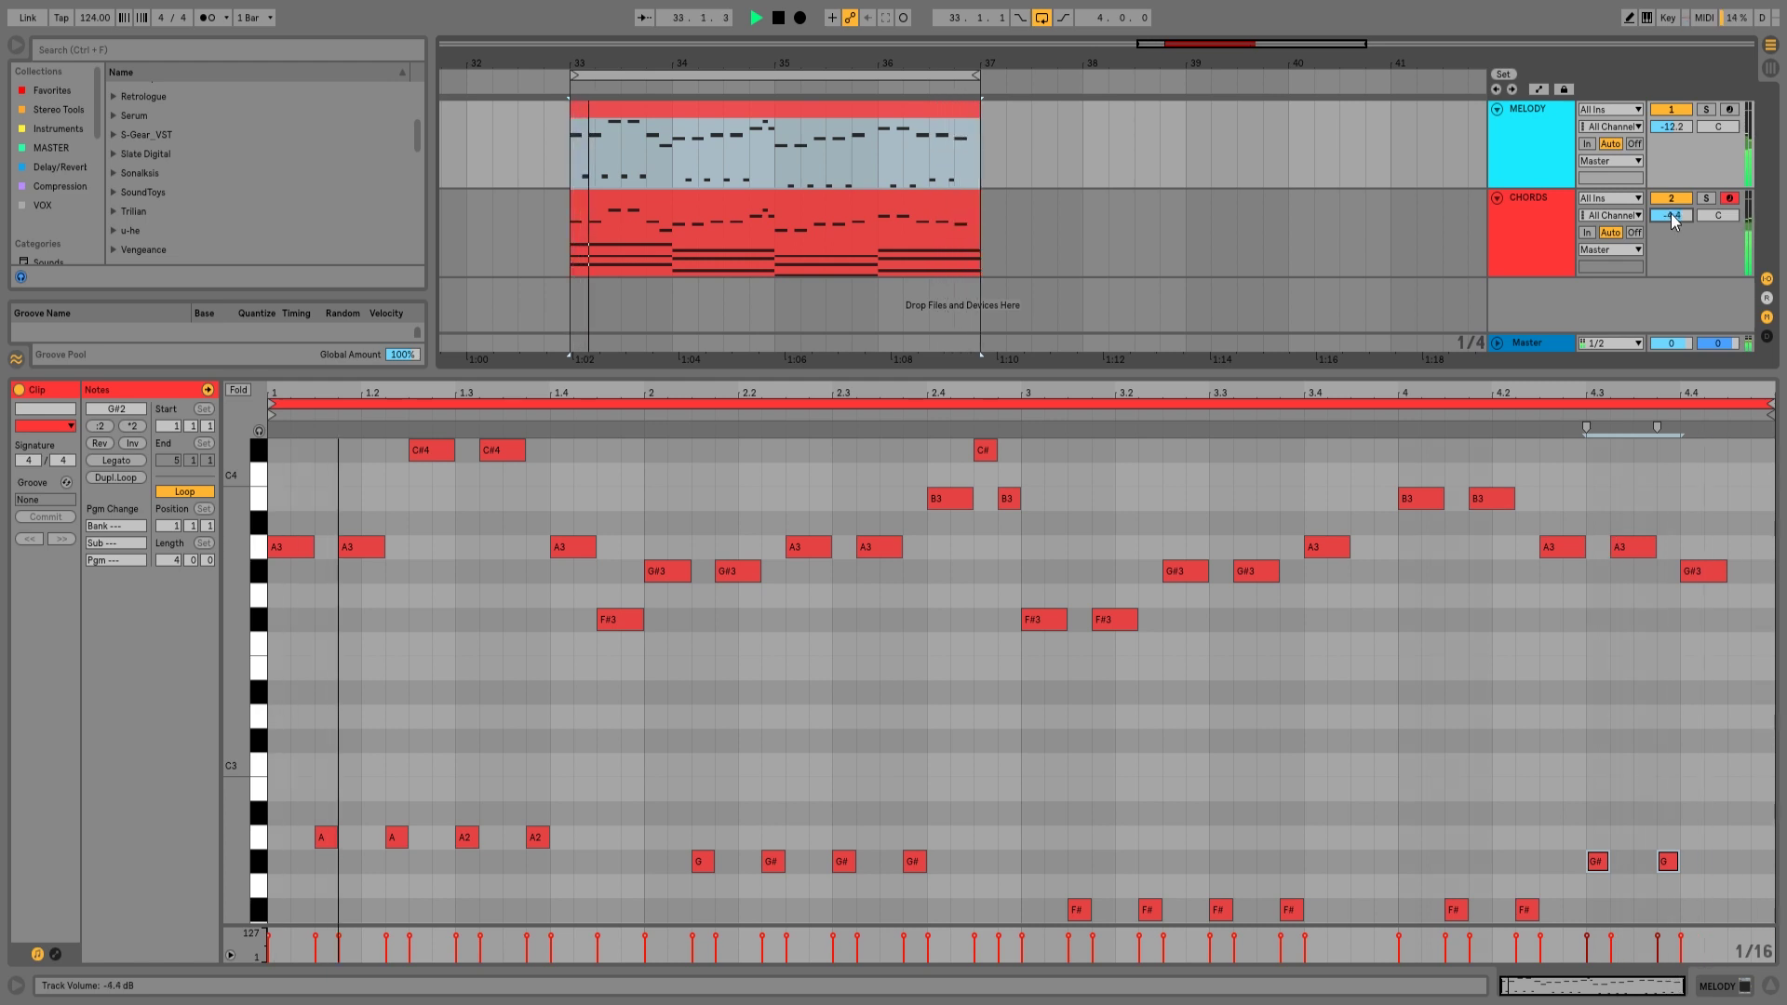